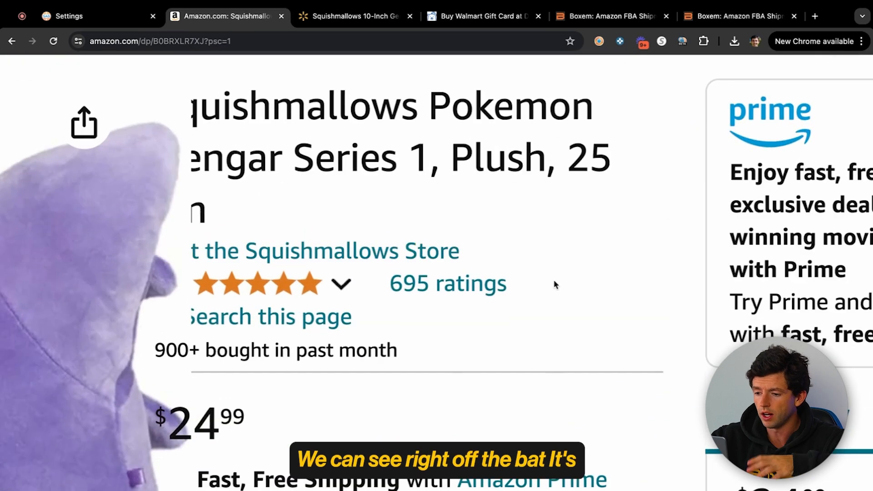
Highlight the Gengar plush's ratings count and examine its Keepa price history, sales rank and offer count charts.
{"action": "left_click_drag", "start_coordinate": [446, 255], "coordinate": [389, 255]}
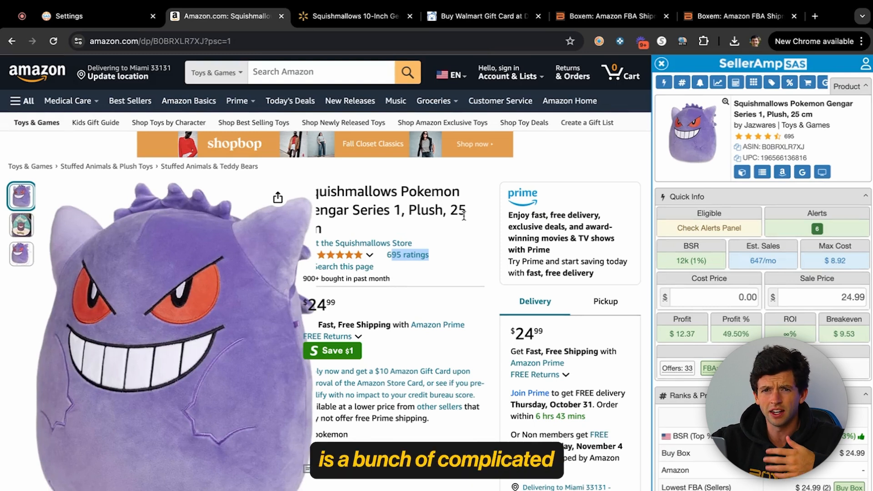
{"action": "key", "text": "F2"}
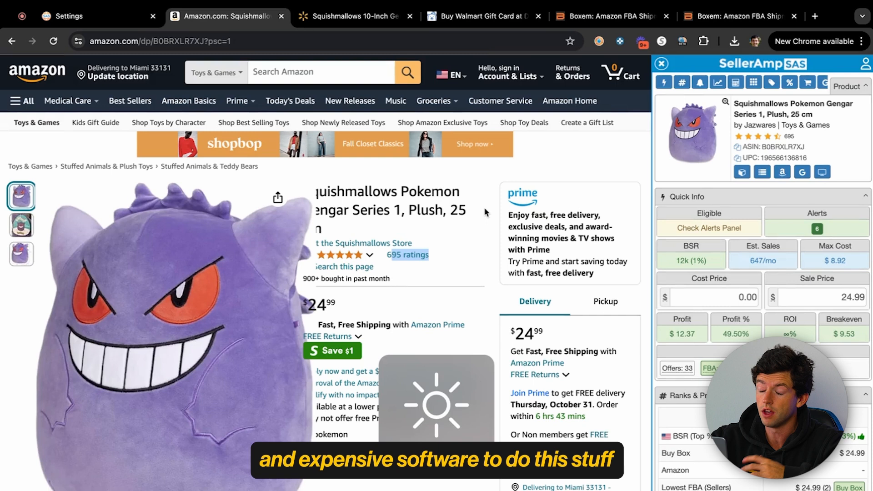
{"action": "scroll", "coordinate": [485, 212], "scroll_direction": "down", "scroll_amount": 8}
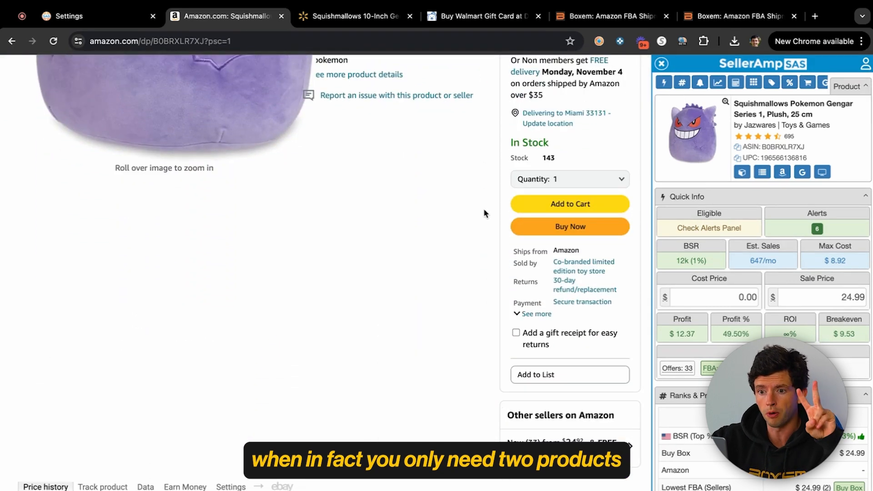
{"action": "scroll", "coordinate": [484, 209], "scroll_direction": "down", "scroll_amount": 8}
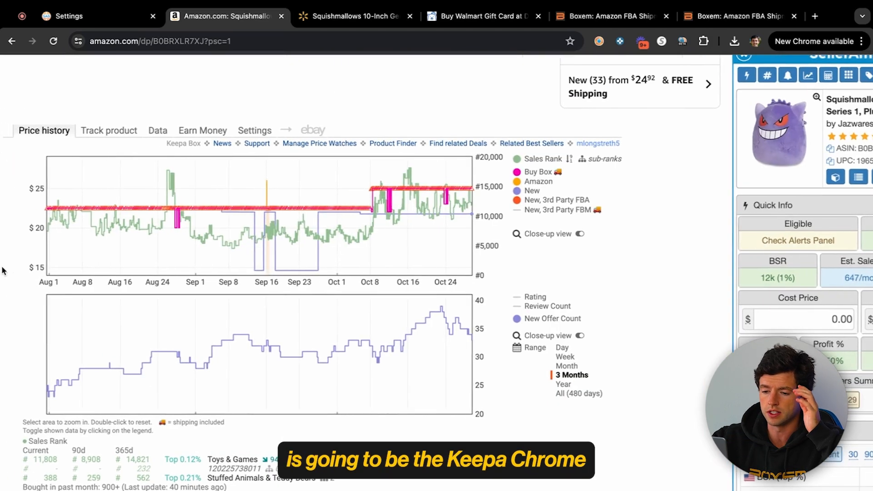
{"action": "scroll", "coordinate": [146, 266], "scroll_direction": "down", "scroll_amount": 2}
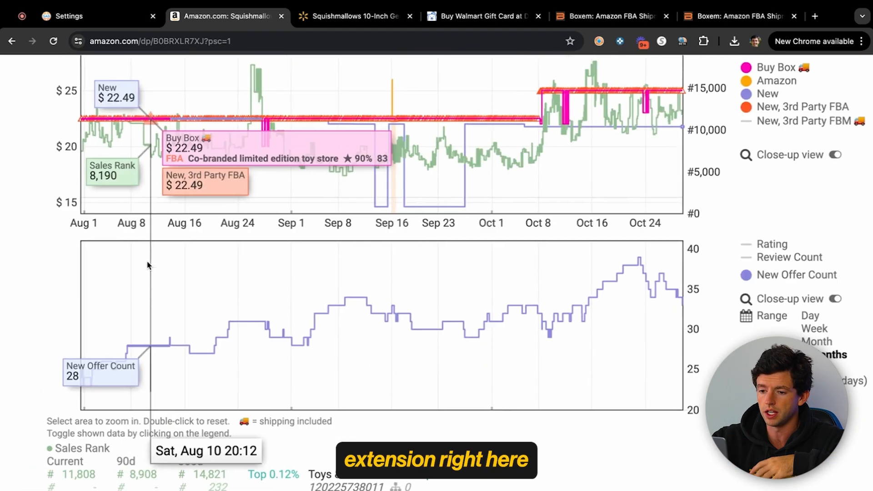
{"action": "scroll", "coordinate": [149, 265], "scroll_direction": "down", "scroll_amount": 5}
{"action": "scroll", "coordinate": [484, 172], "scroll_direction": "up", "scroll_amount": 12}
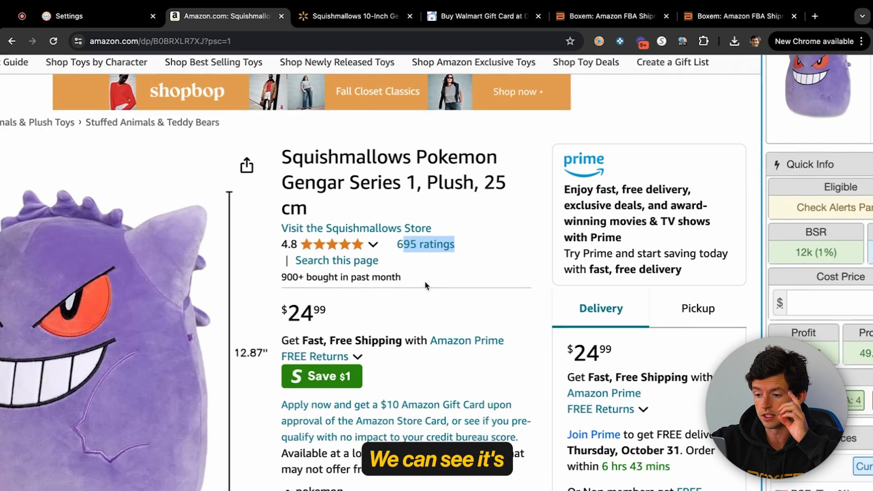
Highlight the past-month purchases and the BSR, and examine the estimated sales and maximum cost in SellerAmp's Quick Info.
{"action": "left_click_drag", "start_coordinate": [406, 284], "coordinate": [303, 279]}
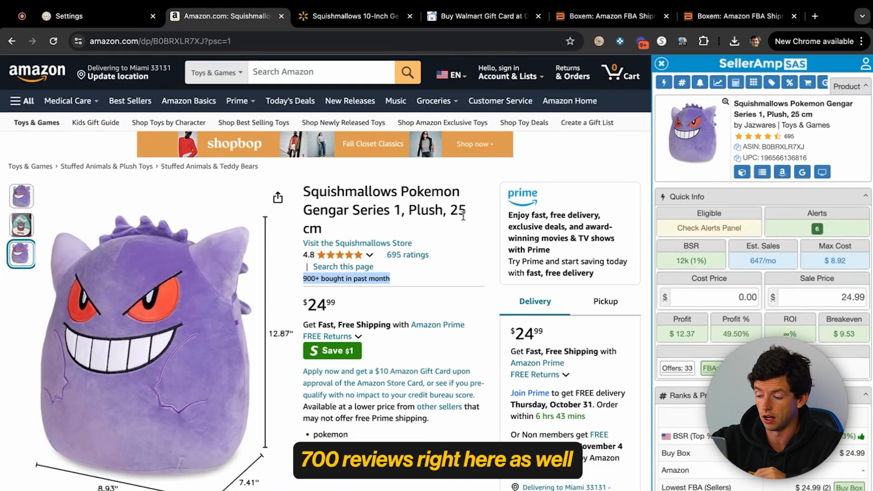
{"action": "left_click", "coordinate": [378, 209]}
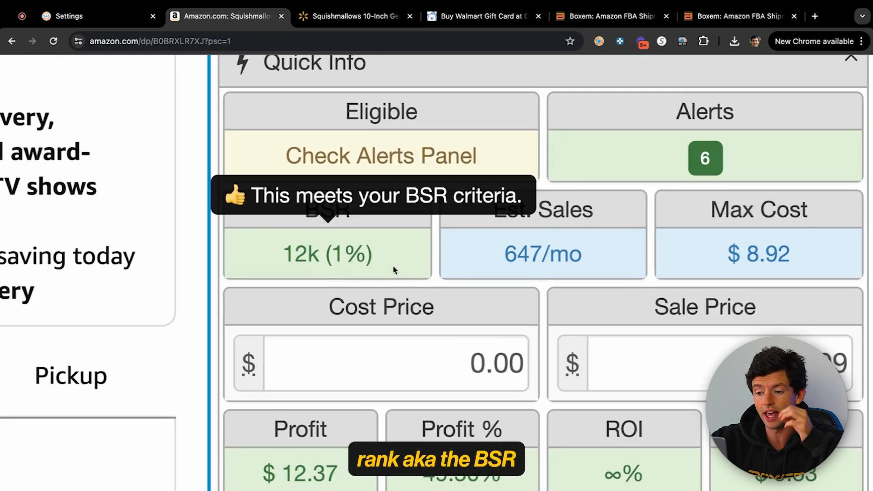
{"action": "left_click_drag", "start_coordinate": [394, 270], "coordinate": [284, 252]}
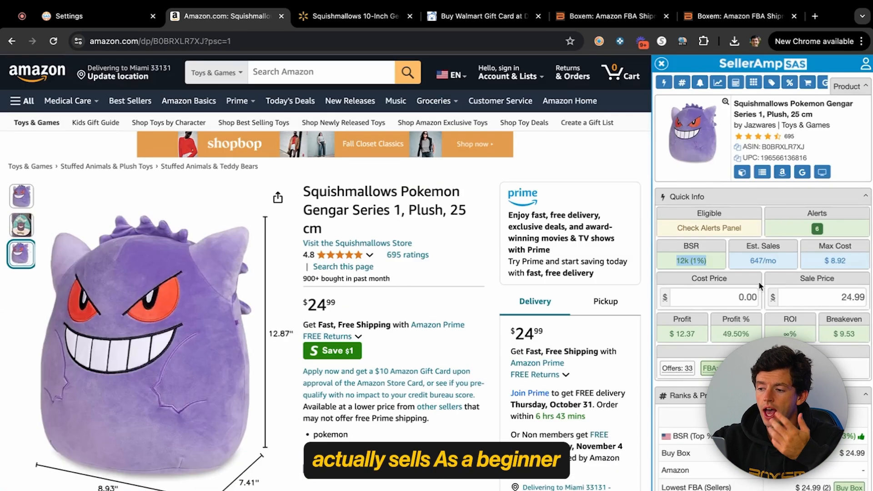
{"action": "mouse_move", "coordinate": [527, 263]}
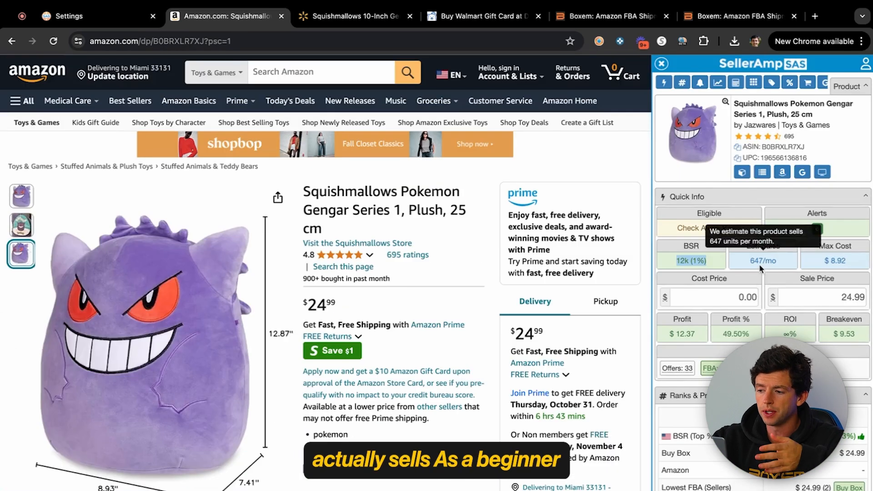
{"action": "mouse_move", "coordinate": [713, 258]}
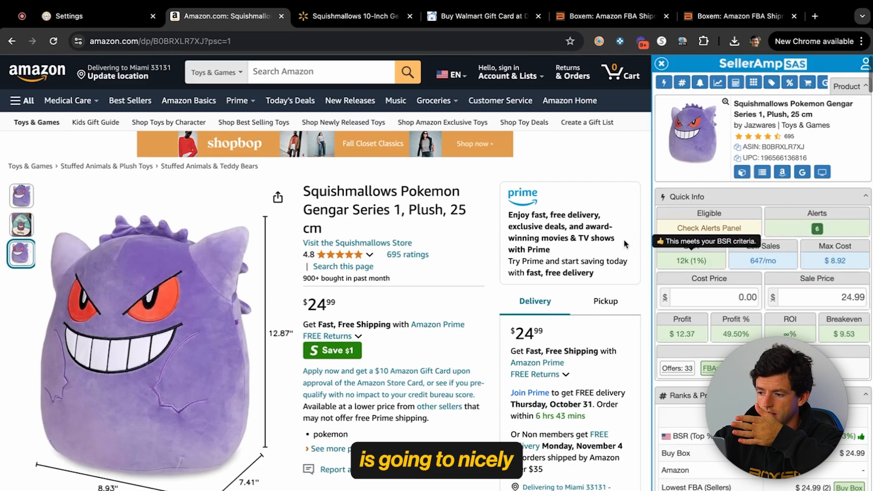
{"action": "mouse_move", "coordinate": [854, 266]}
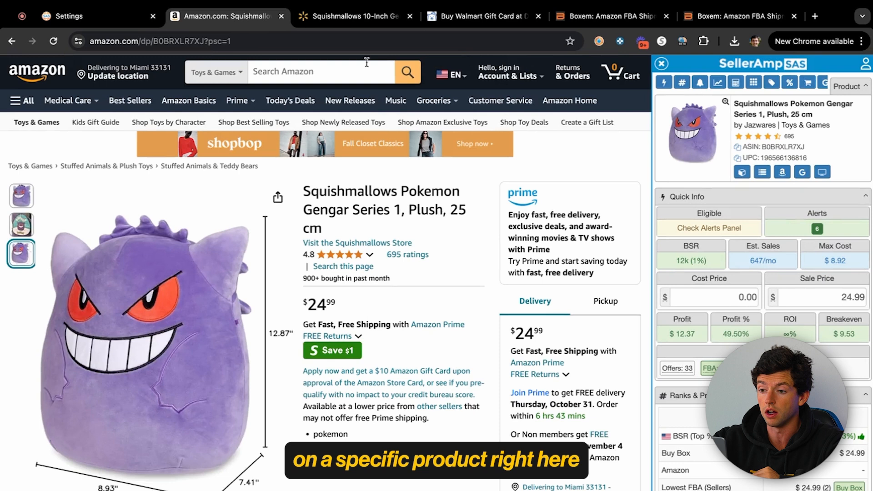
Check the Gengar plush's price on Walmart and enter 9.97 as the cost price in SellerAmp on the Amazon page.
{"action": "left_click", "coordinate": [351, 17]}
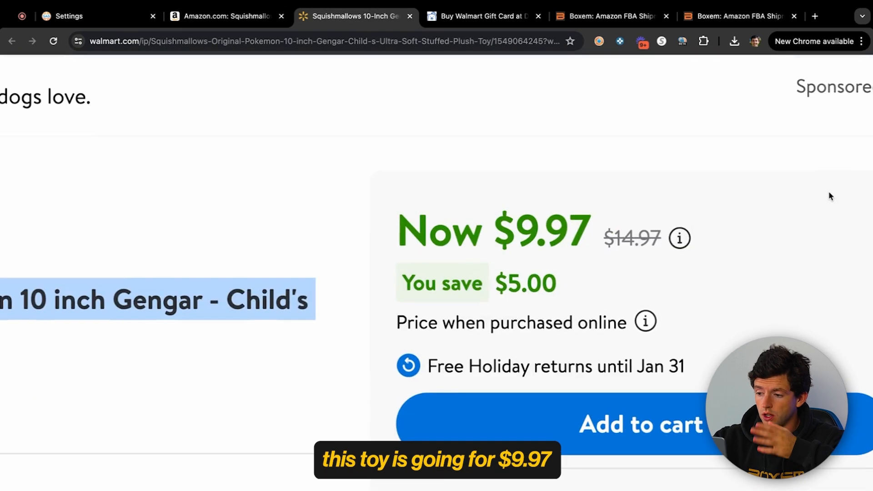
{"action": "left_click", "coordinate": [260, 19]}
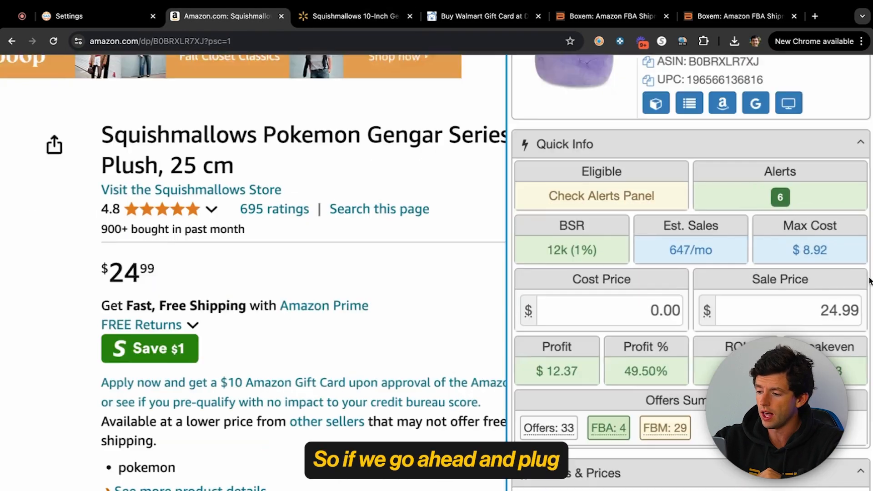
{"action": "left_click", "coordinate": [720, 299]}
{"action": "type", "text": "9.97"}
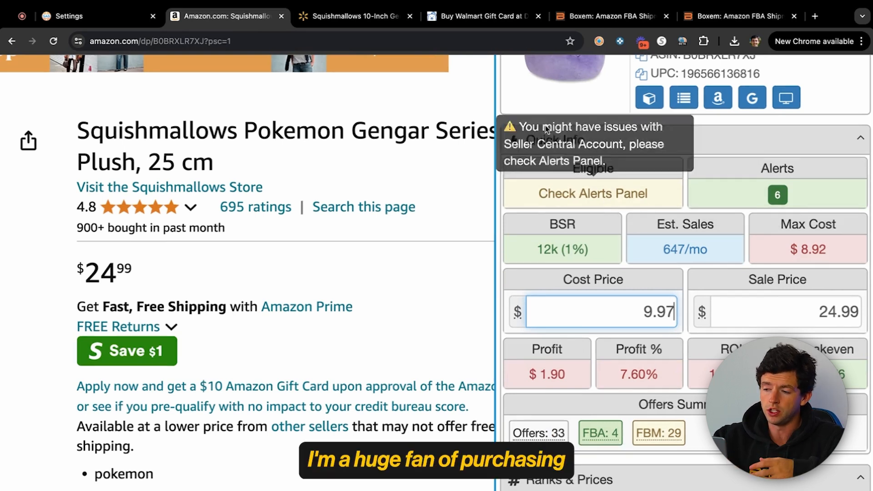
Switch to CardBear, dismiss the coupon ad and review the Walmart gift card discounts by seller.
{"action": "left_click", "coordinate": [496, 26]}
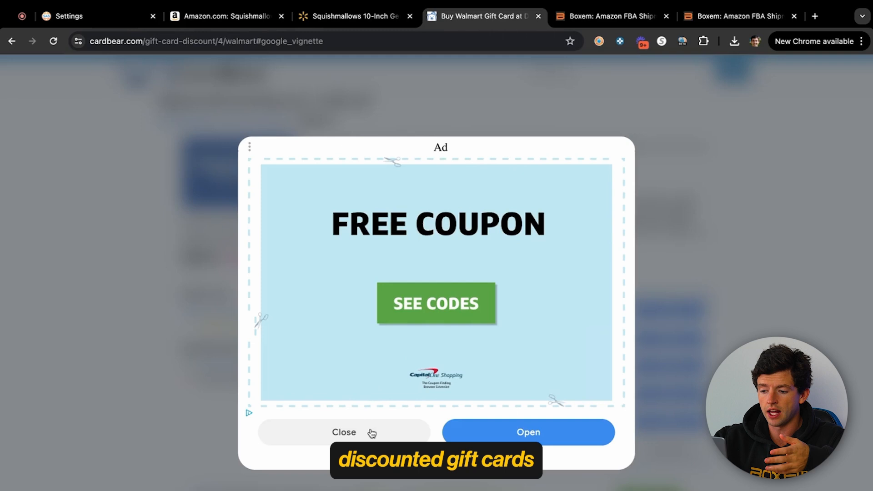
{"action": "left_click", "coordinate": [370, 433]}
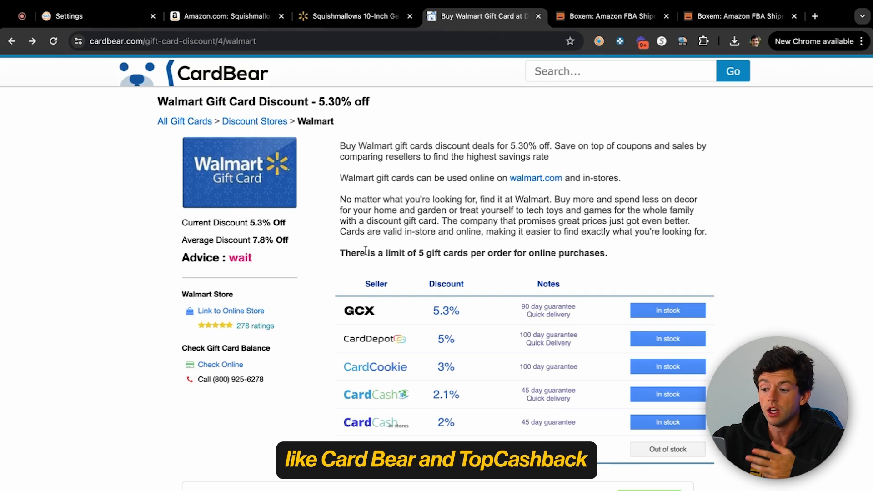
{"action": "scroll", "coordinate": [424, 340], "scroll_direction": "up", "scroll_amount": 5}
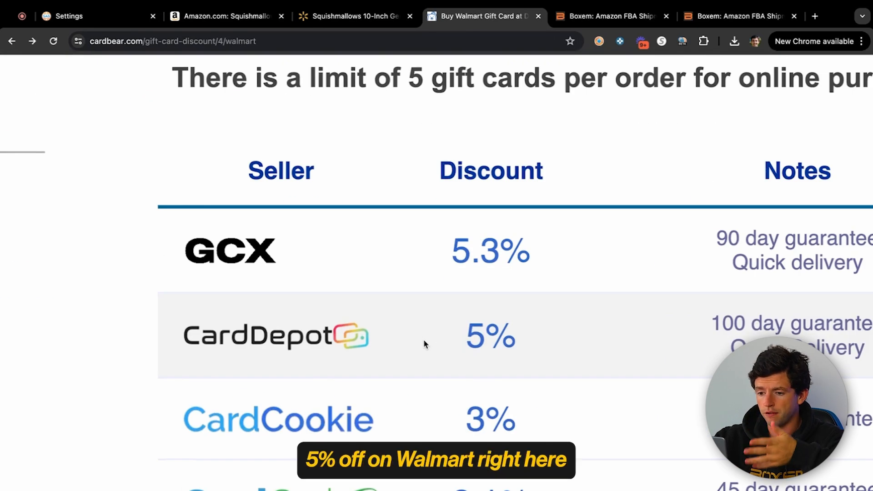
Return to the Amazon listing and apply the gift card discount by calculating the cost price as 9.97-5%.
{"action": "left_click", "coordinate": [256, 19]}
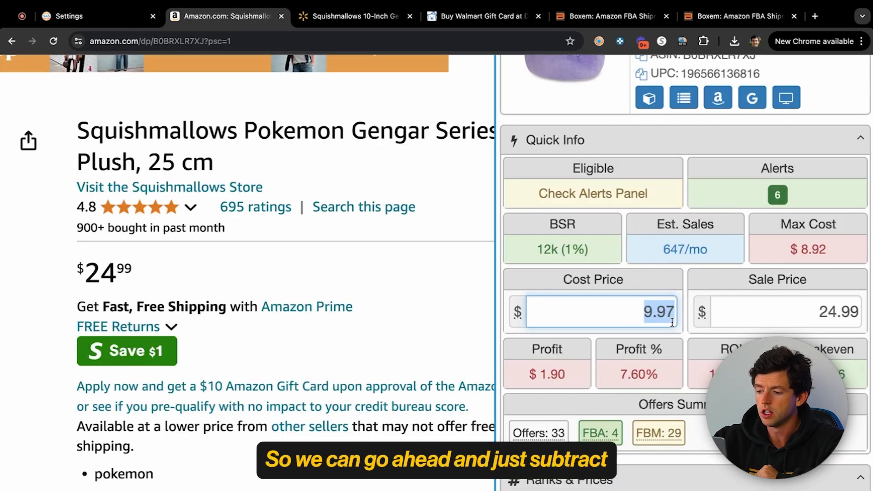
{"action": "key", "text": "Right"}
{"action": "type", "text": "-5%"}
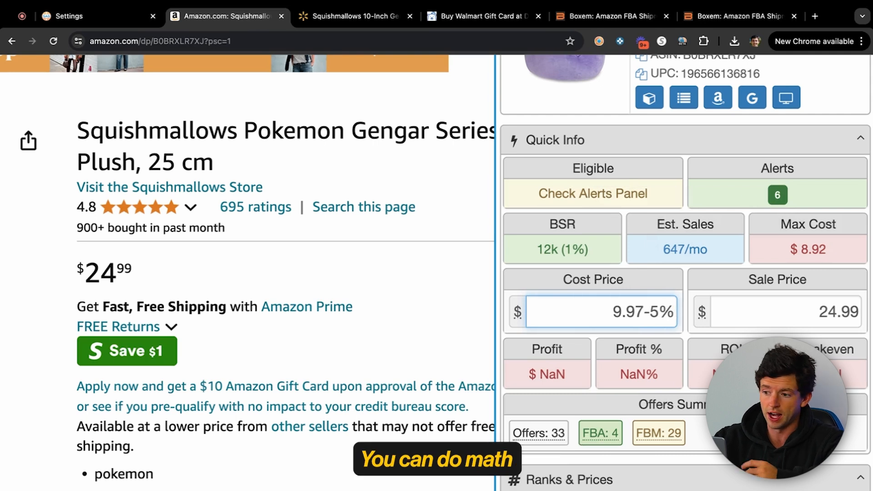
{"action": "key", "text": "Return"}
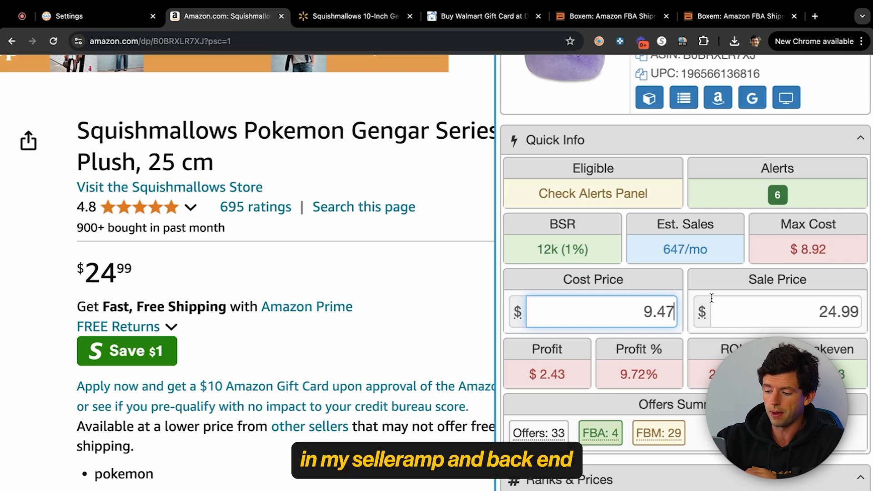
Subtract a further 5% from the cost price with 9.47-5% and check the Quick Info figures.
{"action": "type", "text": "-5%"}
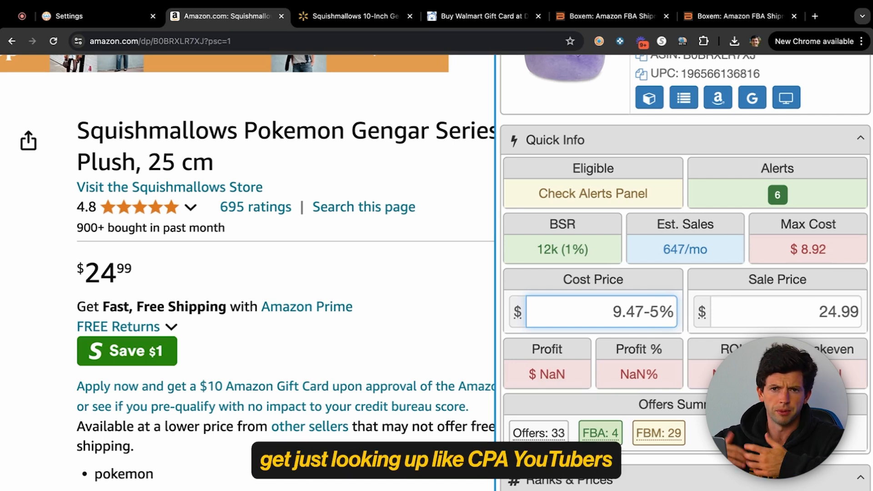
{"action": "key", "text": "Return"}
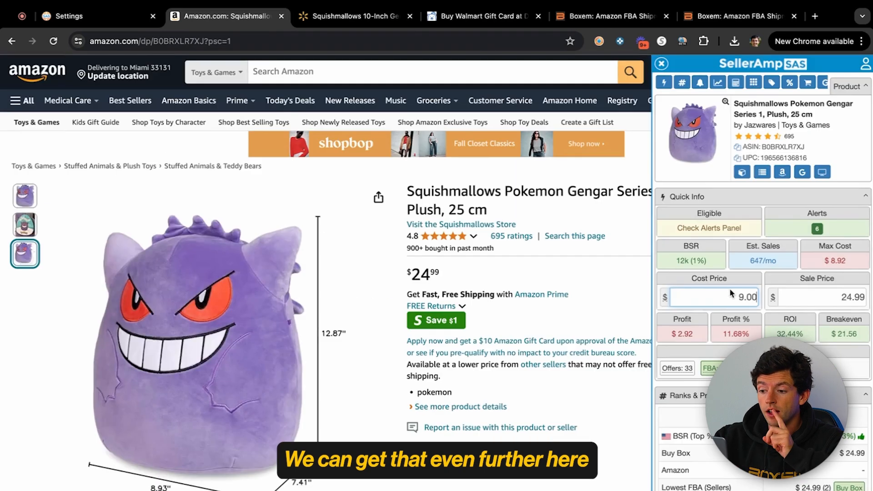
{"action": "mouse_move", "coordinate": [851, 271]}
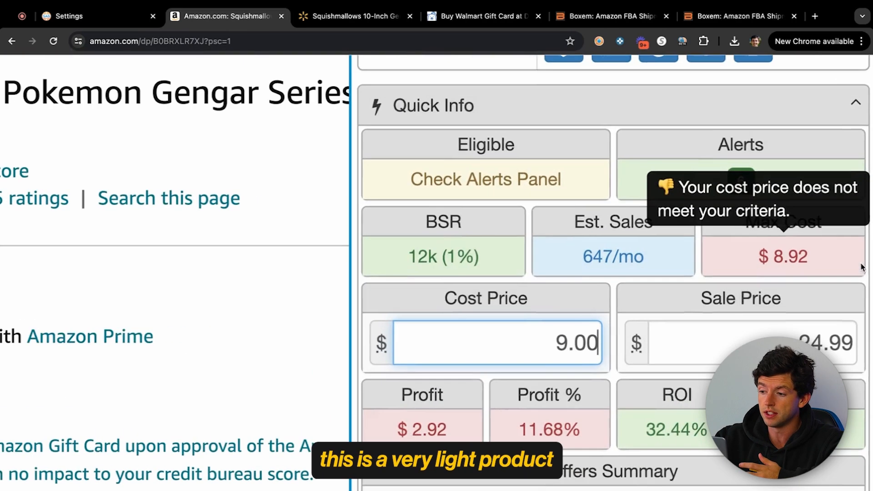
{"action": "scroll", "coordinate": [862, 267], "scroll_direction": "up", "scroll_amount": 2}
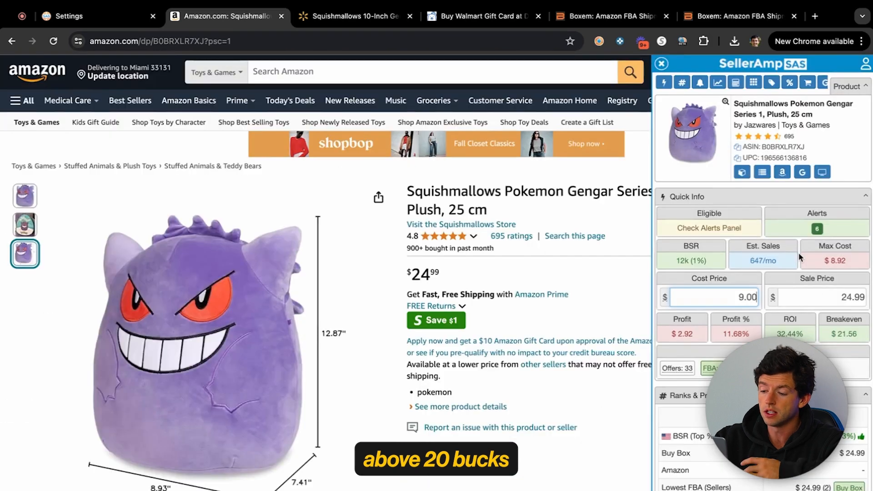
{"action": "mouse_move", "coordinate": [762, 257]}
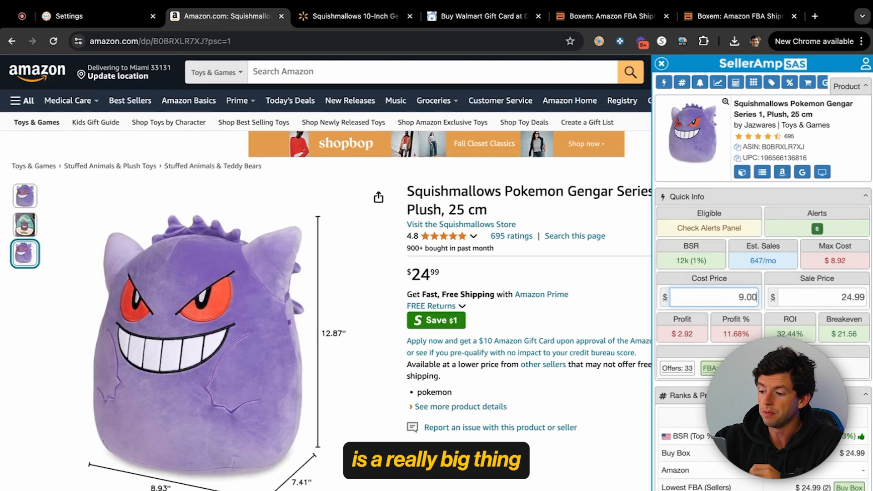
{"action": "mouse_move", "coordinate": [830, 330]}
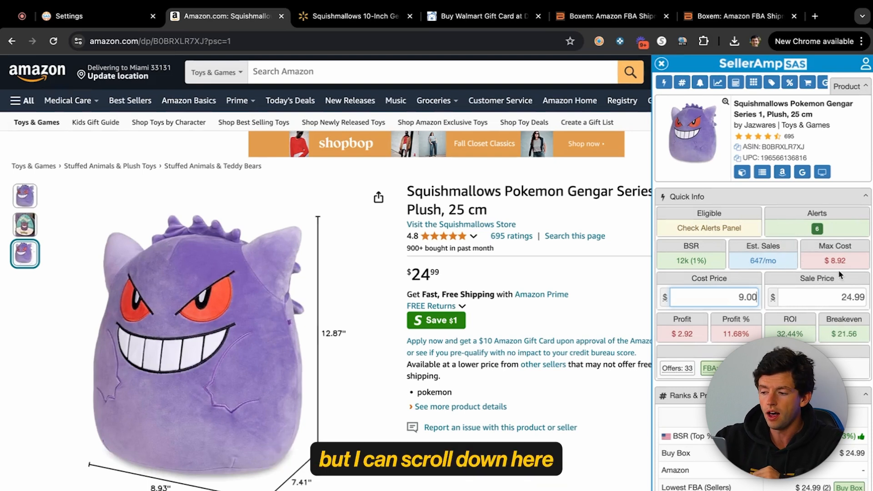
Switch the Profit Calculator's fulfilment type to FBM and set the FBM cost to 6.00.
{"action": "scroll", "coordinate": [841, 274], "scroll_direction": "down", "scroll_amount": 1}
{"action": "scroll", "coordinate": [841, 275], "scroll_direction": "down", "scroll_amount": 15}
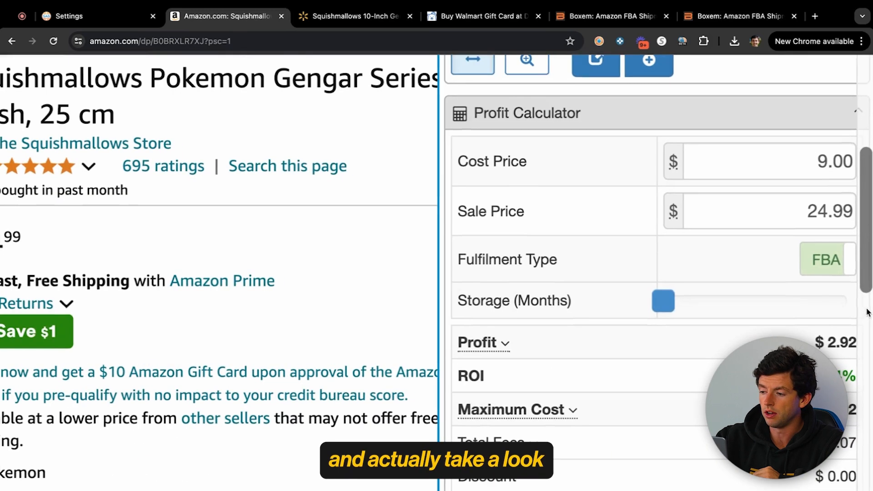
{"action": "left_click", "coordinate": [848, 283]}
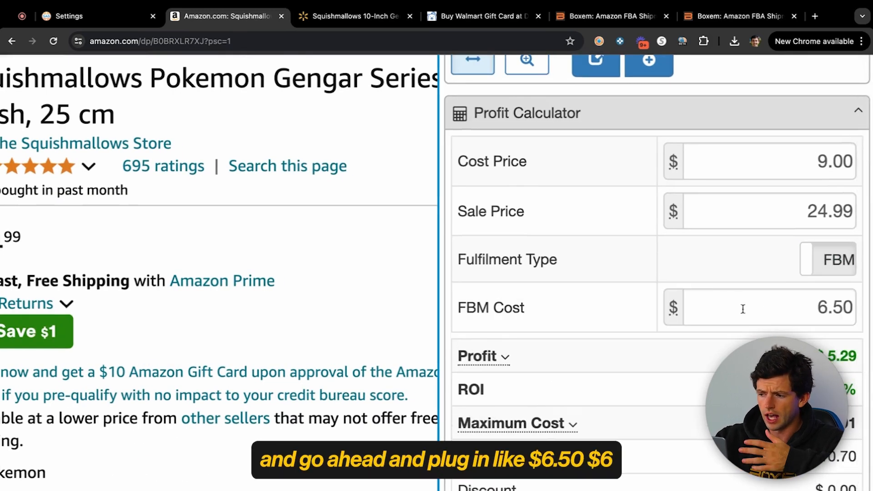
{"action": "double_click", "coordinate": [798, 307]}
{"action": "type", "text": "6.00"}
Check the product's dimensions and weight in SellerAmp, and review the FBM profit in the Profit Calculator.
{"action": "scroll", "coordinate": [819, 285], "scroll_direction": "up", "scroll_amount": 5}
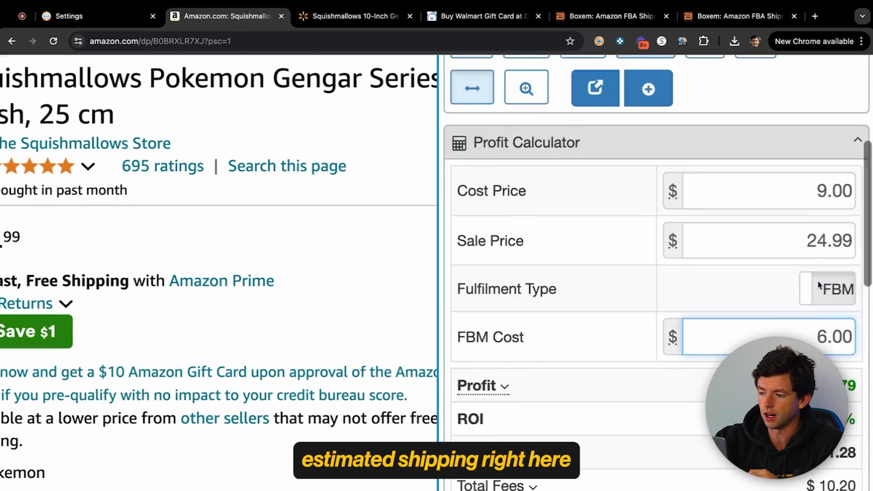
{"action": "scroll", "coordinate": [819, 285], "scroll_direction": "up", "scroll_amount": 5}
{"action": "mouse_move", "coordinate": [617, 285]}
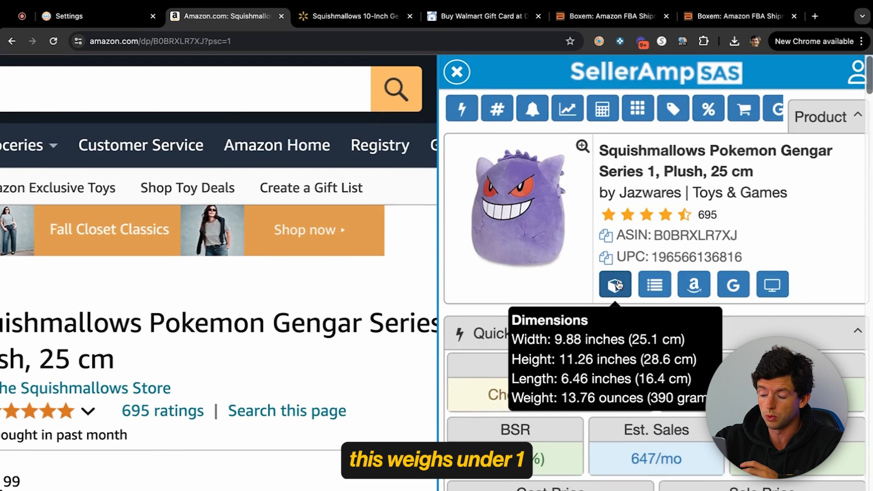
{"action": "scroll", "coordinate": [776, 302], "scroll_direction": "down", "scroll_amount": 10}
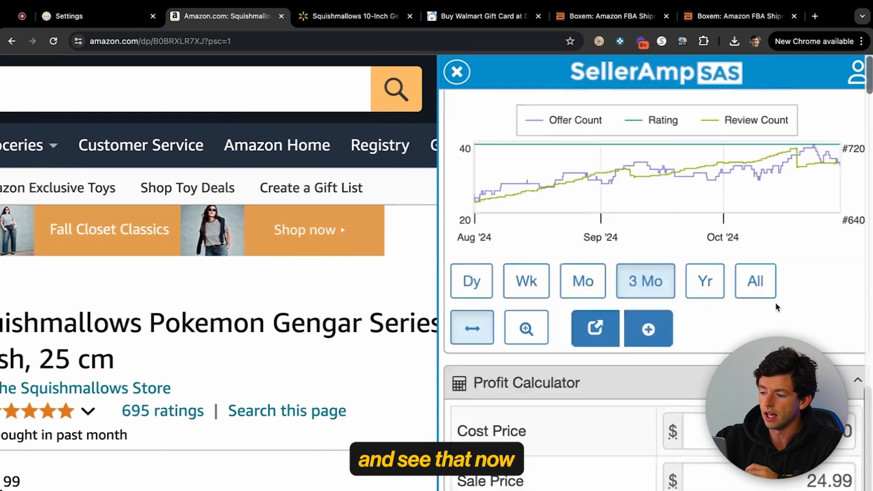
{"action": "scroll", "coordinate": [777, 306], "scroll_direction": "up", "scroll_amount": 1}
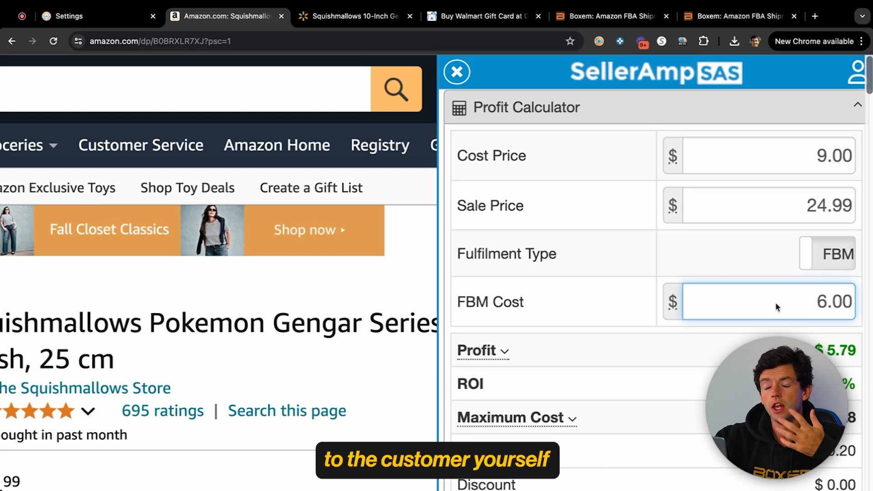
Toggle the fulfilment type between FBA and FBM to compare the product's profit under each.
{"action": "left_click", "coordinate": [839, 249]}
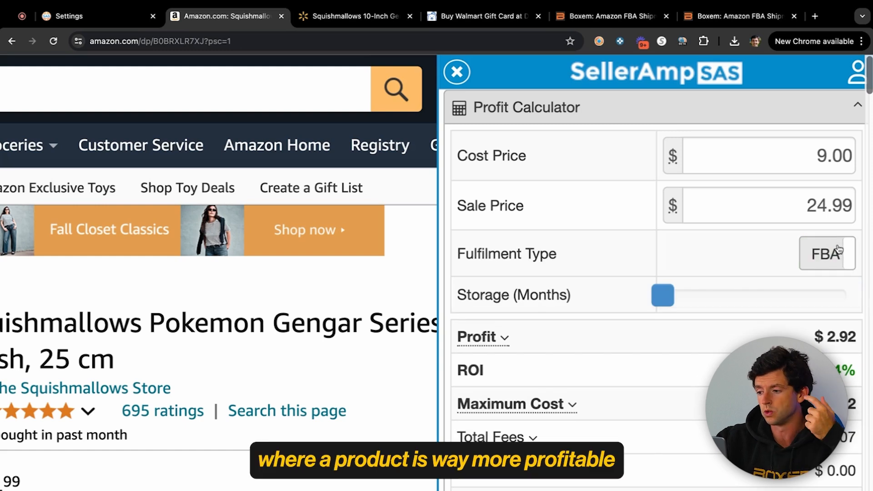
{"action": "left_click", "coordinate": [839, 248]}
{"action": "left_click", "coordinate": [829, 257]}
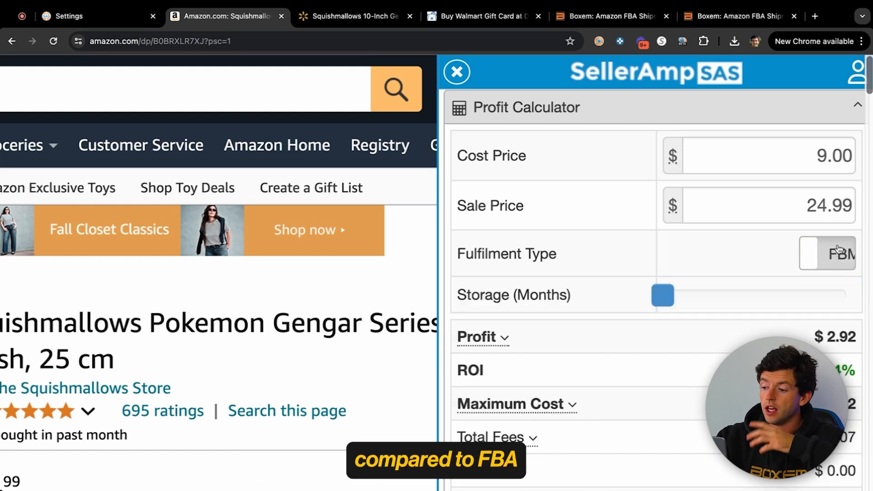
Examine the Keepa price history of the Gengar listing, checking how stable the Buy Box price is over the last three months.
{"action": "scroll", "coordinate": [827, 255], "scroll_direction": "left", "scroll_amount": 3}
{"action": "scroll", "coordinate": [829, 245], "scroll_direction": "down", "scroll_amount": 5}
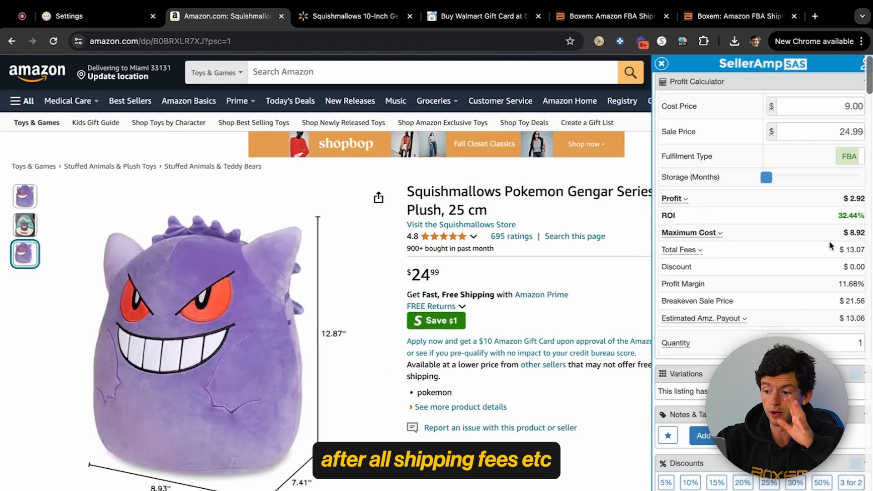
{"action": "scroll", "coordinate": [822, 251], "scroll_direction": "up", "scroll_amount": 5}
{"action": "scroll", "coordinate": [388, 338], "scroll_direction": "down", "scroll_amount": 10}
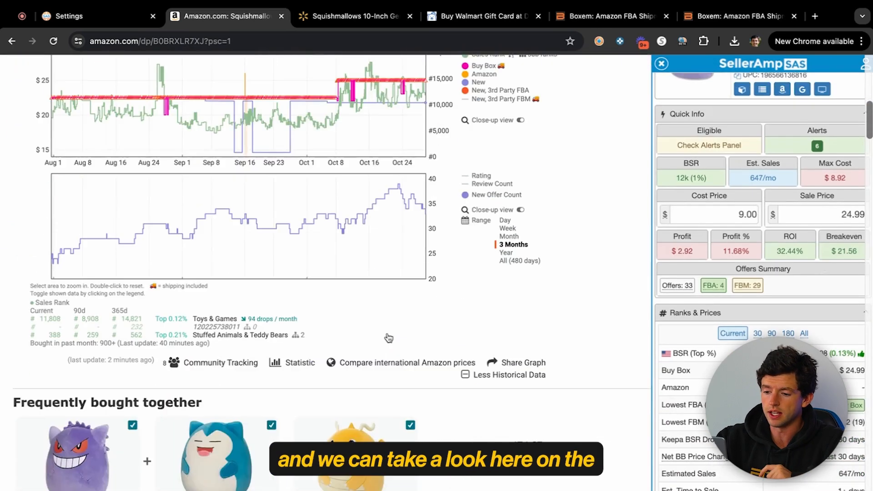
{"action": "scroll", "coordinate": [388, 338], "scroll_direction": "up", "scroll_amount": 1}
{"action": "scroll", "coordinate": [342, 186], "scroll_direction": "up", "scroll_amount": 5}
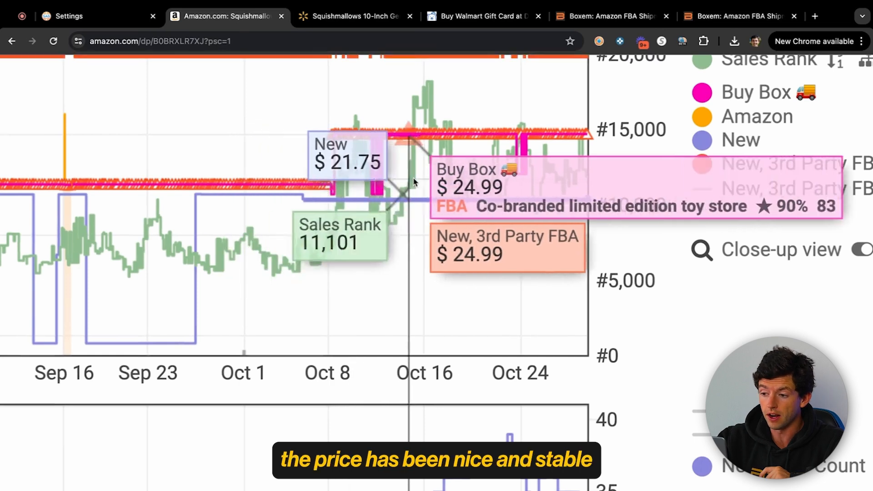
{"action": "scroll", "coordinate": [386, 174], "scroll_direction": "down", "scroll_amount": 5}
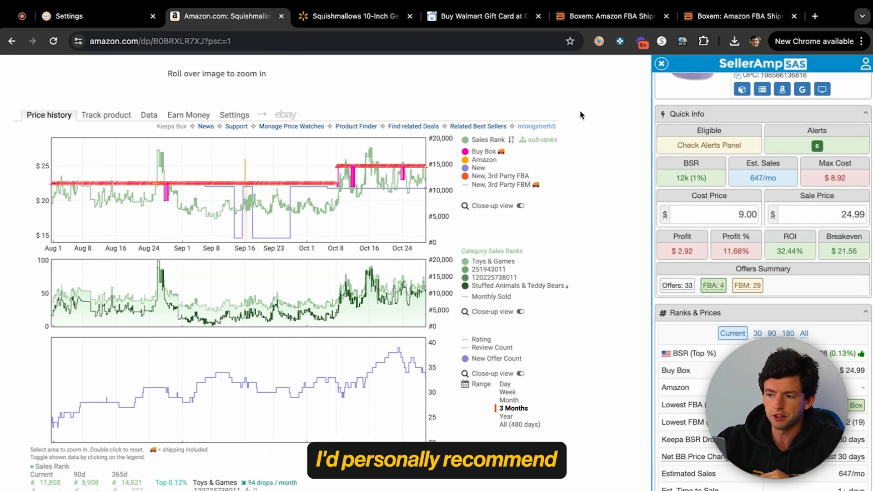
Compare the Keepa price and sales rank chart with the new offer count chart for the same three months.
{"action": "scroll", "coordinate": [580, 116], "scroll_direction": "up", "scroll_amount": 5}
{"action": "scroll", "coordinate": [498, 191], "scroll_direction": "down", "scroll_amount": 5}
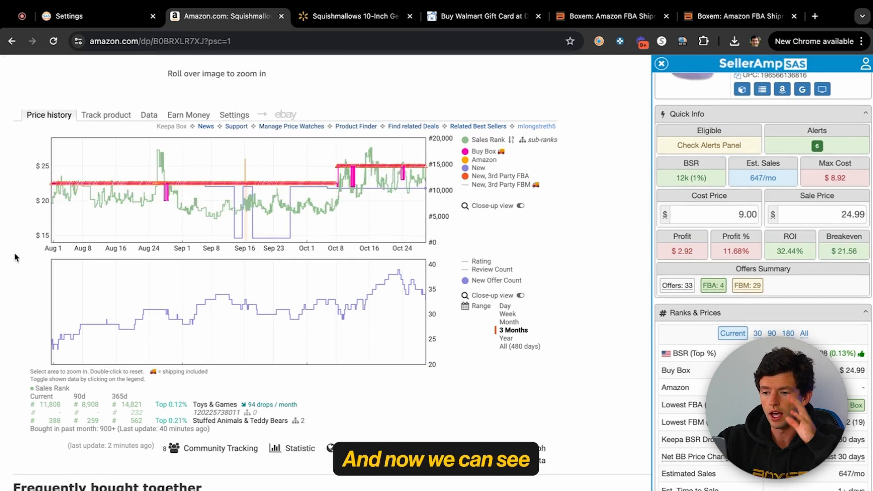
{"action": "scroll", "coordinate": [16, 256], "scroll_direction": "up", "scroll_amount": 5}
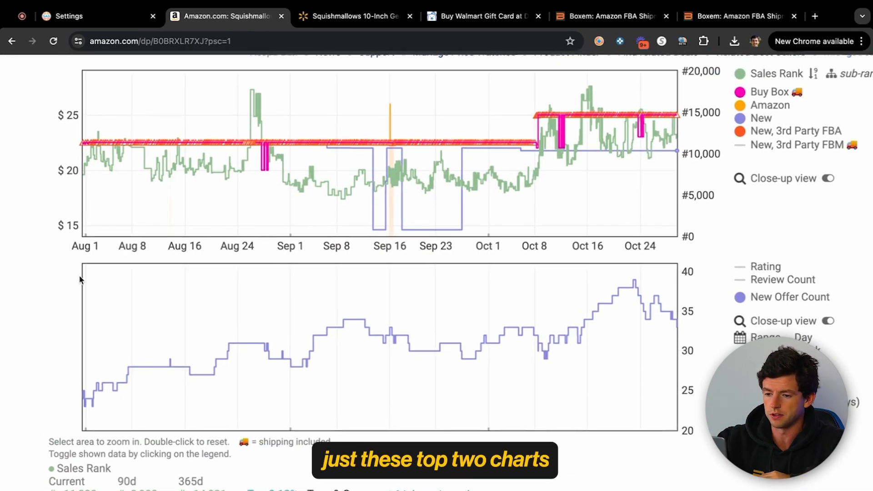
{"action": "scroll", "coordinate": [69, 275], "scroll_direction": "up", "scroll_amount": 1}
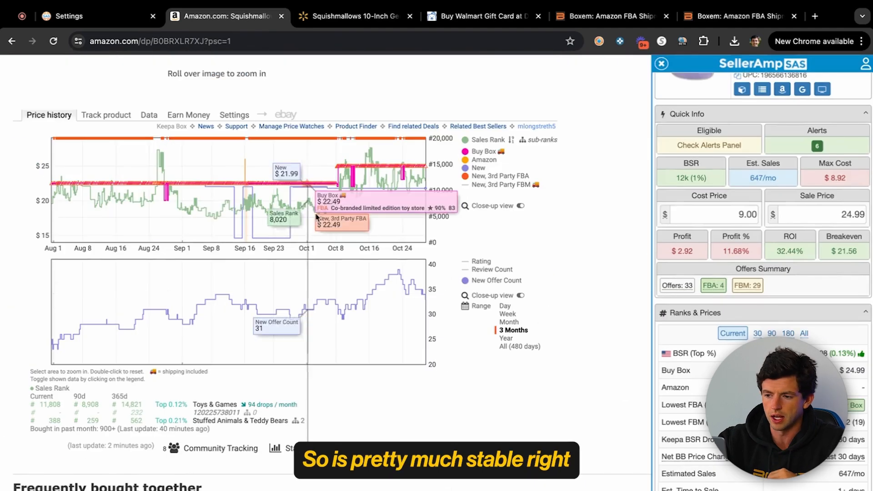
{"action": "scroll", "coordinate": [336, 176], "scroll_direction": "up", "scroll_amount": 5}
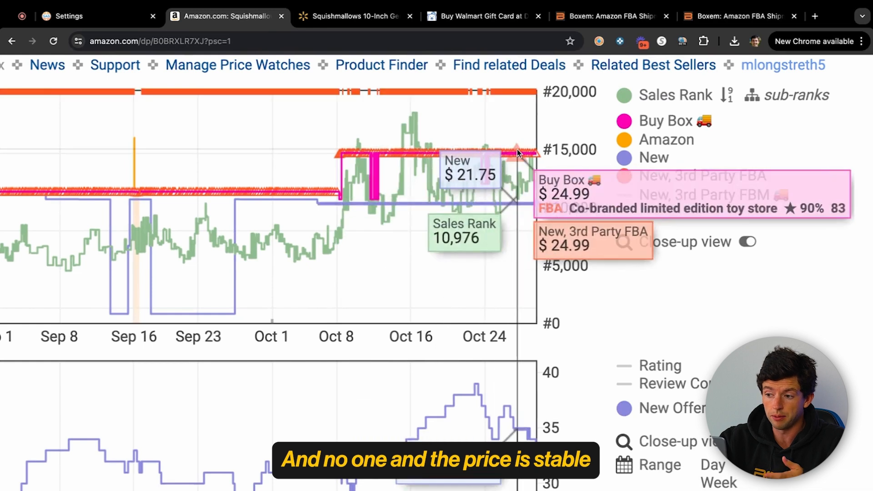
{"action": "scroll", "coordinate": [517, 148], "scroll_direction": "down", "scroll_amount": 5}
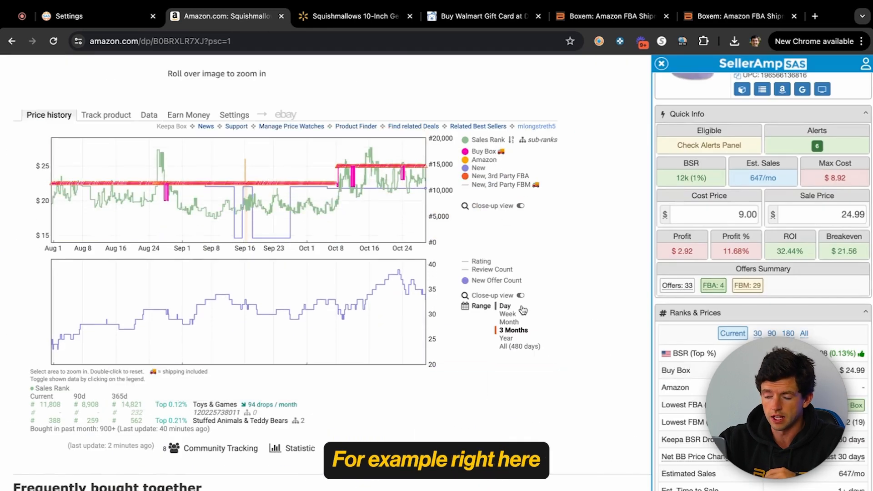
Show all 480 days of Keepa data, switch the range to Year, and examine last Q4's prices and offer counts.
{"action": "left_click", "coordinate": [528, 346]}
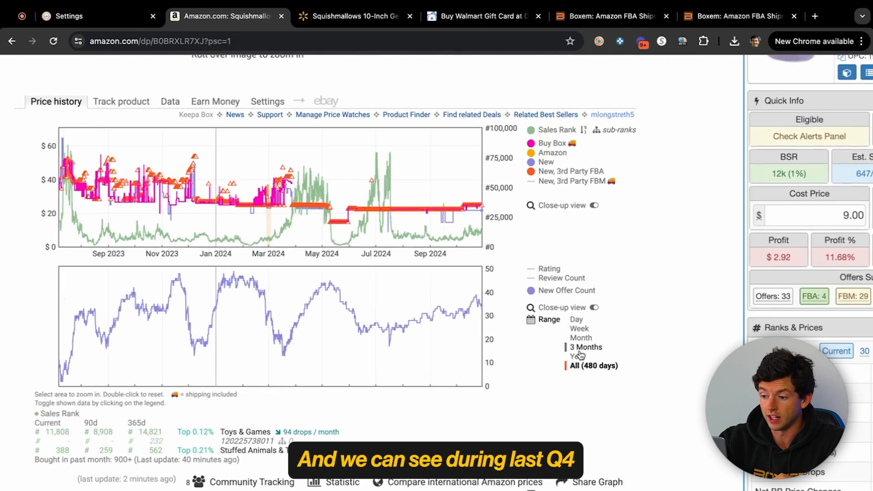
{"action": "left_click", "coordinate": [578, 356]}
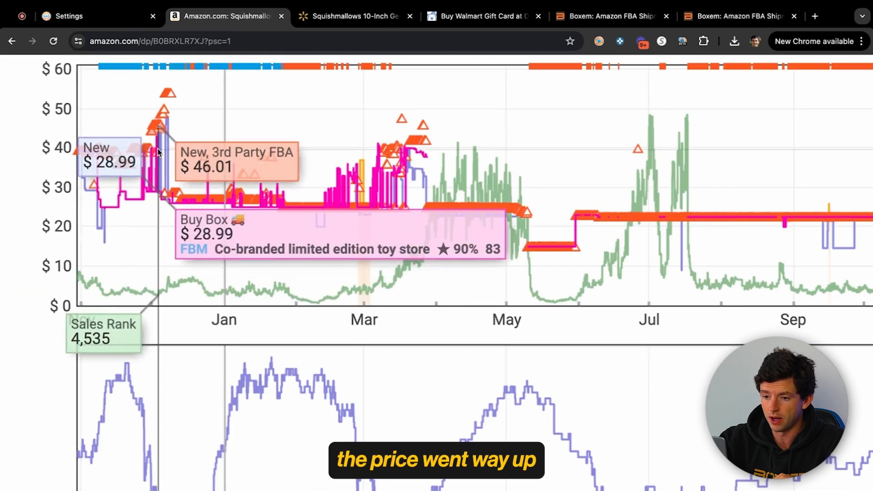
{"action": "scroll", "coordinate": [161, 150], "scroll_direction": "down", "scroll_amount": 4}
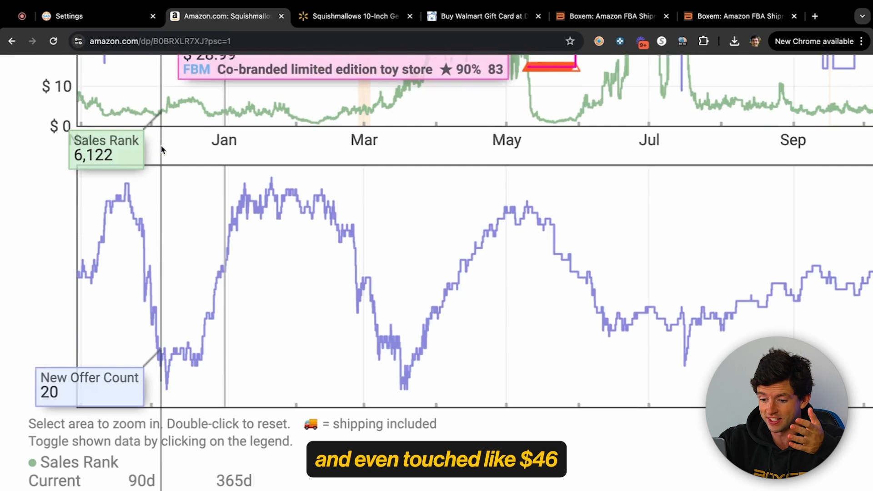
{"action": "scroll", "coordinate": [161, 152], "scroll_direction": "up", "scroll_amount": 5}
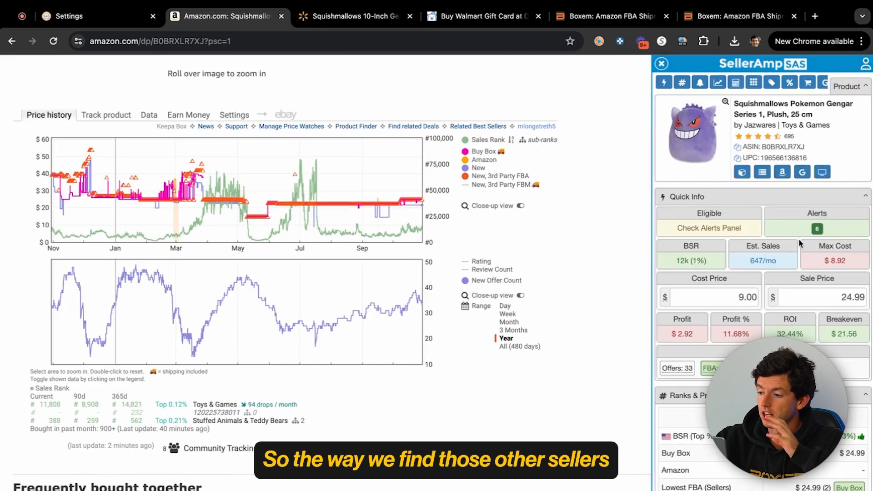
Switch the Profit Calculator's fulfilment type to FBM.
{"action": "scroll", "coordinate": [803, 241], "scroll_direction": "down", "scroll_amount": 15}
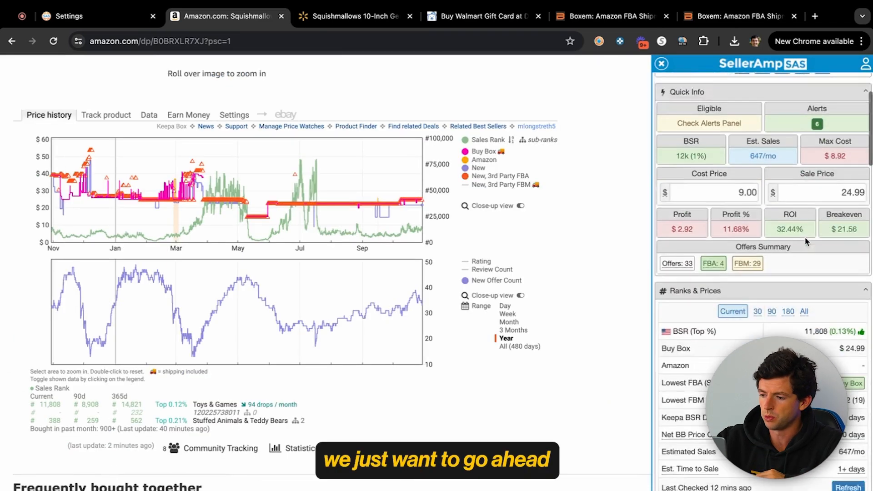
{"action": "scroll", "coordinate": [805, 241], "scroll_direction": "down", "scroll_amount": 4}
{"action": "left_click", "coordinate": [852, 293]}
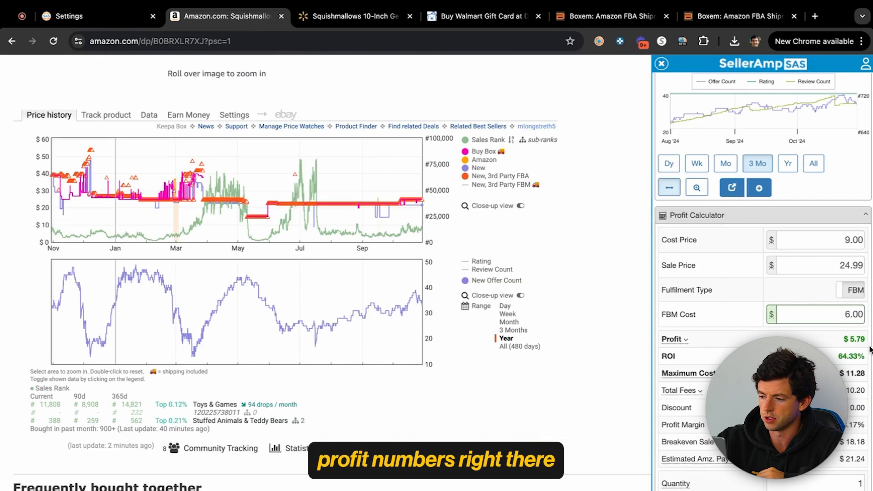
Open the storefront of the first FBM seller in SellerAmp's Offers list, JLL logistics, and return to the Amazon listing.
{"action": "scroll", "coordinate": [871, 350], "scroll_direction": "down", "scroll_amount": 10}
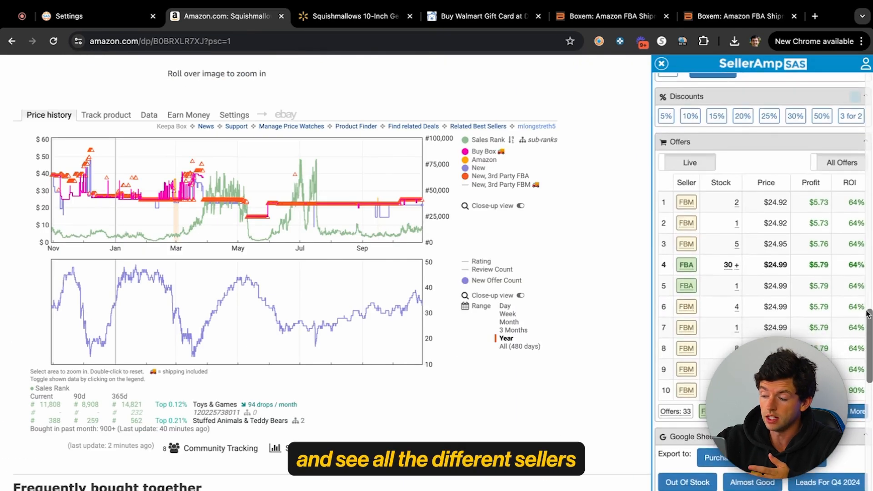
{"action": "scroll", "coordinate": [863, 225], "scroll_direction": "up", "scroll_amount": 2}
{"action": "scroll", "coordinate": [863, 226], "scroll_direction": "up", "scroll_amount": 3}
{"action": "mouse_move", "coordinate": [520, 183]}
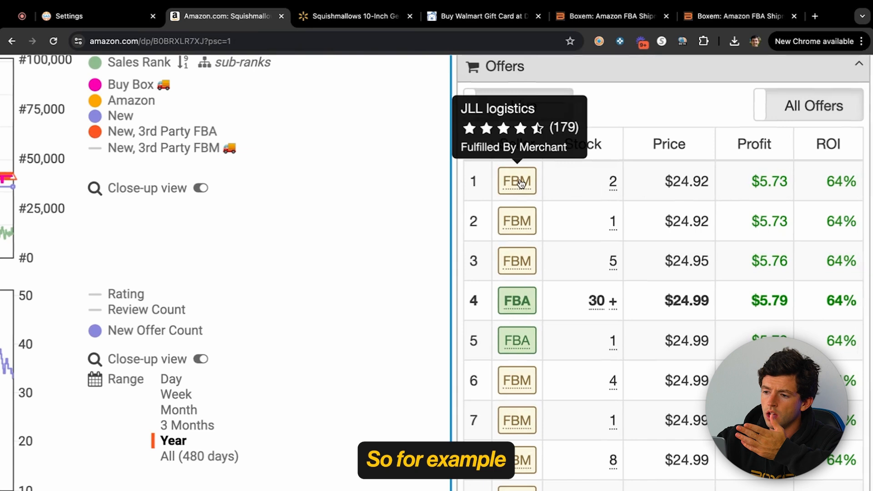
{"action": "left_click", "coordinate": [521, 183]}
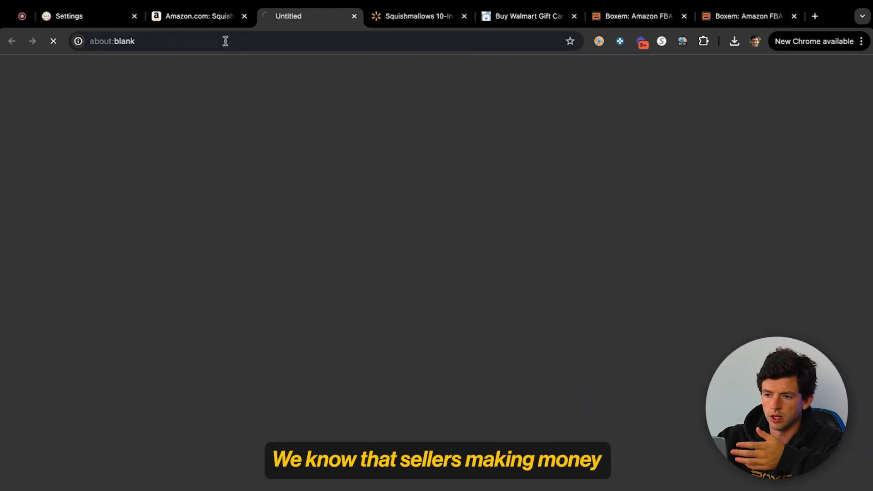
{"action": "left_click", "coordinate": [215, 21]}
Check the next FBM sellers' ratings, and open the storefronts of the FBA sellers in offers 4 and 5.
{"action": "mouse_move", "coordinate": [514, 227]}
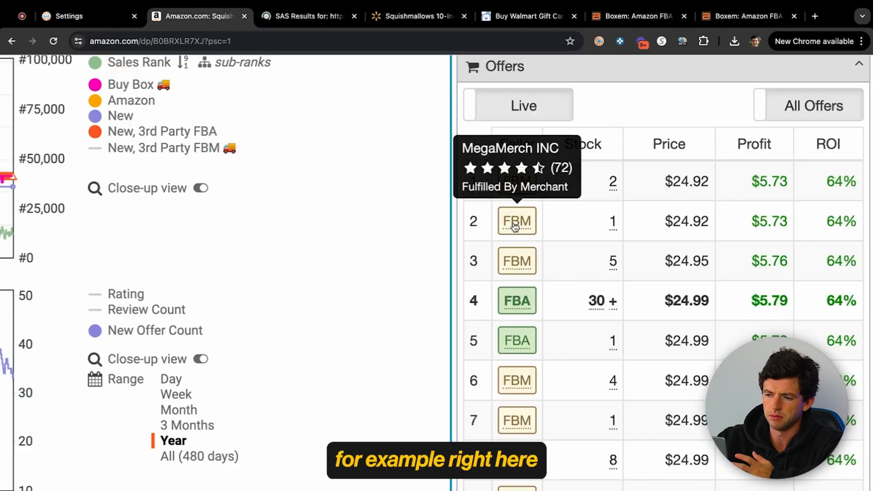
{"action": "mouse_move", "coordinate": [519, 268]}
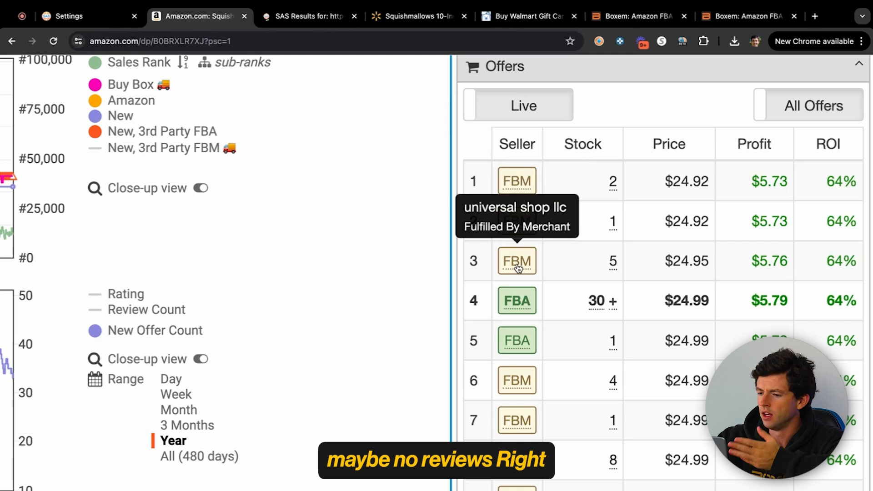
{"action": "left_click", "coordinate": [514, 308]}
{"action": "left_click", "coordinate": [191, 16]}
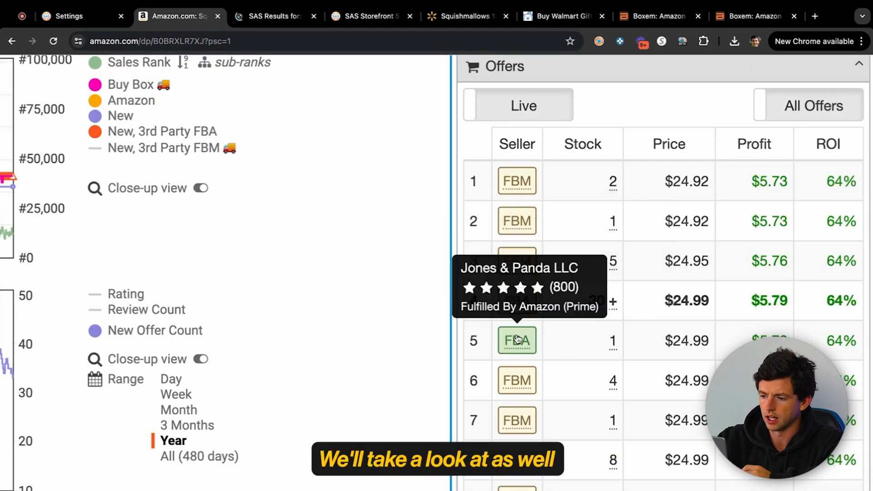
{"action": "left_click", "coordinate": [518, 339]}
{"action": "left_click", "coordinate": [180, 20]}
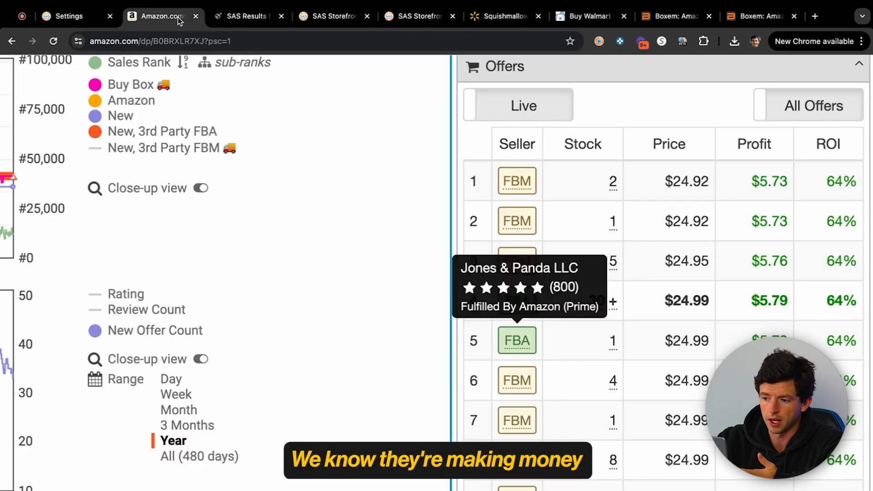
Open the storefronts of the sellers behind offers 7 and 10 in the Offers list.
{"action": "mouse_move", "coordinate": [515, 382]}
{"action": "scroll", "coordinate": [515, 382], "scroll_direction": "down", "scroll_amount": 2}
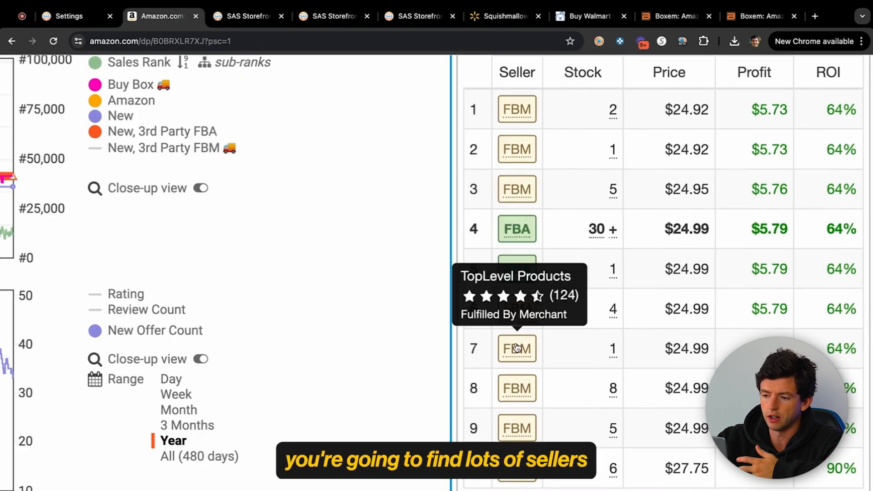
{"action": "left_click", "coordinate": [514, 346]}
{"action": "left_click", "coordinate": [148, 22]}
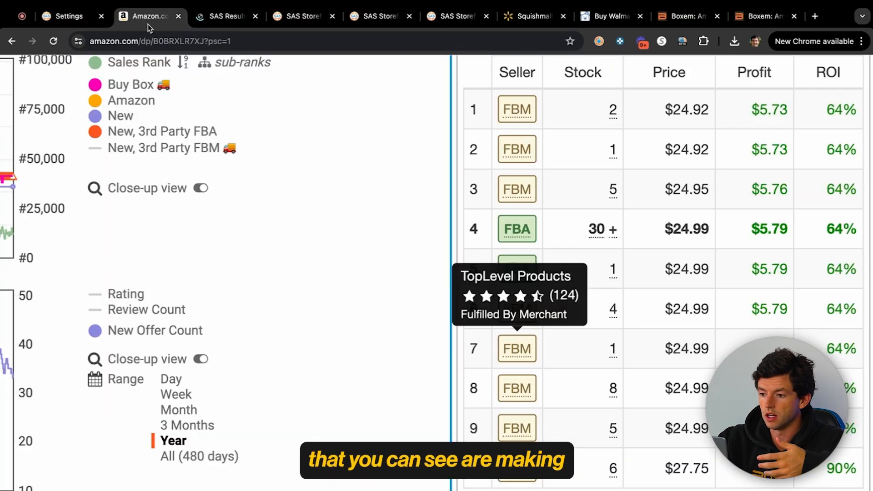
{"action": "mouse_move", "coordinate": [511, 425]}
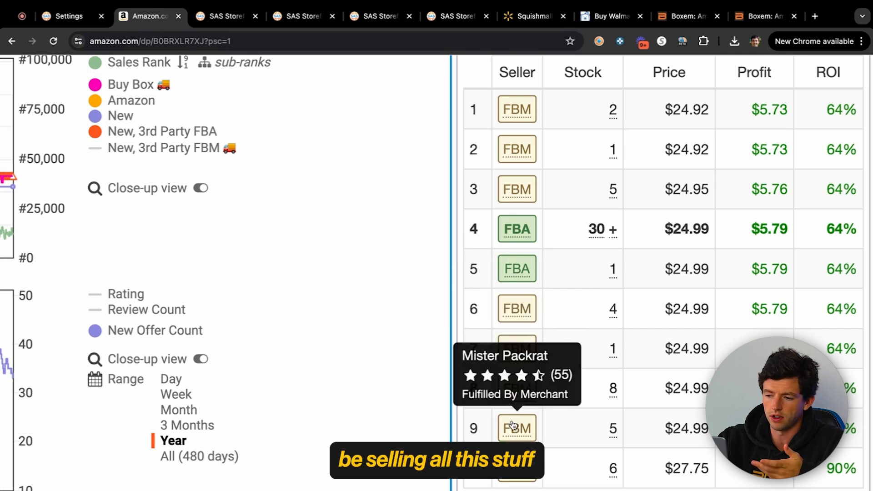
{"action": "left_click", "coordinate": [516, 472]}
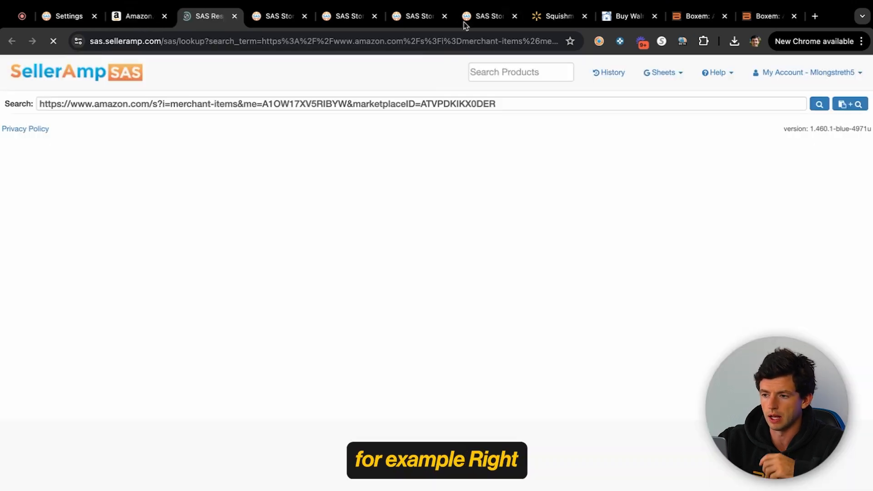
Switch to the JLL logistics storefront and examine its top brands and top categories.
{"action": "left_click", "coordinate": [466, 17]}
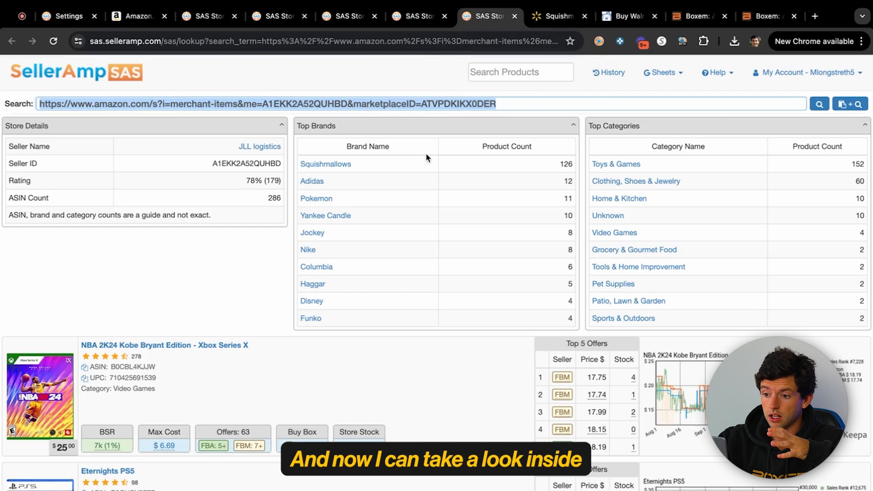
{"action": "scroll", "coordinate": [426, 153], "scroll_direction": "up", "scroll_amount": 5, "text": "ctrl"}
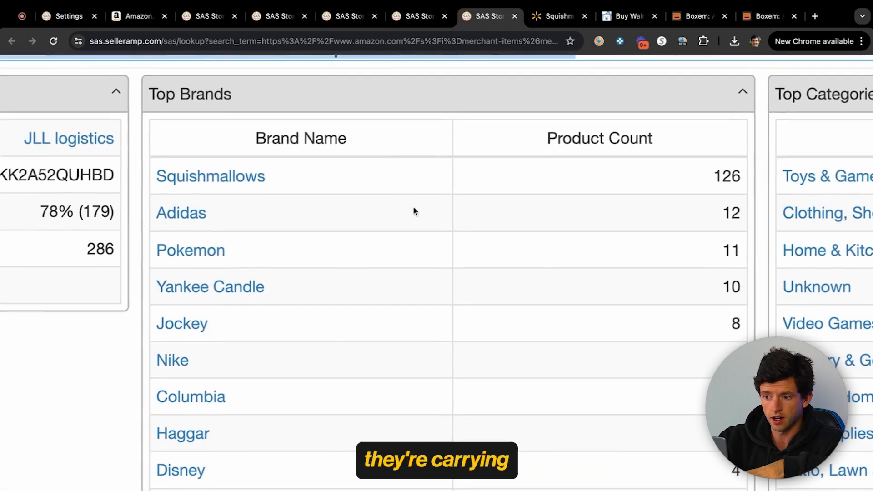
{"action": "scroll", "coordinate": [416, 212], "scroll_direction": "right", "scroll_amount": 10}
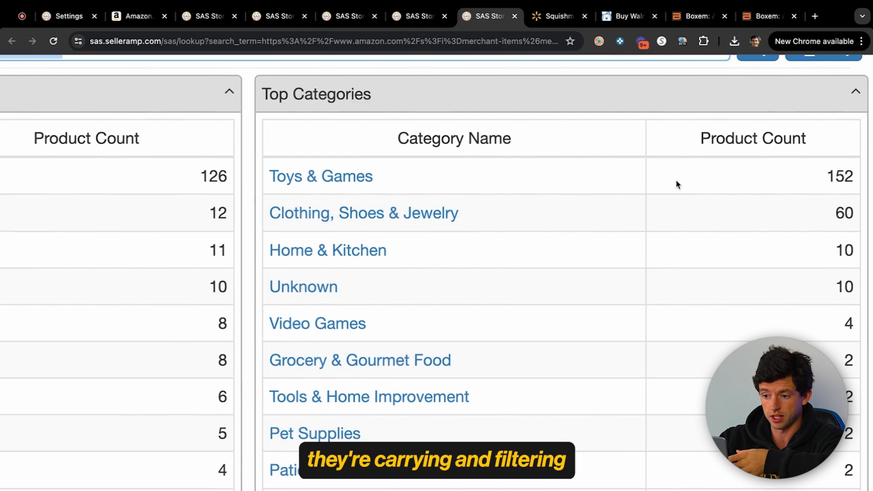
{"action": "scroll", "coordinate": [644, 179], "scroll_direction": "down", "scroll_amount": 5}
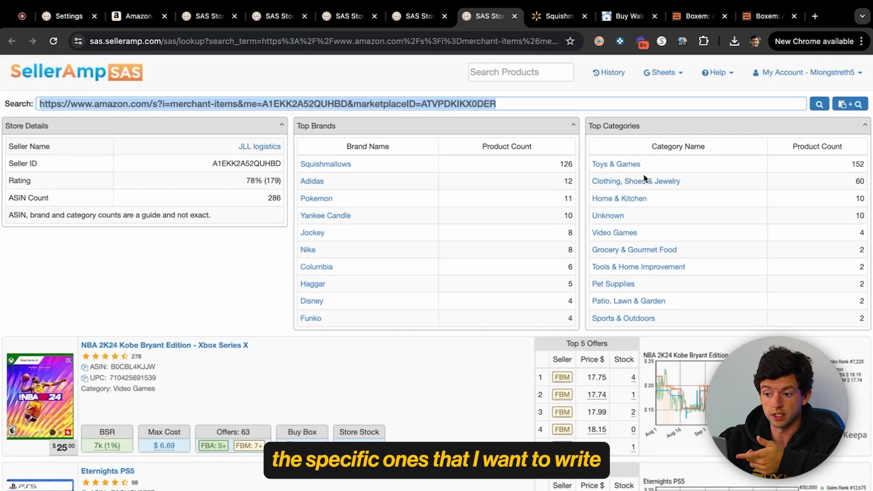
Look through the storefront's products and check the best sellers rank of NBA 2K24 Kobe Bryant Edition for Xbox Series X.
{"action": "scroll", "coordinate": [332, 192], "scroll_direction": "down", "scroll_amount": 4}
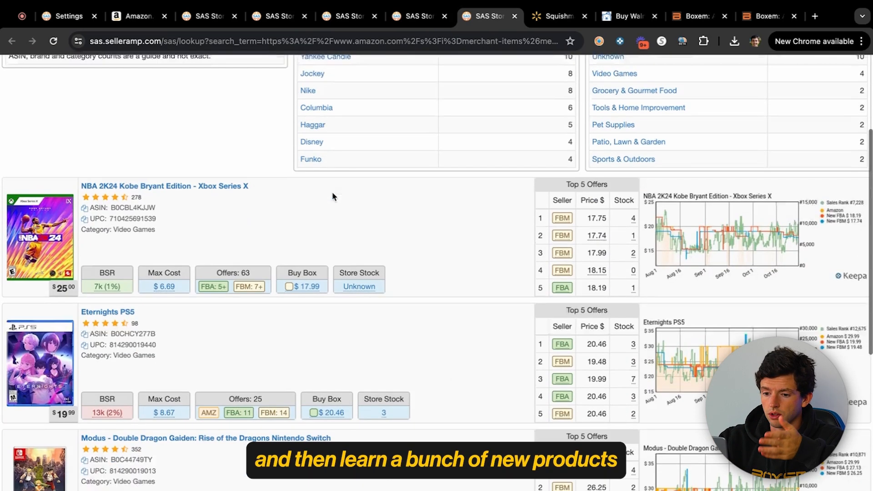
{"action": "scroll", "coordinate": [1, 226], "scroll_direction": "up", "scroll_amount": 5}
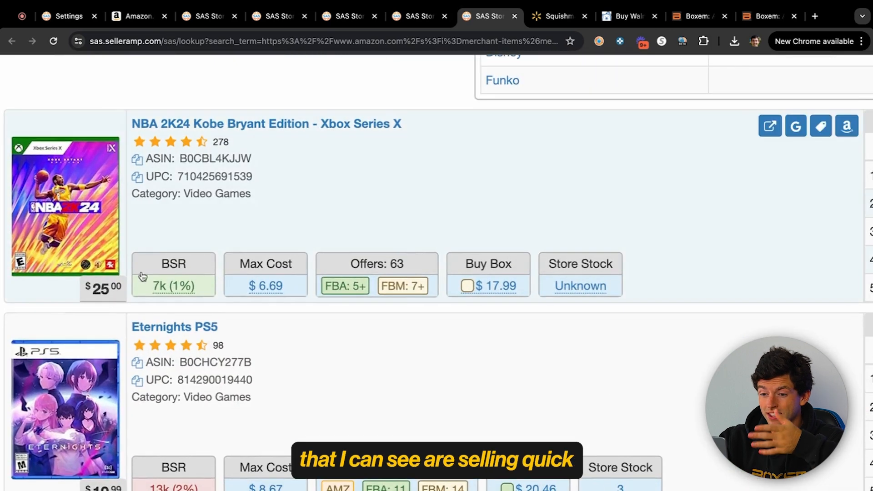
{"action": "mouse_move", "coordinate": [158, 291]}
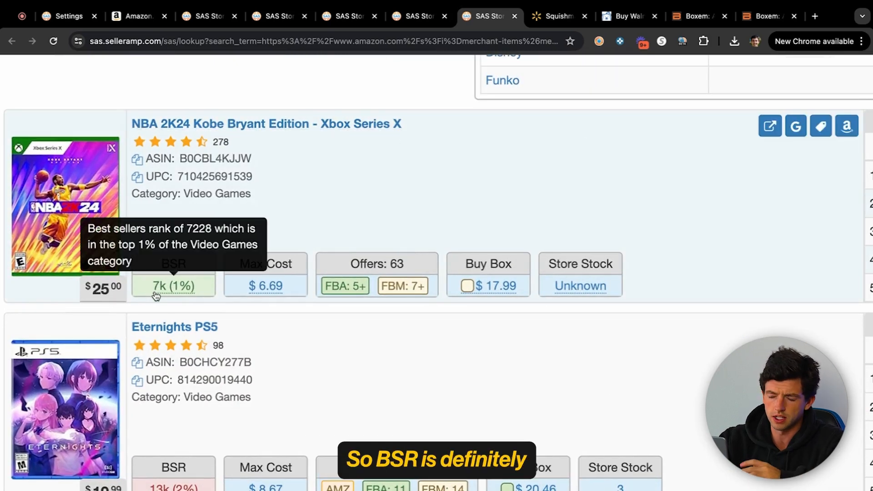
{"action": "scroll", "coordinate": [156, 296], "scroll_direction": "down", "scroll_amount": 5}
Filter the JLL logistics storefront to the Squishmallows brand and look at its products.
{"action": "scroll", "coordinate": [154, 296], "scroll_direction": "up", "scroll_amount": 10}
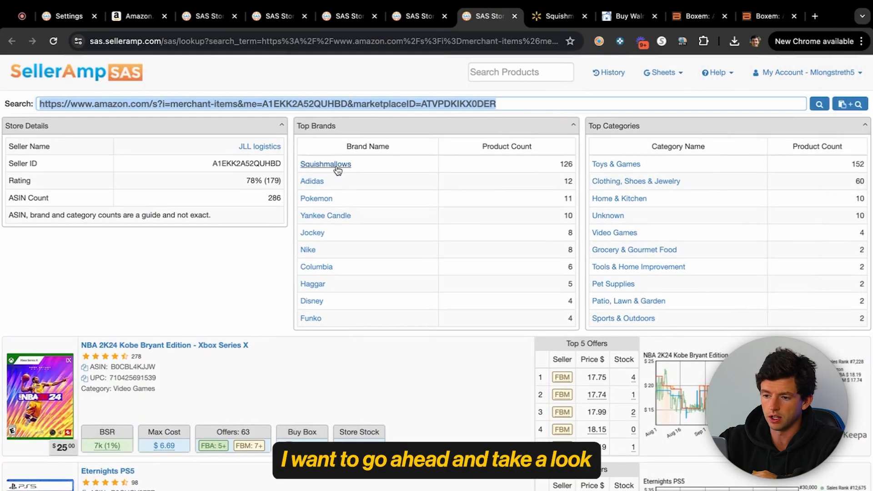
{"action": "left_click", "coordinate": [336, 170]}
{"action": "scroll", "coordinate": [337, 184], "scroll_direction": "down", "scroll_amount": 3}
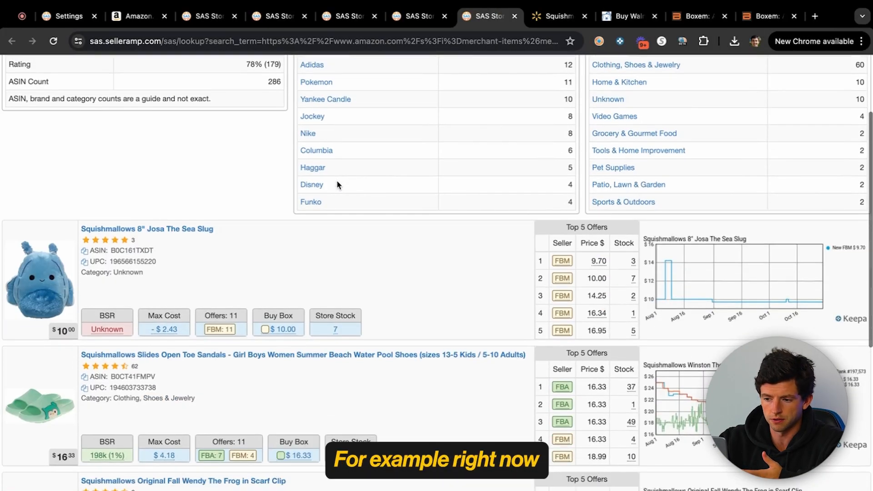
Examine the best sellers rank and price history of the Josa The Sea Slug and Slides Open Toe Sandals listings.
{"action": "scroll", "coordinate": [337, 184], "scroll_direction": "down", "scroll_amount": 3}
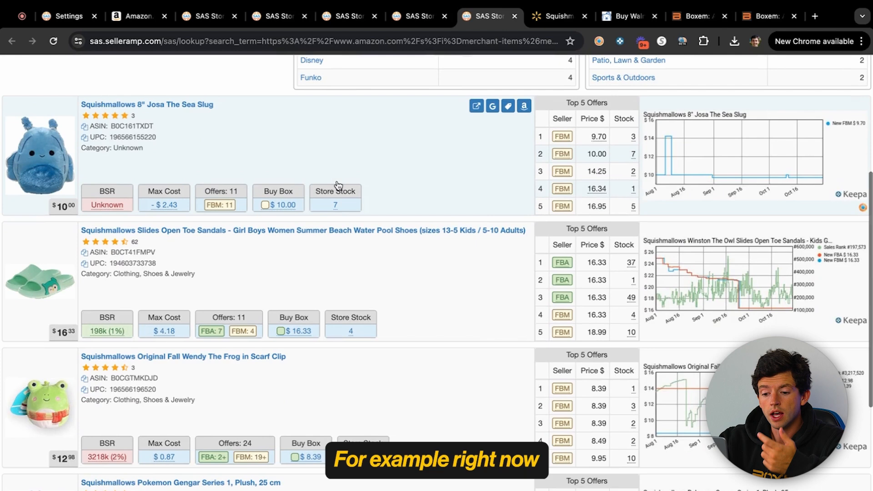
{"action": "scroll", "coordinate": [91, 154], "scroll_direction": "down", "scroll_amount": 6}
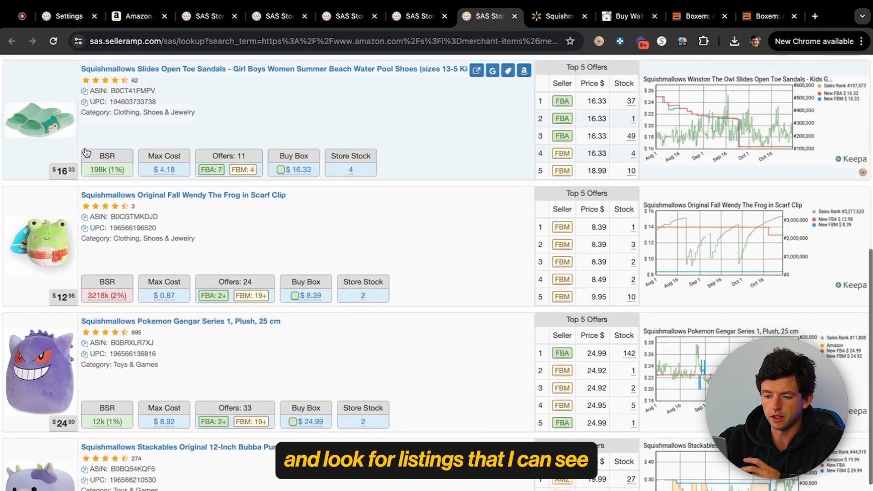
{"action": "scroll", "coordinate": [86, 152], "scroll_direction": "up", "scroll_amount": 6}
{"action": "scroll", "coordinate": [86, 152], "scroll_direction": "up", "scroll_amount": 1}
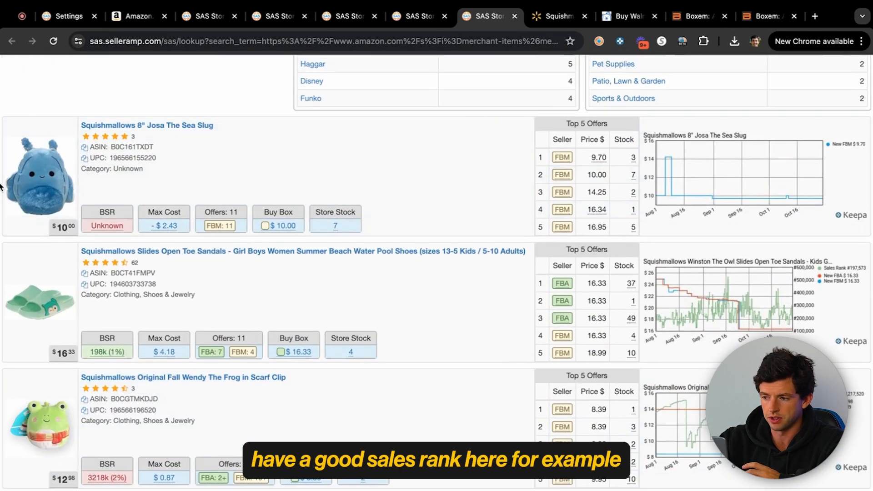
{"action": "scroll", "coordinate": [1, 185], "scroll_direction": "up", "scroll_amount": 5}
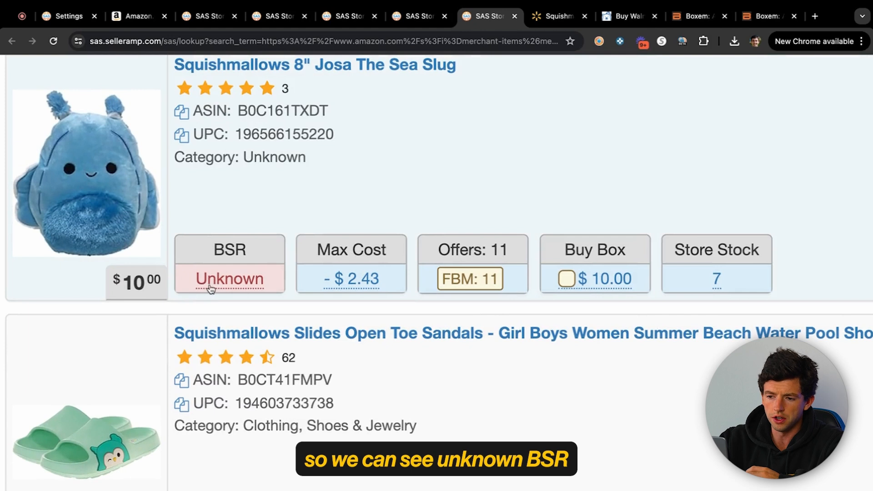
{"action": "scroll", "coordinate": [210, 287], "scroll_direction": "down", "scroll_amount": 5}
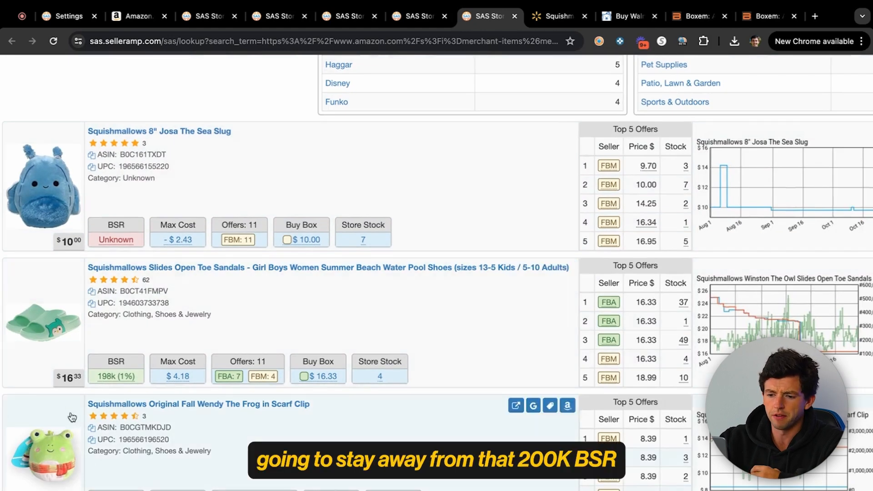
{"action": "scroll", "coordinate": [15, 390], "scroll_direction": "up", "scroll_amount": 2}
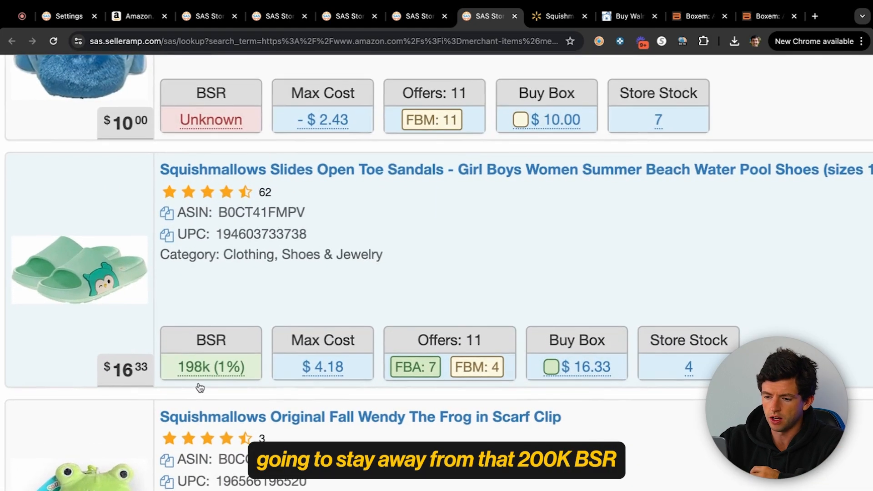
{"action": "scroll", "coordinate": [191, 369], "scroll_direction": "down", "scroll_amount": 5}
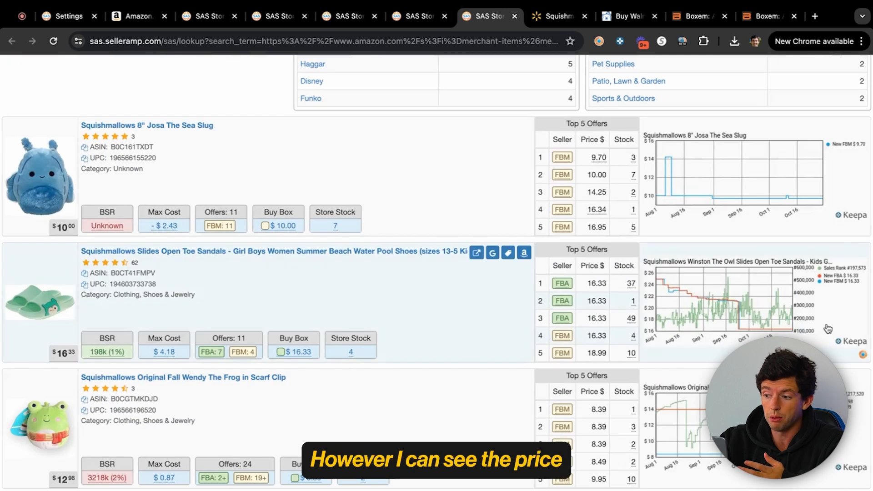
{"action": "scroll", "coordinate": [827, 329], "scroll_direction": "up", "scroll_amount": 5}
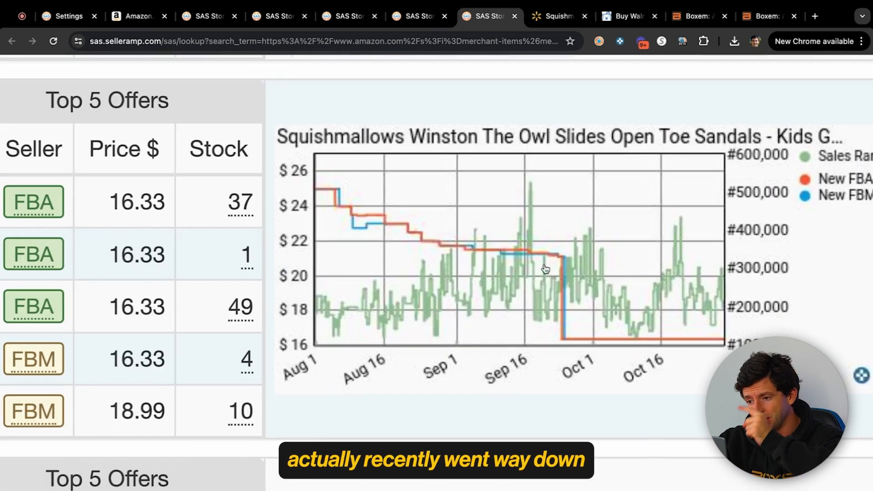
{"action": "scroll", "coordinate": [654, 302], "scroll_direction": "down", "scroll_amount": 5}
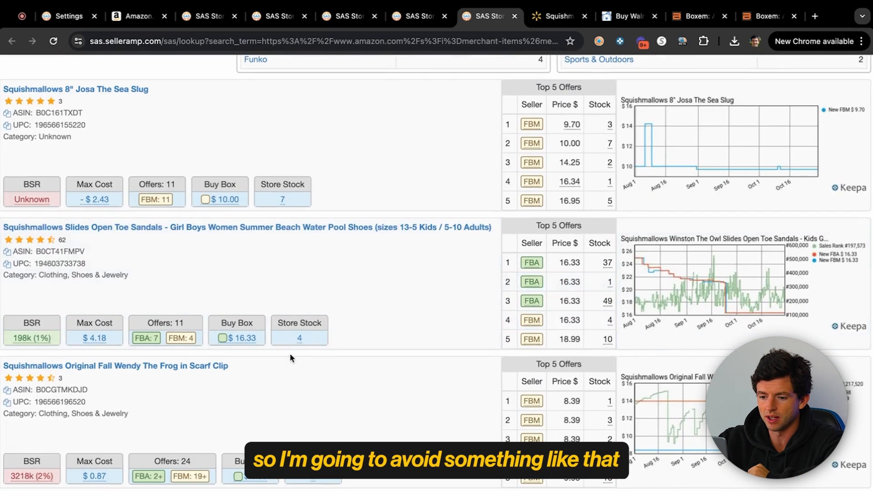
Check the sales ranks of the Wendy The Frog and Bubba Purple Cow listings and whether Amazon sells the purple cow.
{"action": "scroll", "coordinate": [291, 357], "scroll_direction": "down", "scroll_amount": 3}
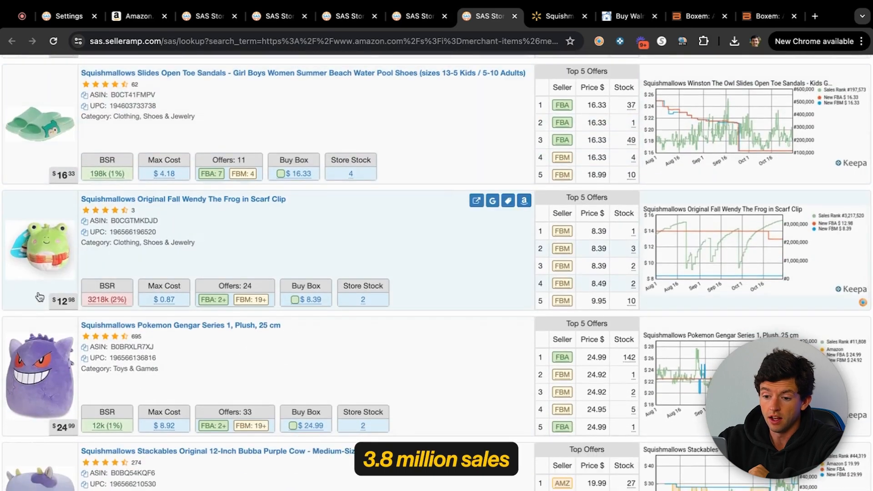
{"action": "scroll", "coordinate": [39, 298], "scroll_direction": "up", "scroll_amount": 3}
{"action": "scroll", "coordinate": [143, 321], "scroll_direction": "down", "scroll_amount": 3}
{"action": "scroll", "coordinate": [141, 318], "scroll_direction": "down", "scroll_amount": 2}
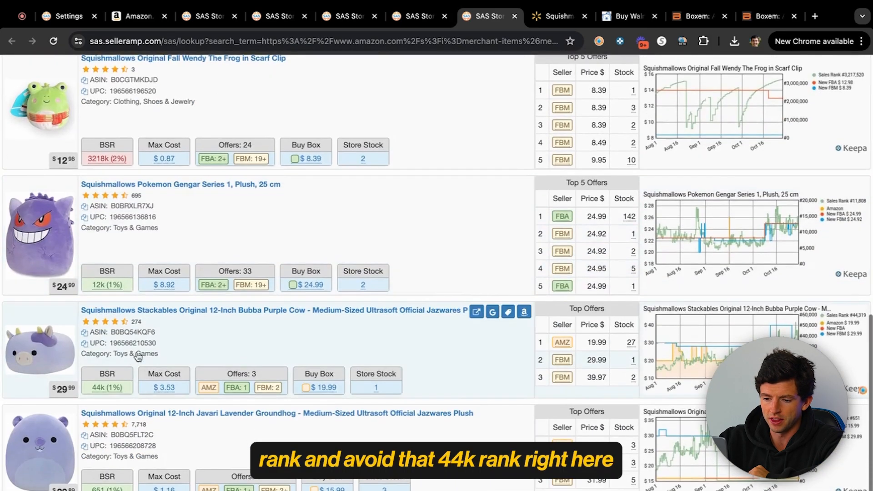
{"action": "scroll", "coordinate": [248, 396], "scroll_direction": "down", "scroll_amount": 2}
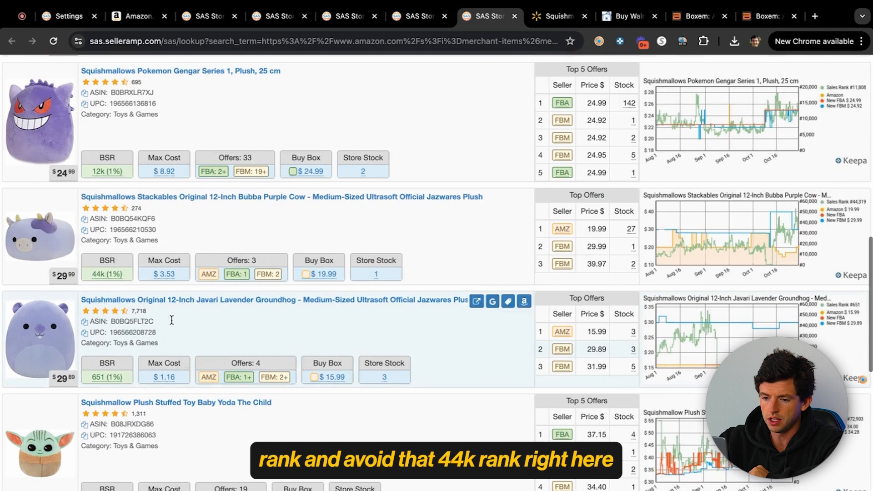
{"action": "scroll", "coordinate": [44, 240], "scroll_direction": "up", "scroll_amount": 3}
{"action": "mouse_move", "coordinate": [294, 298]}
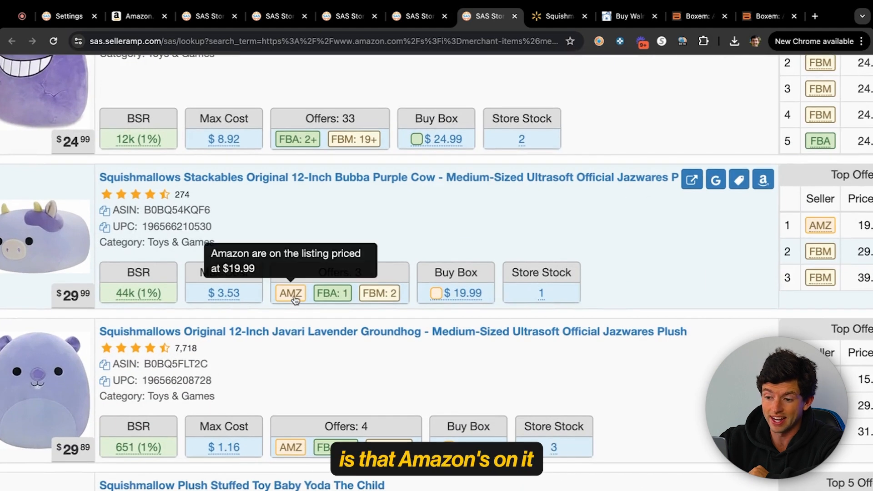
{"action": "scroll", "coordinate": [295, 298], "scroll_direction": "down", "scroll_amount": 3}
{"action": "scroll", "coordinate": [294, 301], "scroll_direction": "down", "scroll_amount": 2}
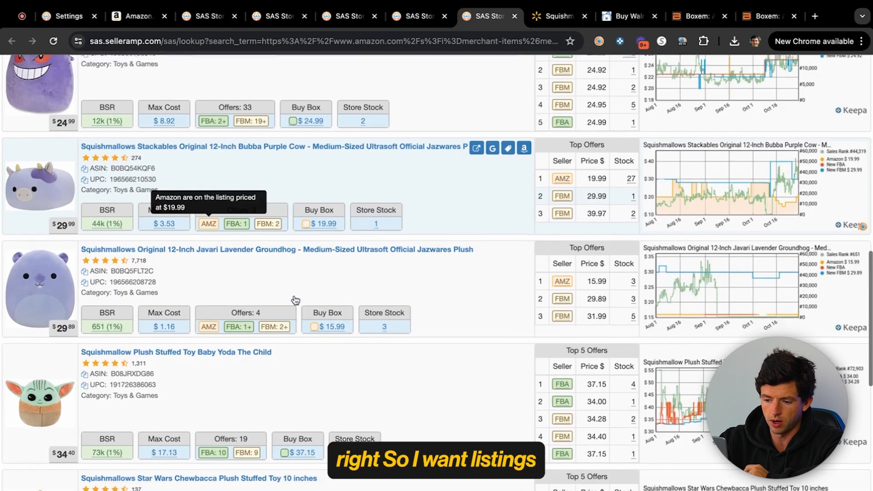
Check the Baby Yoda Squishmallow's sales rank, offers and price history, and open its Amazon product page.
{"action": "scroll", "coordinate": [2, 412], "scroll_direction": "down", "scroll_amount": 2}
{"action": "scroll", "coordinate": [2, 409], "scroll_direction": "up", "scroll_amount": 3}
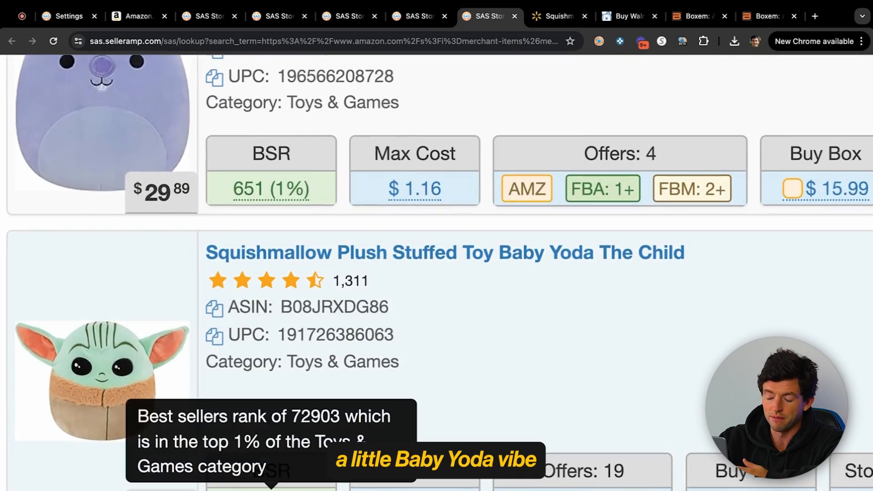
{"action": "scroll", "coordinate": [271, 455], "scroll_direction": "down", "scroll_amount": 2}
{"action": "mouse_move", "coordinate": [271, 431]}
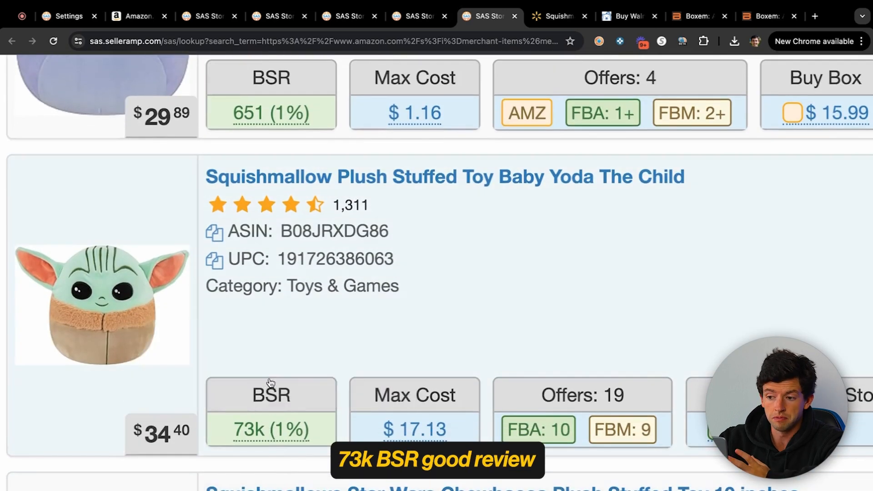
{"action": "scroll", "coordinate": [361, 195], "scroll_direction": "down", "scroll_amount": 5}
{"action": "scroll", "coordinate": [577, 269], "scroll_direction": "right", "scroll_amount": 4}
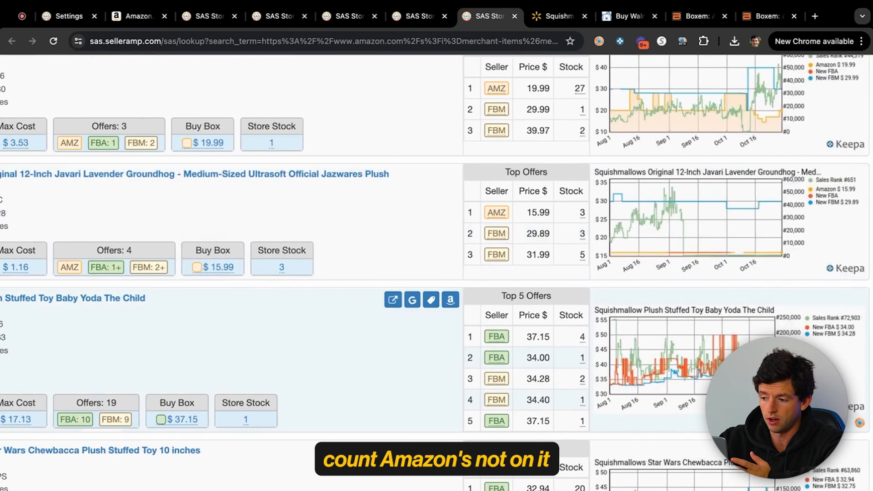
{"action": "scroll", "coordinate": [778, 364], "scroll_direction": "up", "scroll_amount": 5}
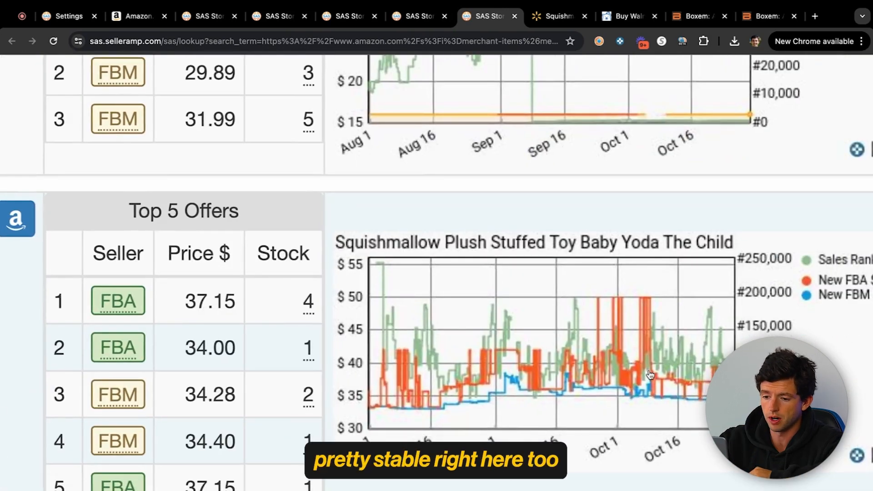
{"action": "scroll", "coordinate": [651, 374], "scroll_direction": "down", "scroll_amount": 5}
{"action": "left_click", "coordinate": [525, 343]}
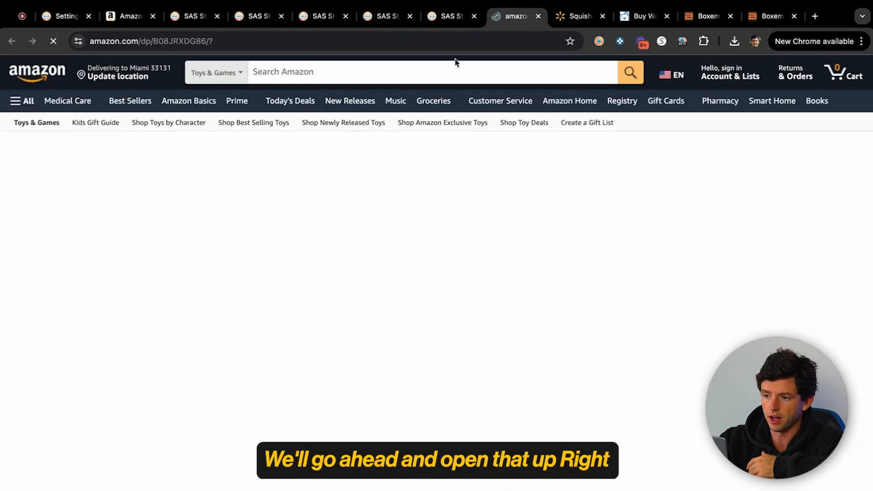
Return to the storefront results and open the Amazon product page of the Star Wars Chewbacca plush.
{"action": "left_click", "coordinate": [448, 16]}
{"action": "scroll", "coordinate": [415, 245], "scroll_direction": "down", "scroll_amount": 3}
{"action": "scroll", "coordinate": [416, 246], "scroll_direction": "down", "scroll_amount": 2}
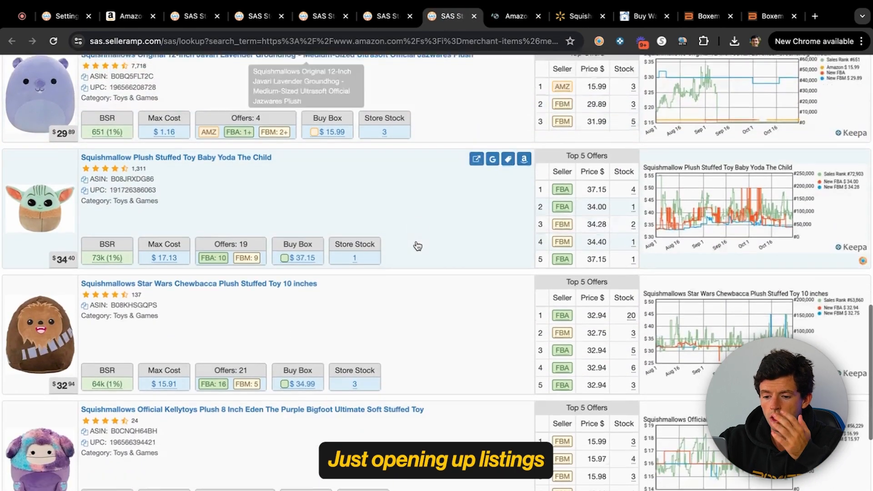
{"action": "left_click", "coordinate": [524, 236]}
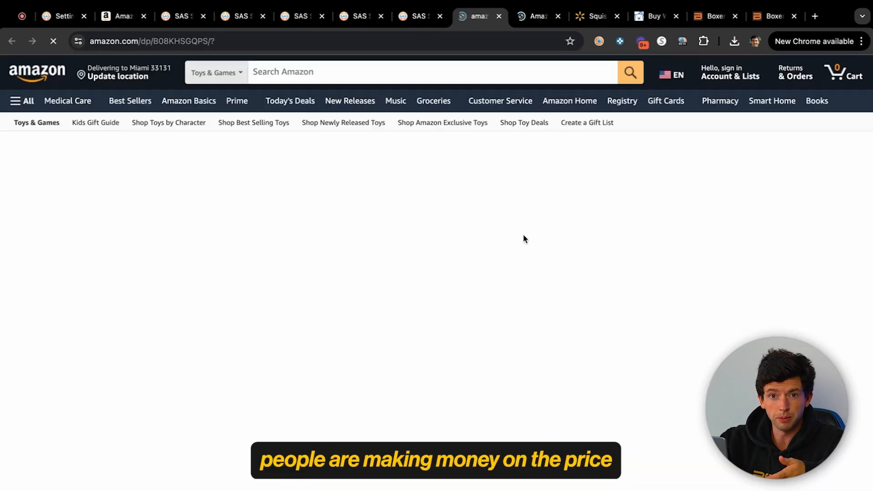
From the storefront results, open the Amazon product pages of Benny The Brown Bigfoot and Eden The Purple Bigfoot.
{"action": "left_click", "coordinate": [430, 17]}
{"action": "scroll", "coordinate": [411, 195], "scroll_direction": "down", "scroll_amount": 3}
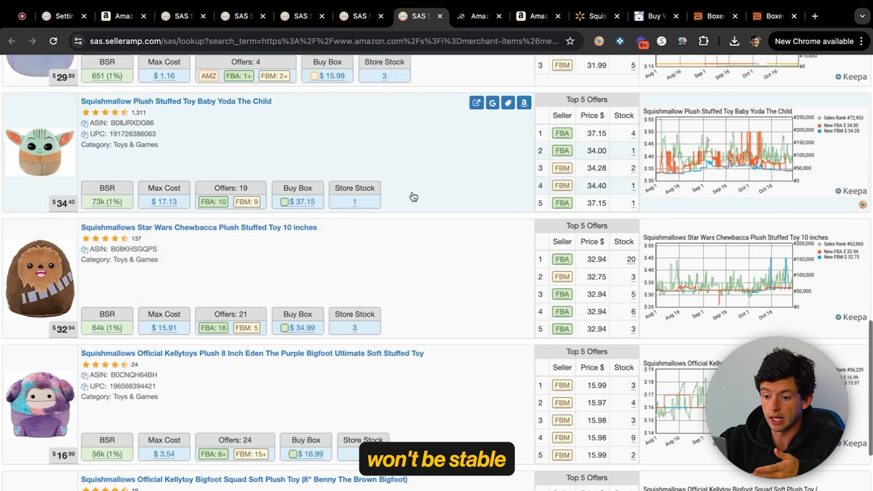
{"action": "scroll", "coordinate": [437, 234], "scroll_direction": "down", "scroll_amount": 3}
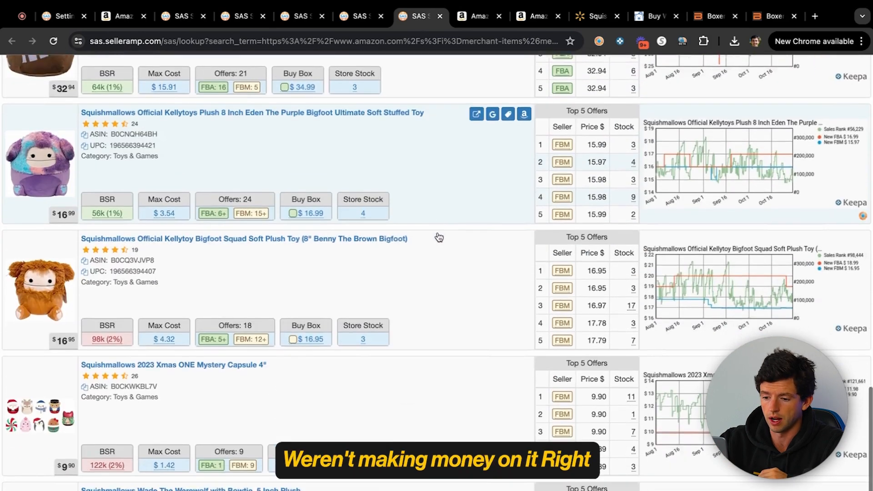
{"action": "left_click", "coordinate": [524, 212]}
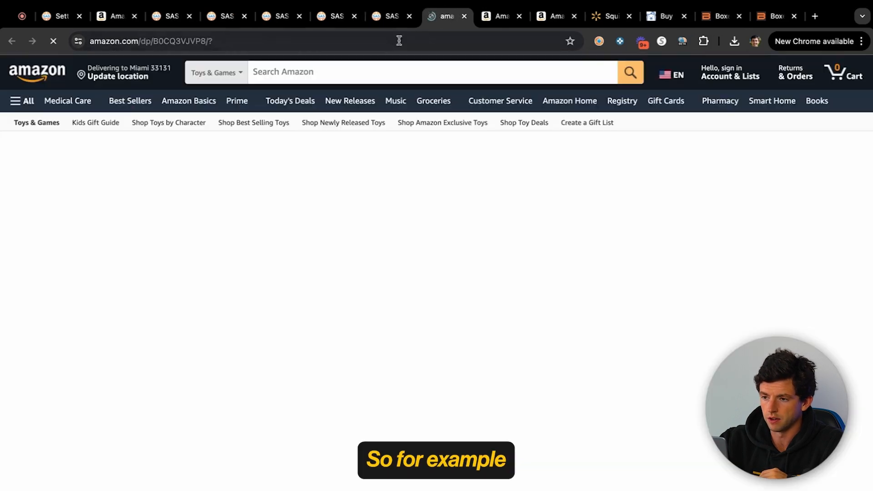
{"action": "left_click", "coordinate": [391, 16]}
{"action": "left_click", "coordinate": [524, 85]}
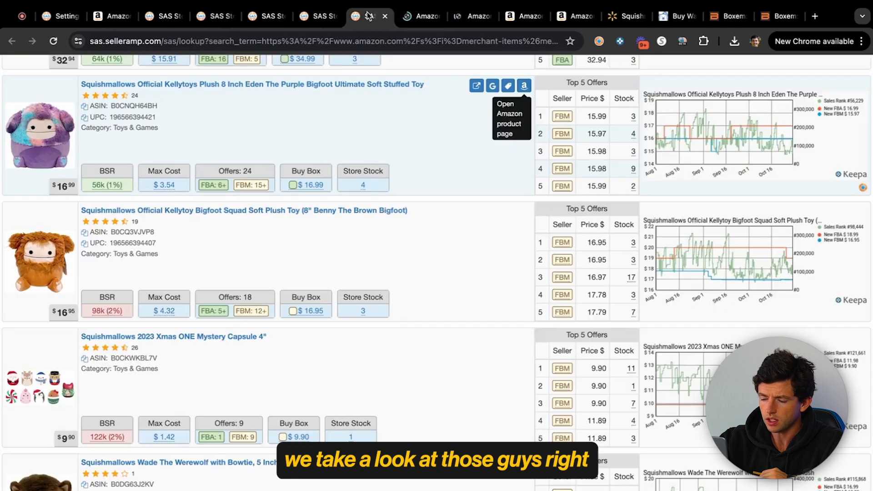
Filter the JLL logistics storefront to the Pokemon brand and check the best sellers rank of the first Charmander plush.
{"action": "scroll", "coordinate": [388, 134], "scroll_direction": "up", "scroll_amount": 15}
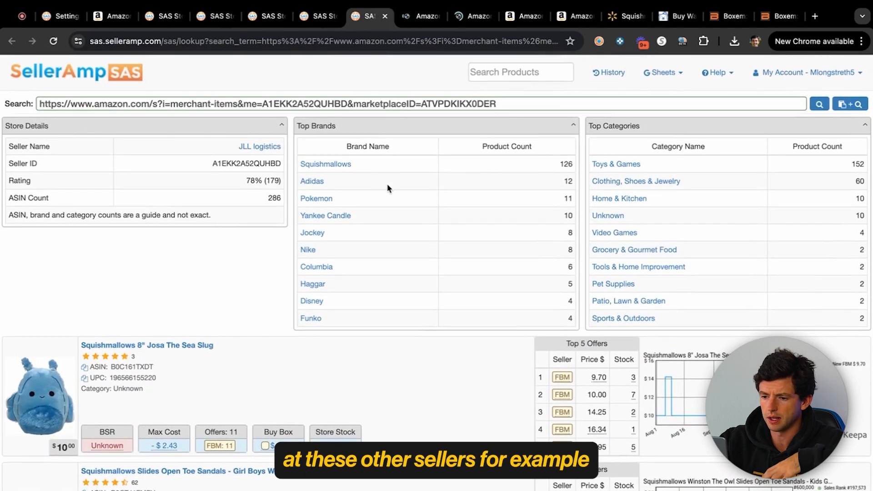
{"action": "left_click", "coordinate": [320, 199]}
{"action": "scroll", "coordinate": [318, 195], "scroll_direction": "down", "scroll_amount": 2}
{"action": "scroll", "coordinate": [328, 202], "scroll_direction": "down", "scroll_amount": 1}
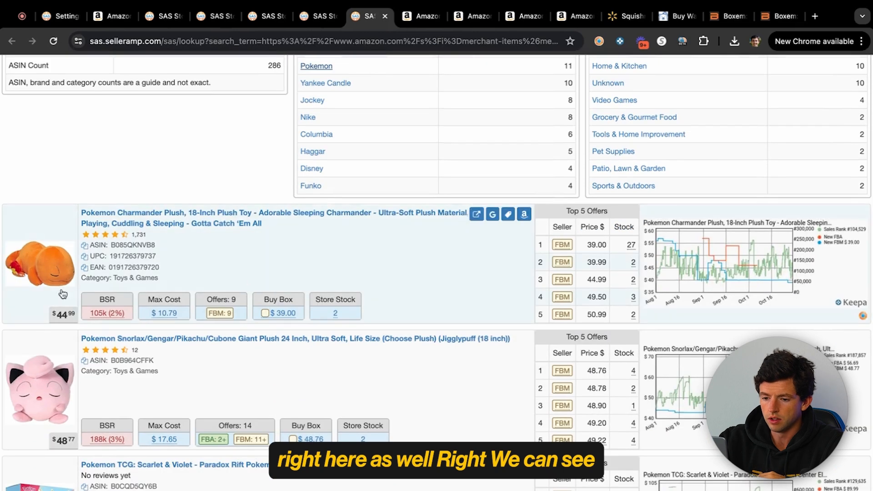
{"action": "scroll", "coordinate": [63, 294], "scroll_direction": "up", "scroll_amount": 5}
{"action": "mouse_move", "coordinate": [136, 334]}
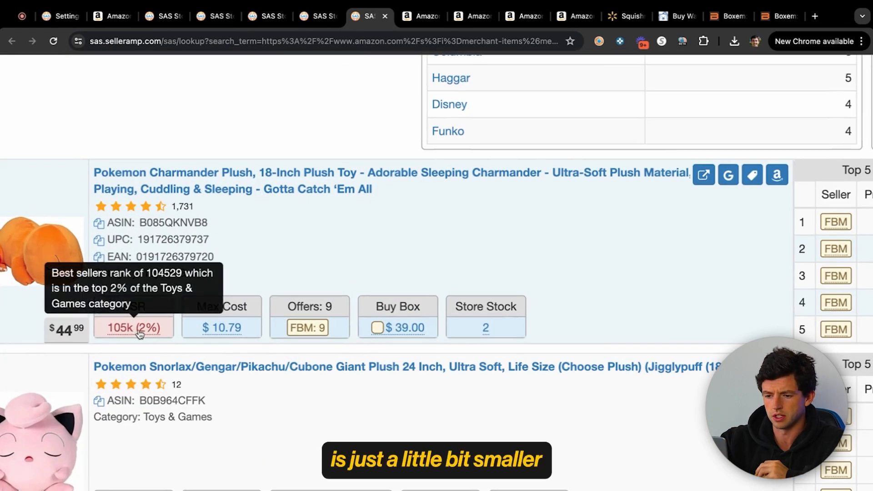
{"action": "scroll", "coordinate": [140, 335], "scroll_direction": "down", "scroll_amount": 5}
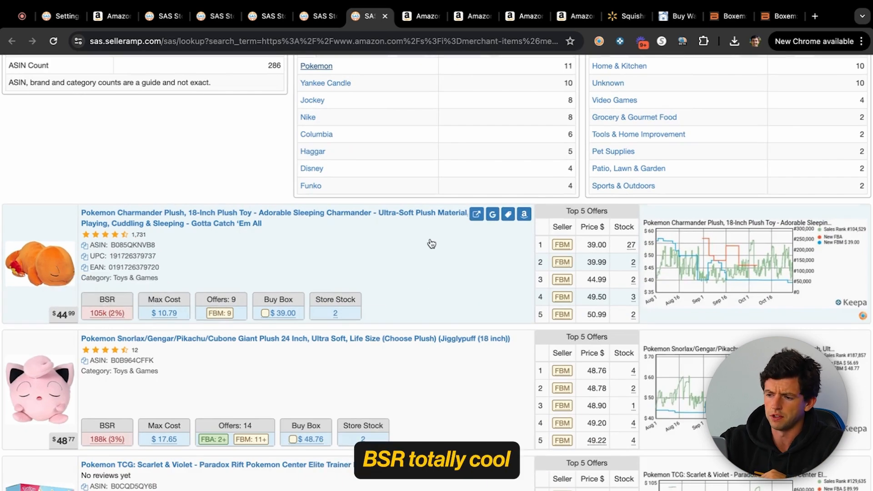
Open the Amazon product pages of the first four Pokemon listings, from the Charmander plush to the second Charmander listing.
{"action": "left_click", "coordinate": [524, 214]}
{"action": "key", "text": "ctrl+shift+Tab"}
{"action": "scroll", "coordinate": [511, 218], "scroll_direction": "down", "scroll_amount": 3}
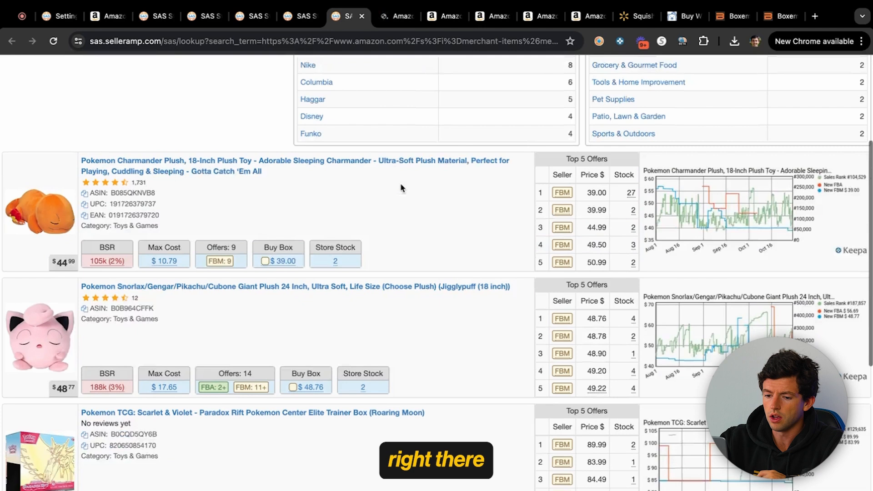
{"action": "scroll", "coordinate": [230, 218], "scroll_direction": "down", "scroll_amount": 3}
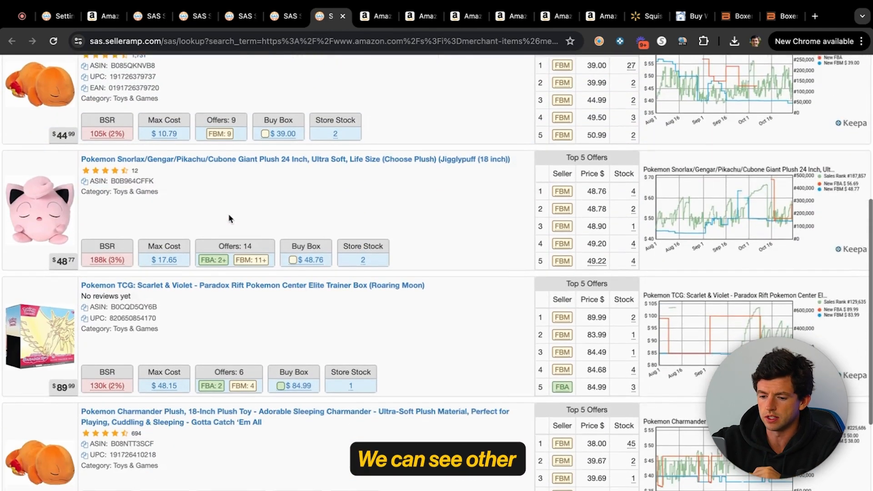
{"action": "left_click", "coordinate": [522, 259]}
{"action": "left_click", "coordinate": [311, 25]}
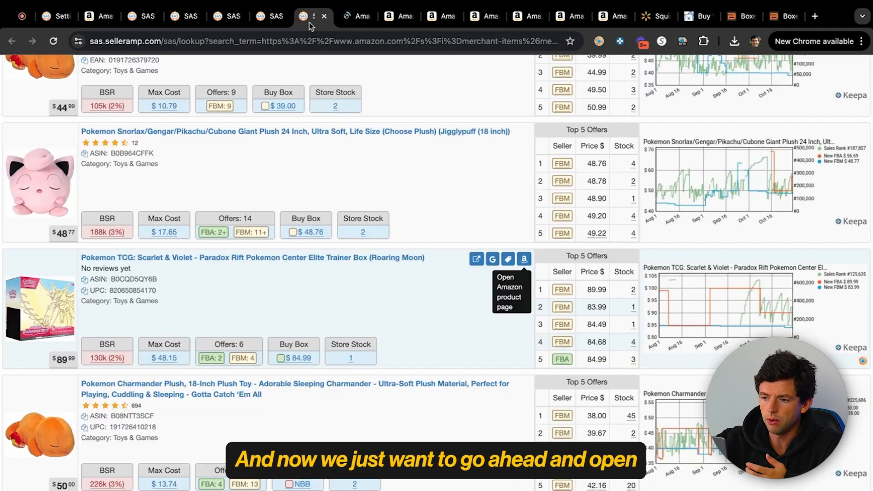
{"action": "left_click", "coordinate": [525, 386]}
Switch to the Baby Yoda Amazon page, open the SellerAmp extension there, and set the sale price to $37.15.
{"action": "left_click", "coordinate": [621, 18]}
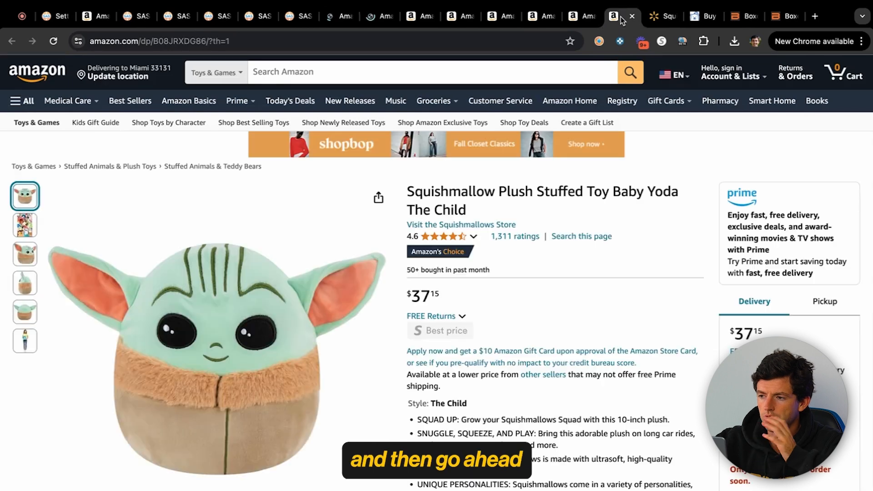
{"action": "left_click", "coordinate": [599, 42]}
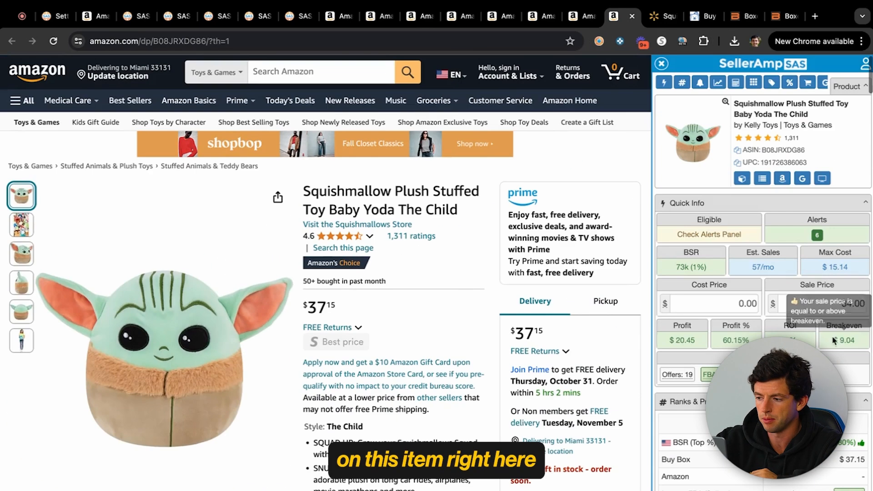
{"action": "type", "text": "37.15"}
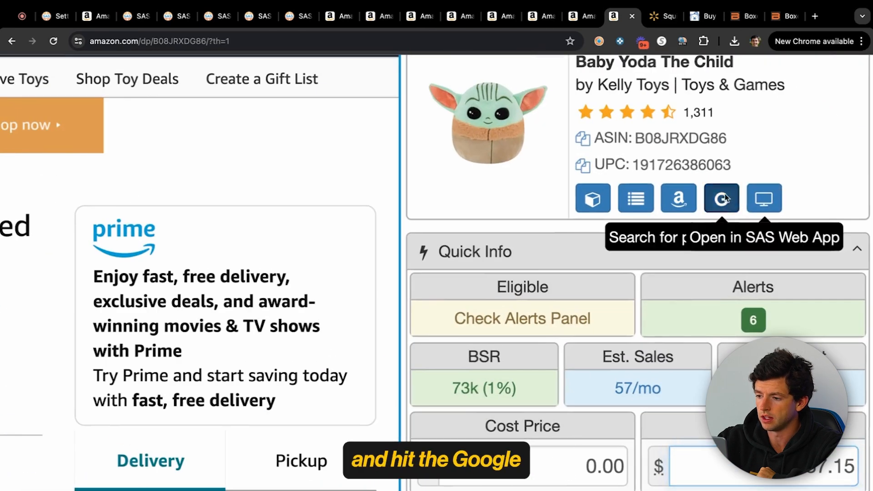
Search Google for the Baby Yoda plush's title from SellerAmp and compare the sponsored offers with the Amazon listing.
{"action": "left_click", "coordinate": [802, 178]}
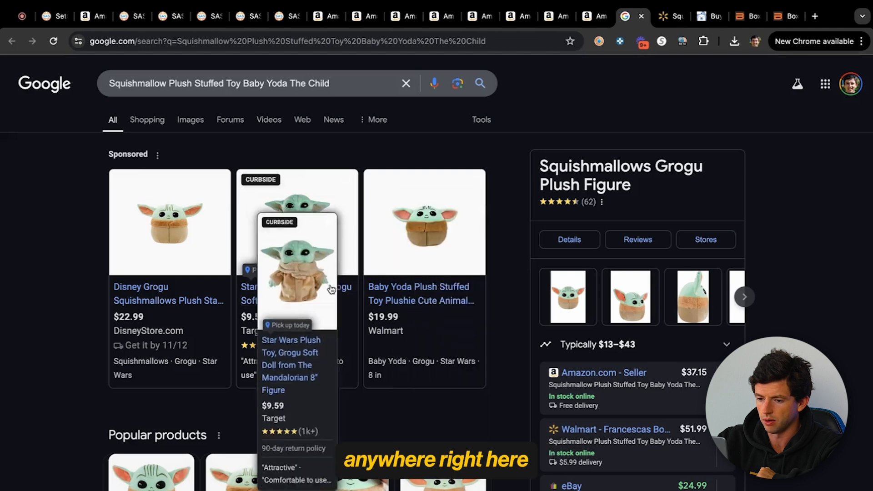
{"action": "mouse_move", "coordinate": [429, 323]}
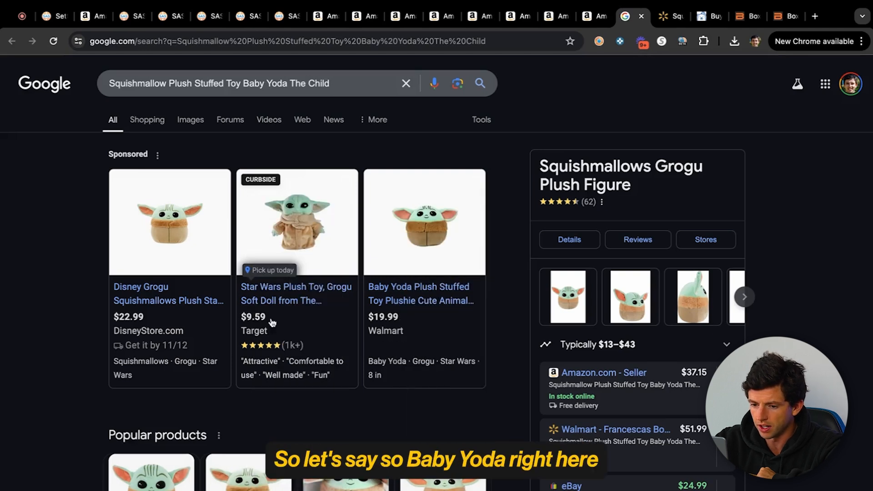
{"action": "left_click", "coordinate": [590, 18]}
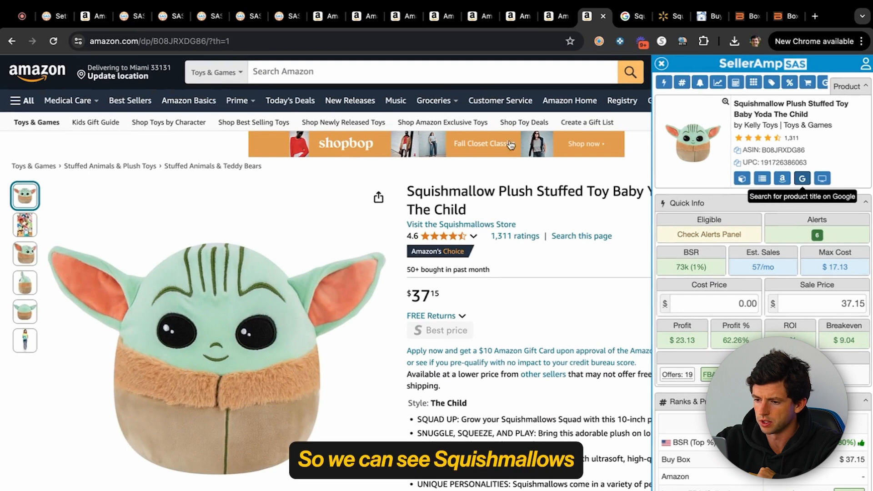
{"action": "left_click", "coordinate": [630, 18]}
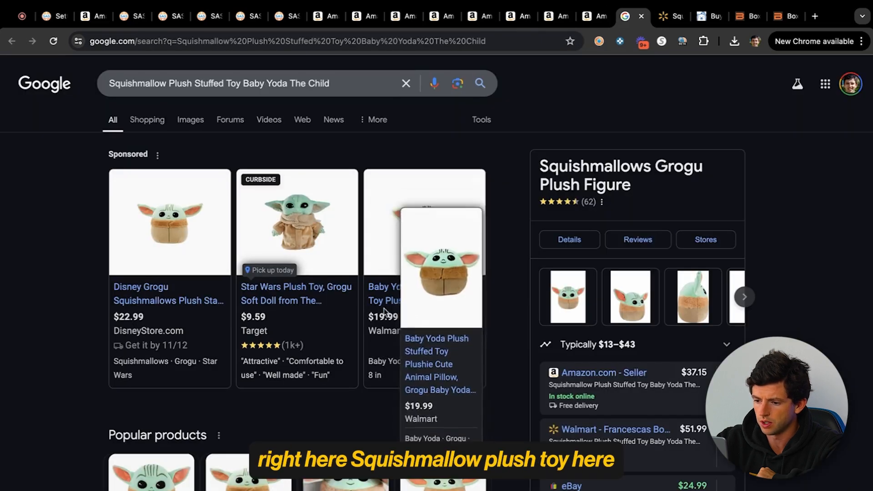
Check the store prices in the search results and look through Walmart's Baby Yoda The Child Squishmallow listings.
{"action": "scroll", "coordinate": [381, 344], "scroll_direction": "down", "scroll_amount": 4}
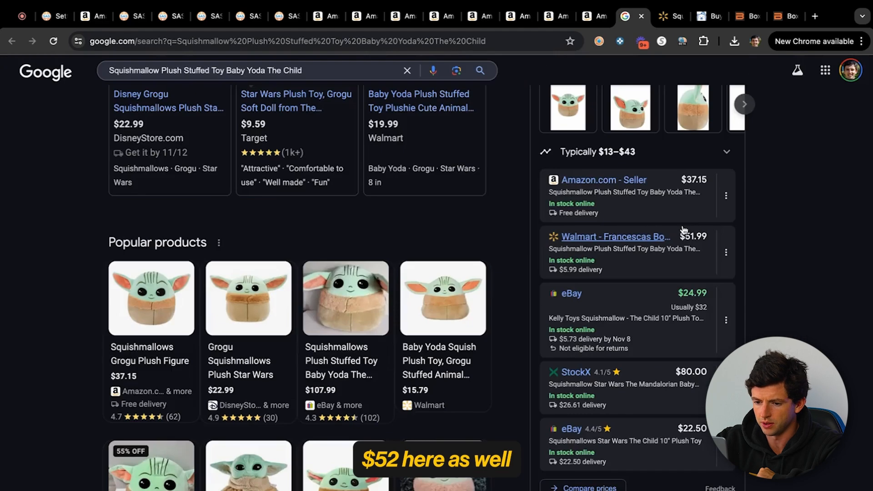
{"action": "scroll", "coordinate": [359, 255], "scroll_direction": "down", "scroll_amount": 8}
{"action": "scroll", "coordinate": [276, 299], "scroll_direction": "down", "scroll_amount": 2}
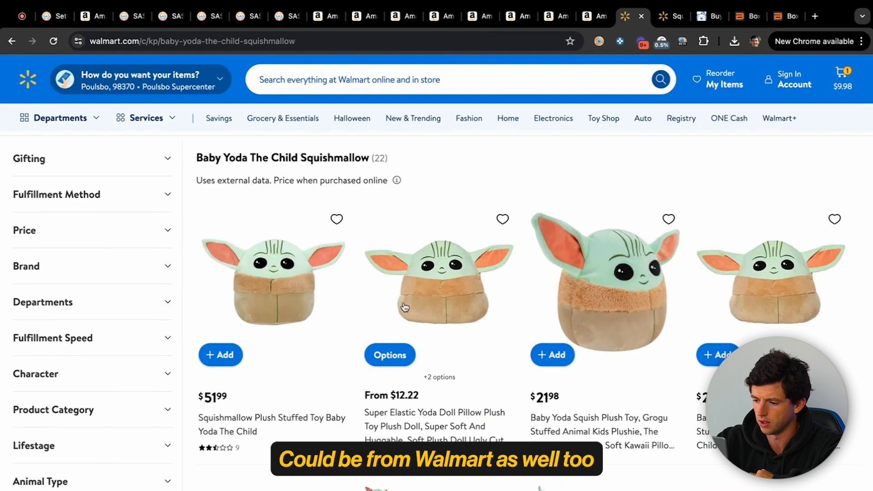
{"action": "scroll", "coordinate": [405, 308], "scroll_direction": "down", "scroll_amount": 2}
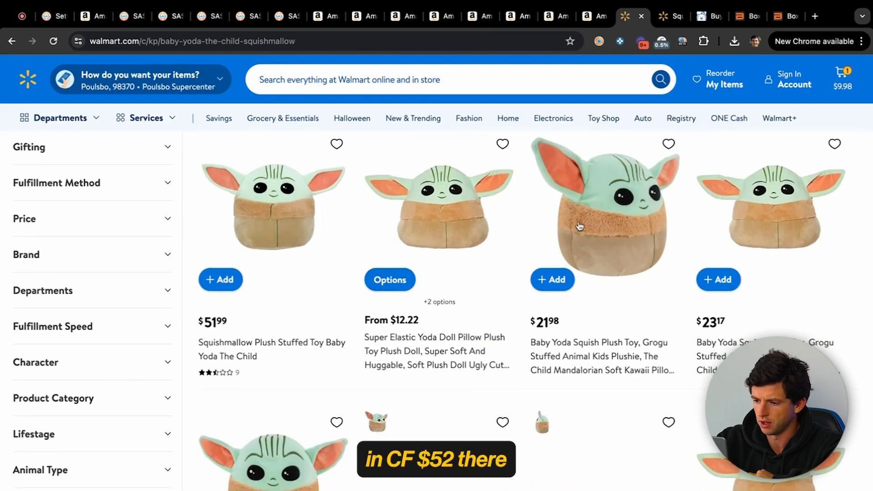
{"action": "scroll", "coordinate": [364, 119], "scroll_direction": "down", "scroll_amount": 4}
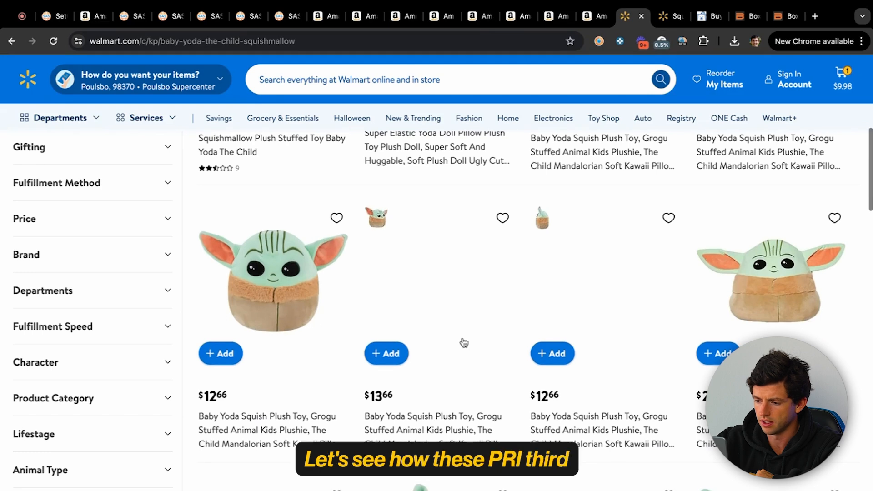
{"action": "scroll", "coordinate": [467, 344], "scroll_direction": "up", "scroll_amount": 10}
Close the Walmart and Baby Yoda pages and bring up SellerAmp on the Star Wars Chewbacca Squishmallow listing.
{"action": "left_click", "coordinate": [641, 16]}
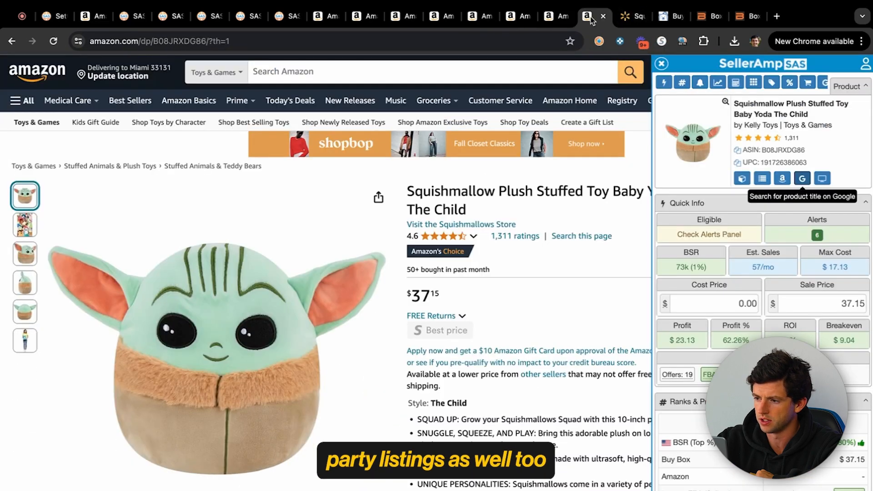
{"action": "left_click", "coordinate": [604, 16]}
{"action": "key", "text": "ctrl+shift+t"}
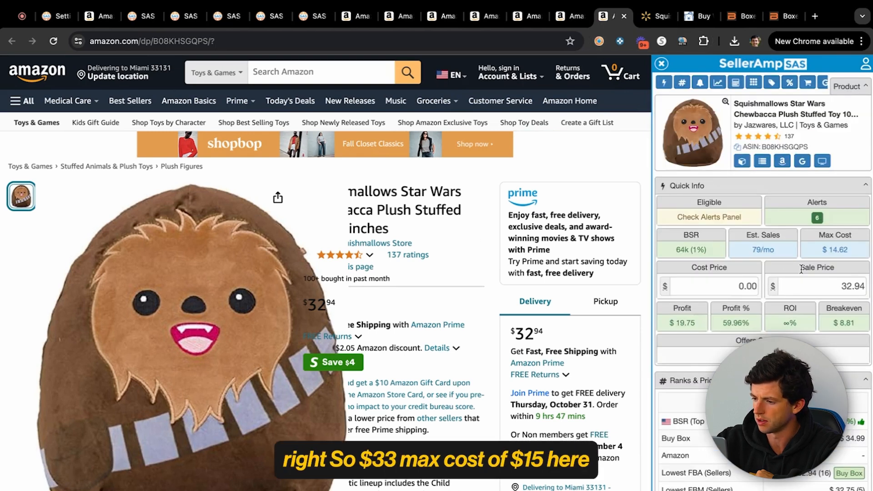
Search Google for the Chewbacca plush's title from SellerAmp, open its Disney Store product page and close the search results.
{"action": "left_click", "coordinate": [801, 162]}
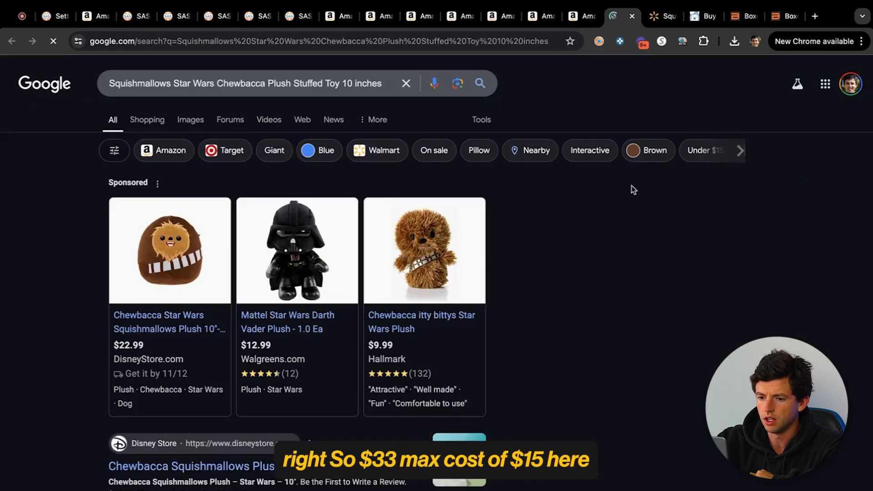
{"action": "scroll", "coordinate": [78, 326], "scroll_direction": "up", "scroll_amount": 5}
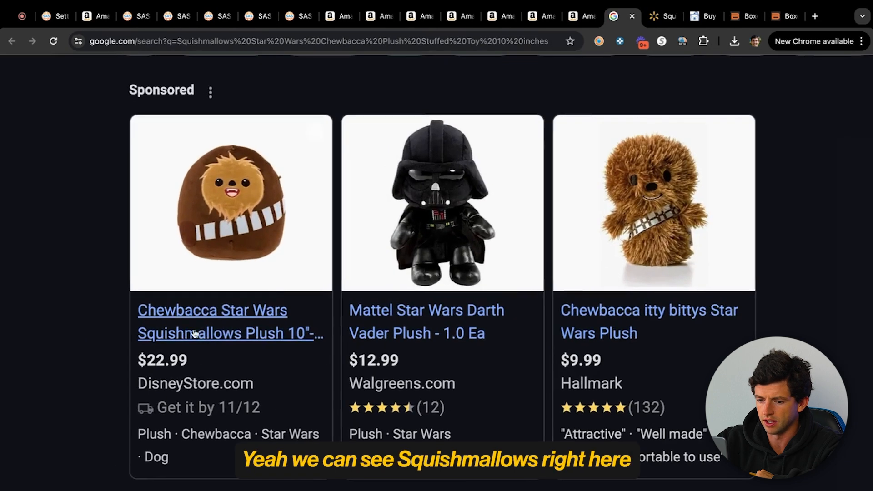
{"action": "mouse_move", "coordinate": [203, 334]}
{"action": "scroll", "coordinate": [182, 409], "scroll_direction": "down", "scroll_amount": 1}
{"action": "mouse_move", "coordinate": [225, 314]}
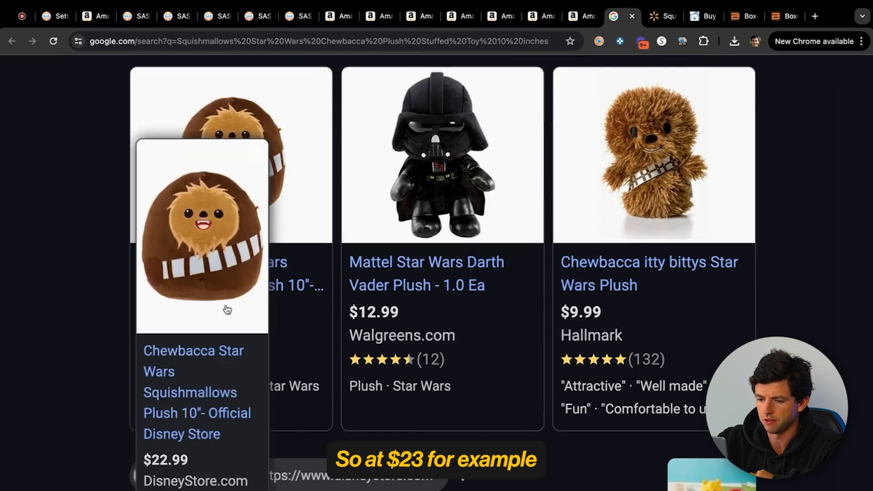
{"action": "left_click", "coordinate": [224, 356]}
{"action": "left_click", "coordinate": [602, 12]}
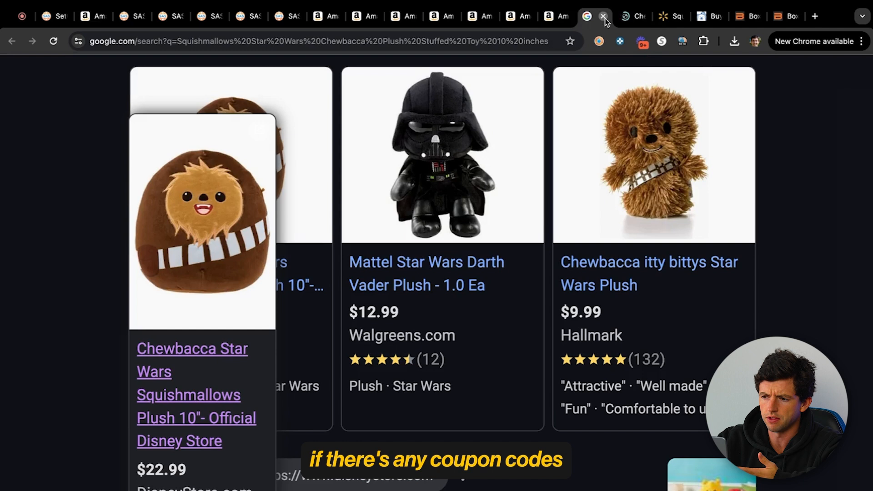
{"action": "left_click", "coordinate": [606, 17]}
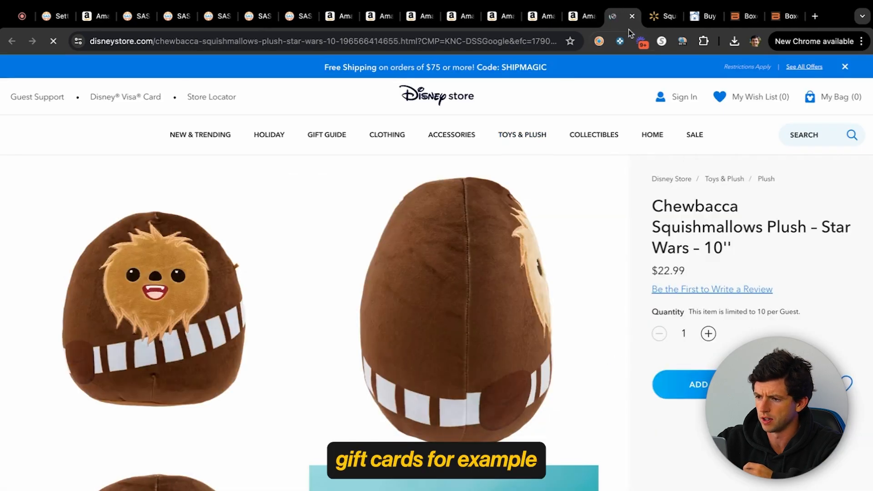
Set the cost price in SellerAmp to $22.99 for the Chewbacca listing on Amazon.
{"action": "left_click", "coordinate": [585, 16]}
{"action": "left_click", "coordinate": [714, 286]}
{"action": "type", "text": "2"}
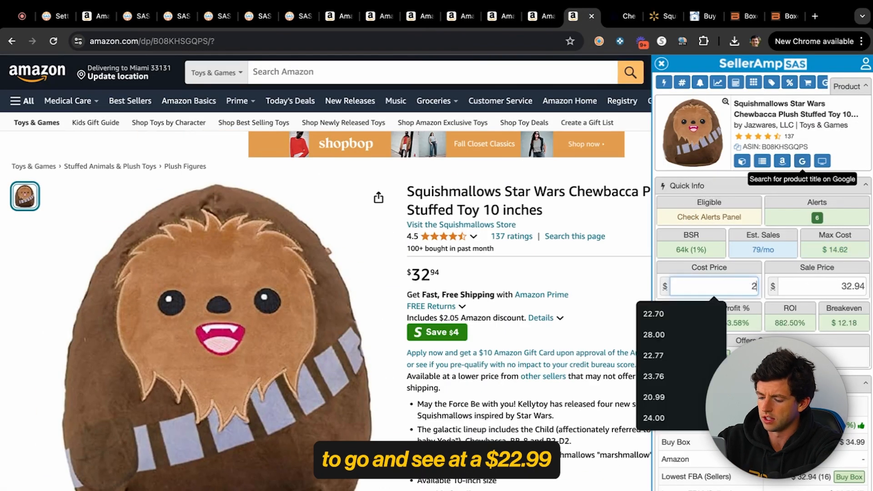
{"action": "type", "text": "2.99"}
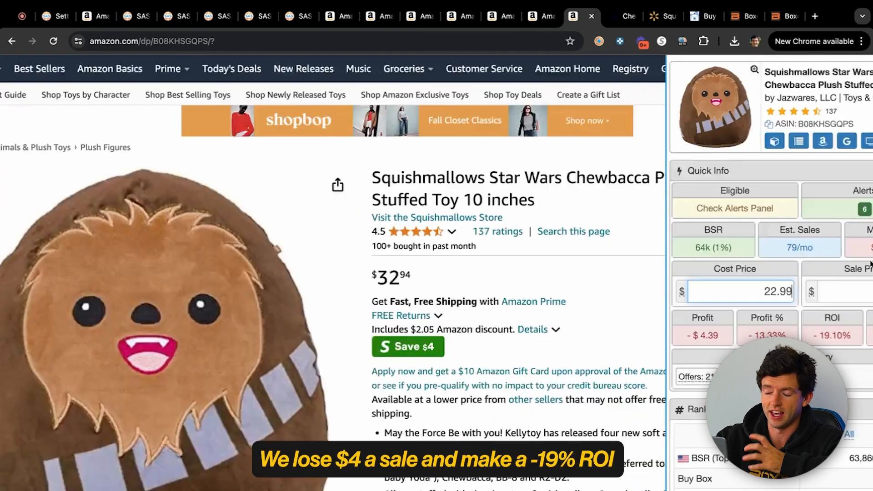
Show one year of Keepa price history for the Chewbacca plush and set its sale price to $60.00.
{"action": "scroll", "coordinate": [505, 266], "scroll_direction": "down", "scroll_amount": 10}
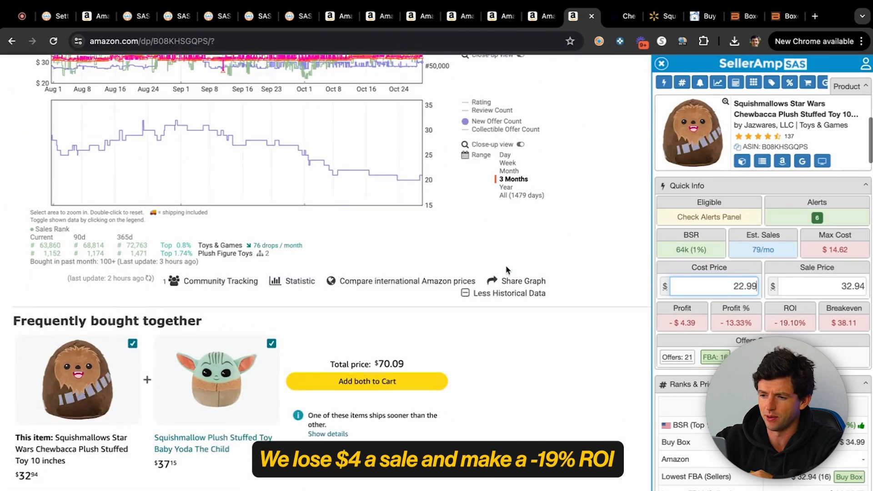
{"action": "left_click", "coordinate": [508, 319]}
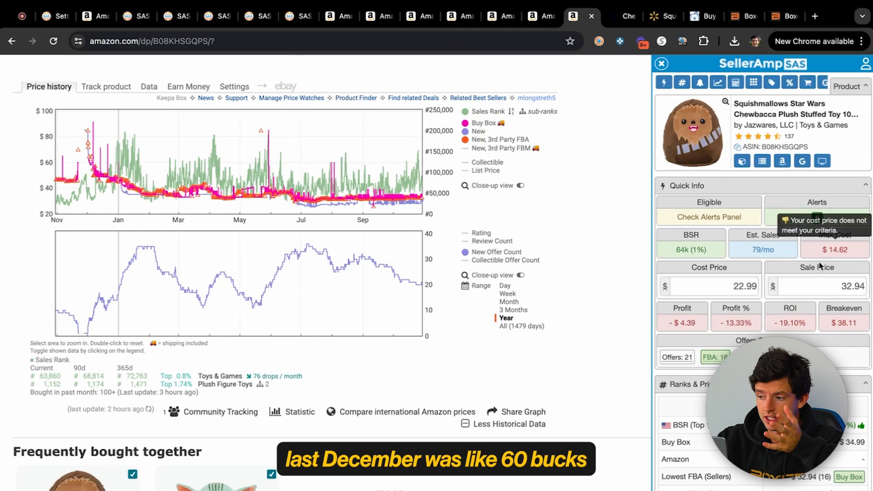
{"action": "left_click", "coordinate": [844, 279]}
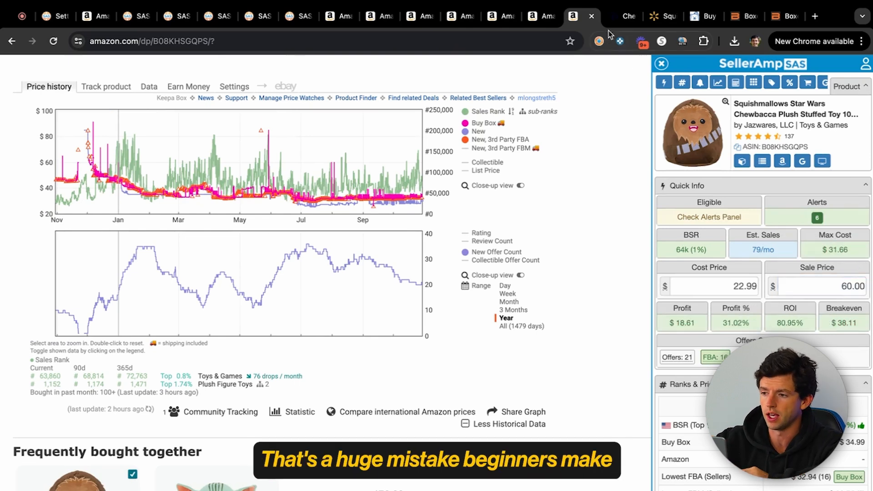
Close the Chewbacca pages, open SellerAmp on the Benny The Brown Bigfoot listing and show its full Keepa price history.
{"action": "left_click", "coordinate": [592, 20]}
{"action": "left_click", "coordinate": [592, 20]}
{"action": "left_click", "coordinate": [543, 21]}
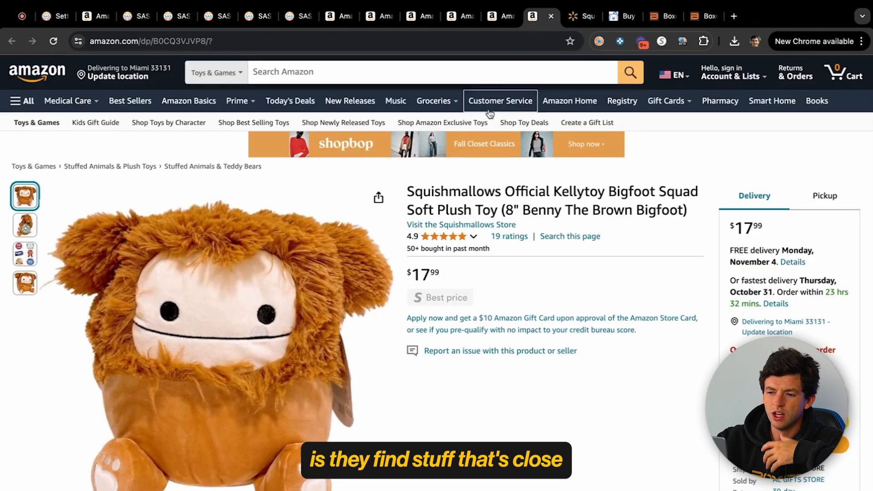
{"action": "left_click", "coordinate": [599, 42]}
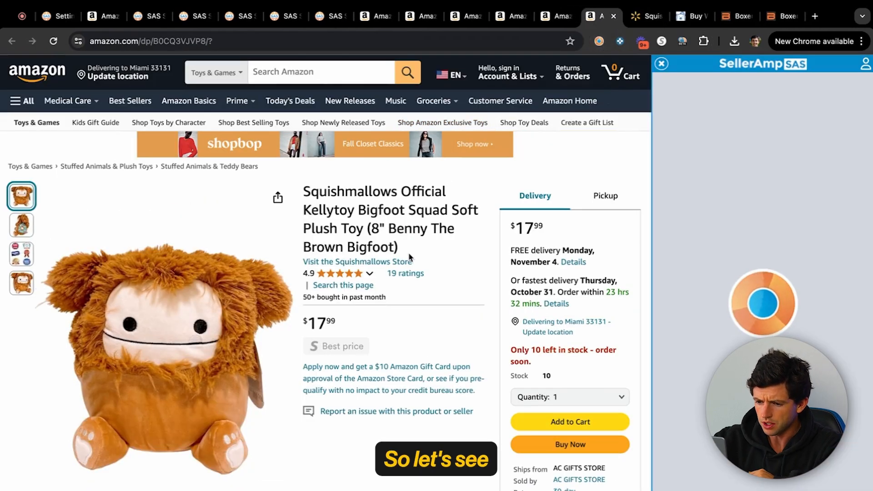
{"action": "scroll", "coordinate": [540, 253], "scroll_direction": "down", "scroll_amount": 10}
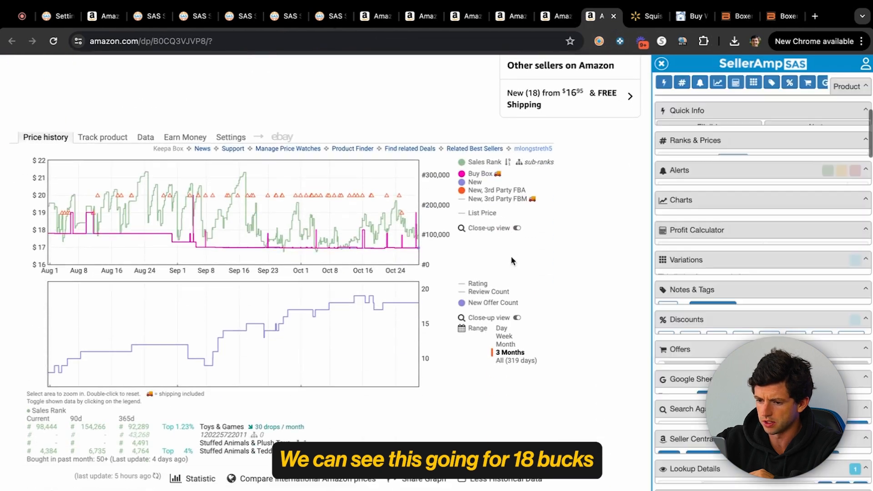
{"action": "left_click", "coordinate": [522, 361]}
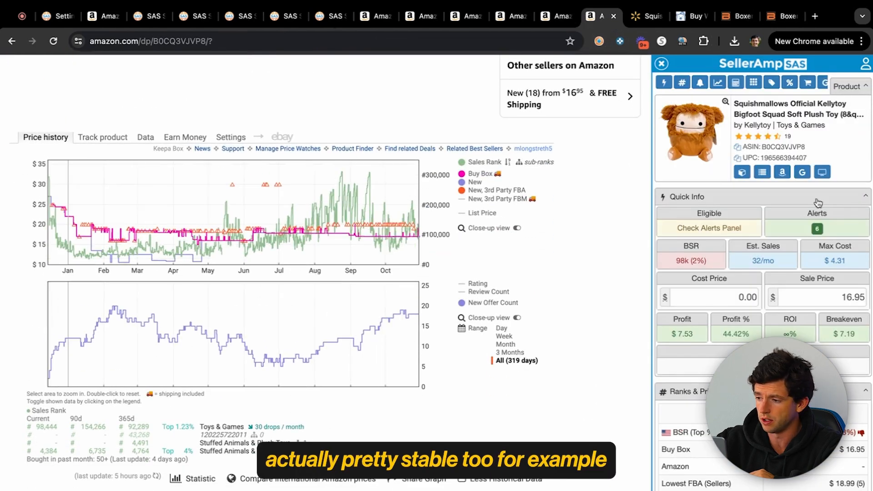
Search Google for the Bigfoot plush's title, open Five Below's Squishmallows Harvest Squad 7.5in page and close the search results.
{"action": "left_click", "coordinate": [804, 176]}
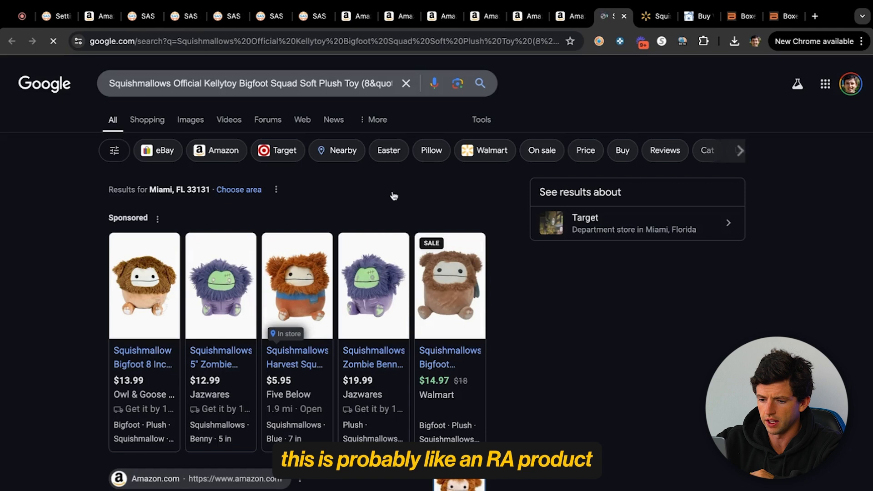
{"action": "left_click", "coordinate": [564, 18]}
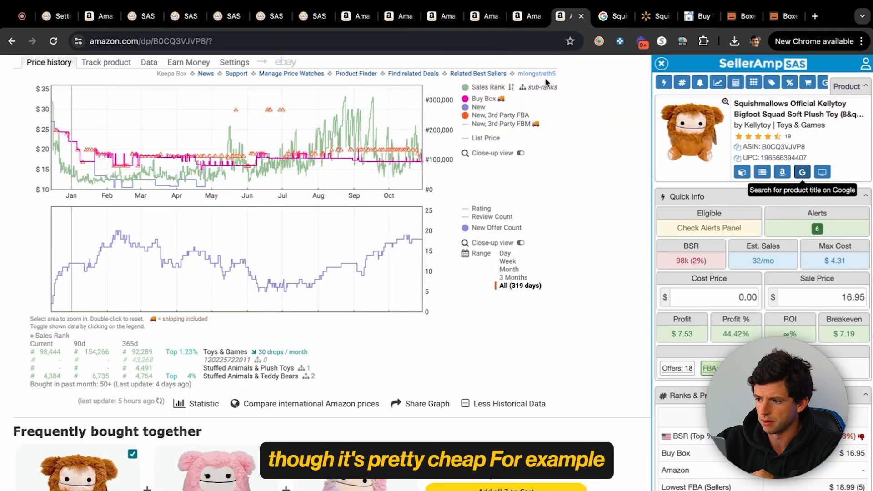
{"action": "left_click", "coordinate": [609, 16]}
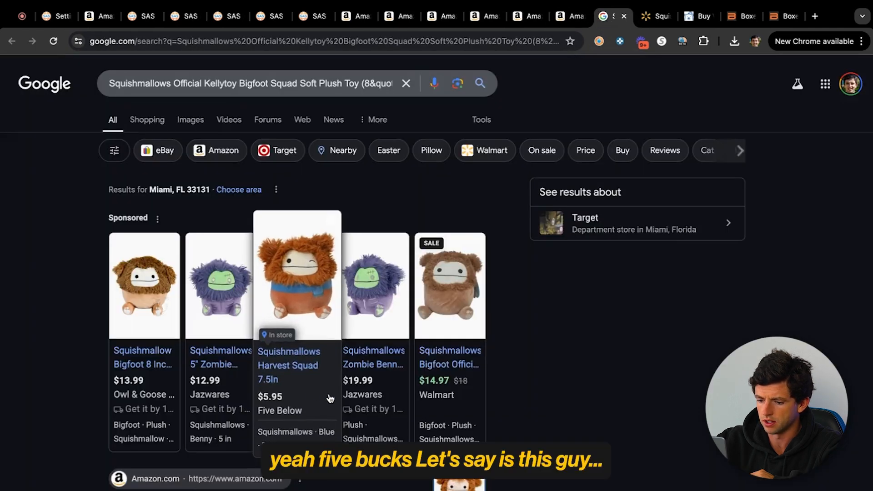
{"action": "scroll", "coordinate": [329, 393], "scroll_direction": "down", "scroll_amount": 3}
{"action": "scroll", "coordinate": [318, 345], "scroll_direction": "up", "scroll_amount": 2}
{"action": "left_click", "coordinate": [310, 282]}
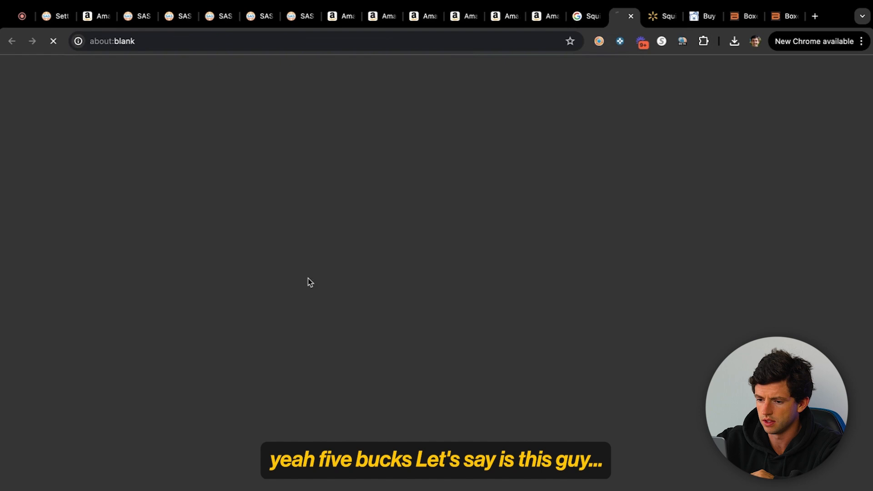
{"action": "left_click", "coordinate": [580, 20]}
{"action": "left_click", "coordinate": [591, 18]}
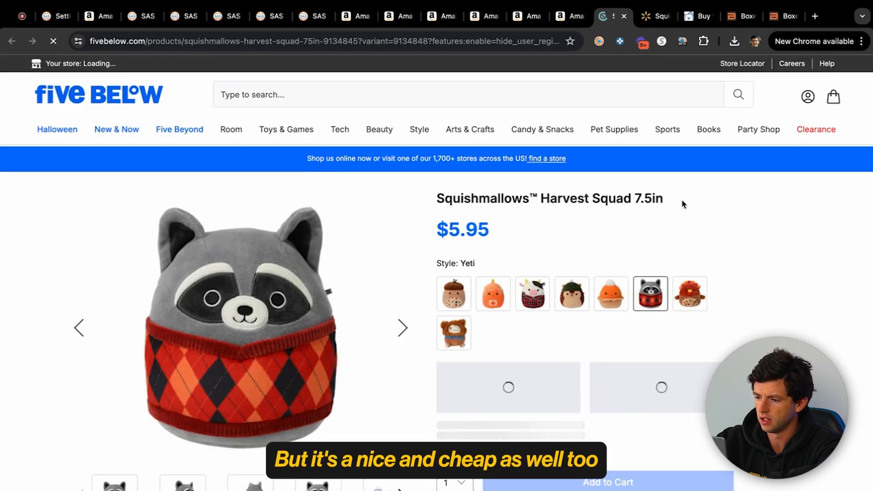
Copy the title "Squishmallows™ Harvest Squad 7.5in" from Five Below and search Amazon for it.
{"action": "left_click_drag", "start_coordinate": [444, 202], "coordinate": [438, 202]}
{"action": "key", "text": "ctrl+c"}
{"action": "left_click", "coordinate": [569, 21]}
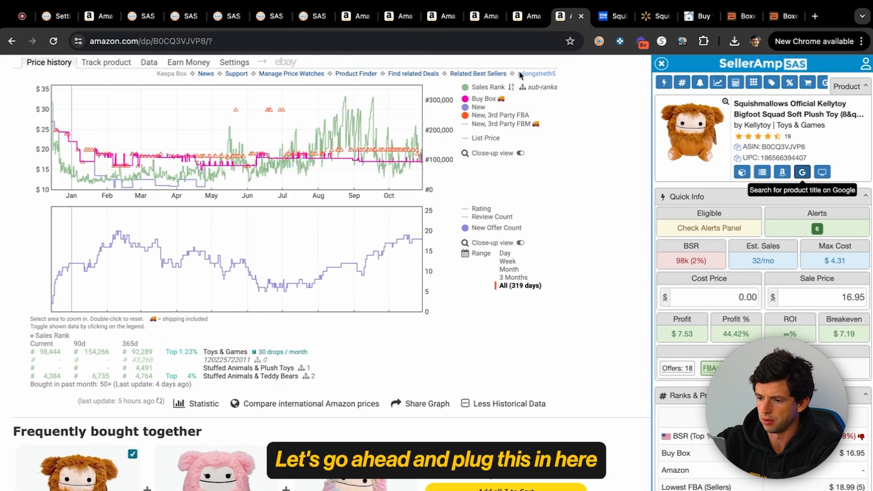
{"action": "left_click", "coordinate": [410, 72]}
{"action": "key", "text": "ctrl+v"}
{"action": "key", "text": "Return"}
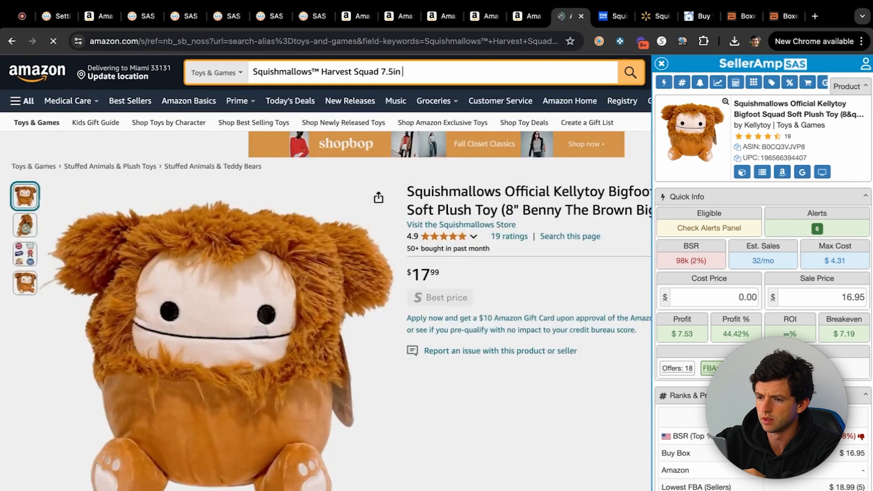
From the Amazon results, open the 7.5" Ulana The Turkey and 10-Inch Gobrianna the Turkey listings and switch to Gobrianna's page.
{"action": "scroll", "coordinate": [413, 263], "scroll_direction": "down", "scroll_amount": 8}
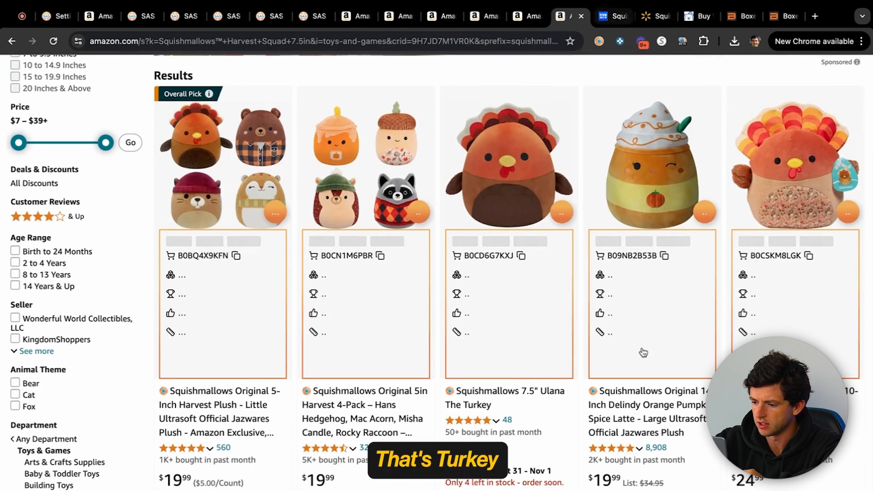
{"action": "scroll", "coordinate": [628, 355], "scroll_direction": "down", "scroll_amount": 2}
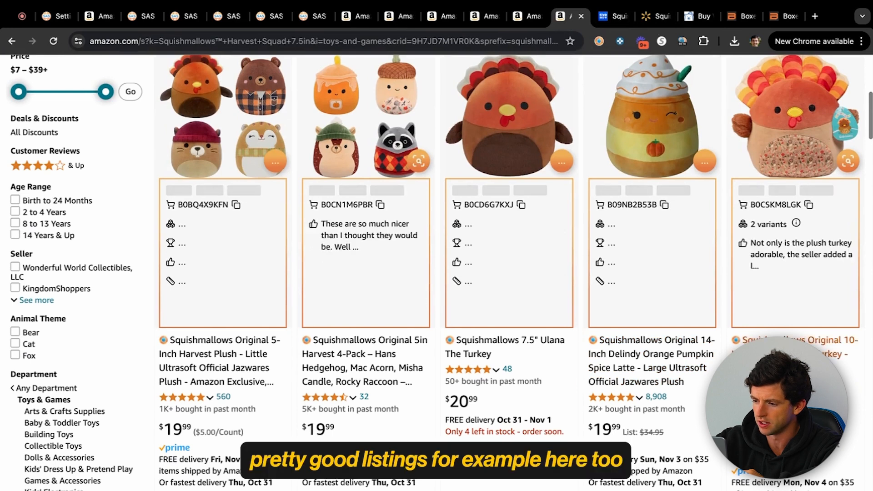
{"action": "right_click", "coordinate": [511, 339]}
{"action": "left_click", "coordinate": [532, 341]}
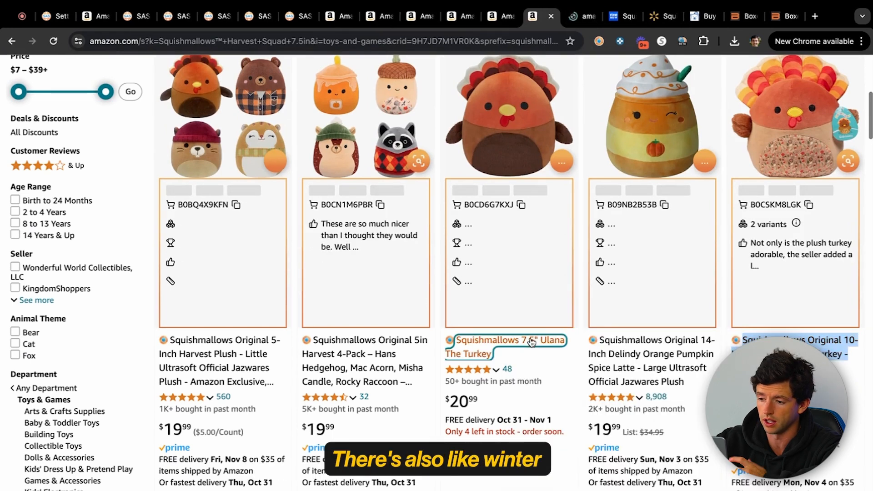
{"action": "left_click", "coordinate": [579, 17]}
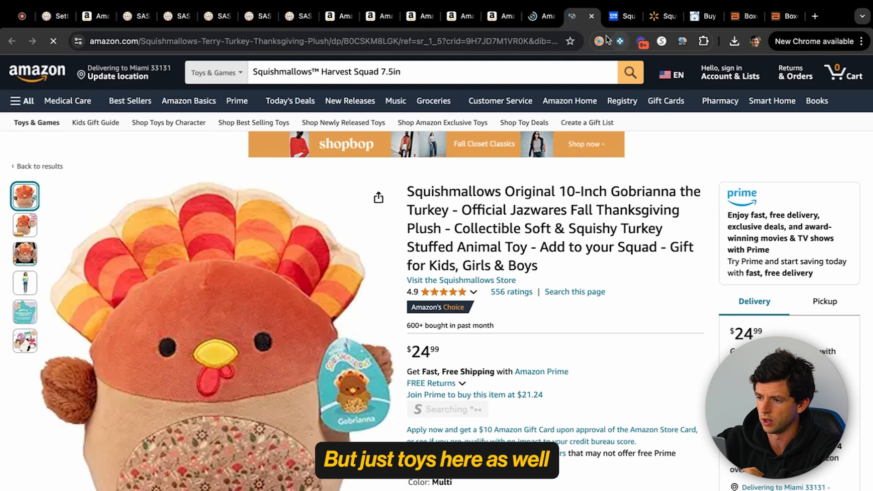
Open SellerAmp on the 10-Inch Gobrianna the Turkey listing and examine its Keepa price history chart.
{"action": "left_click", "coordinate": [595, 44]}
{"action": "left_click", "coordinate": [595, 44]}
{"action": "left_click", "coordinate": [596, 44]}
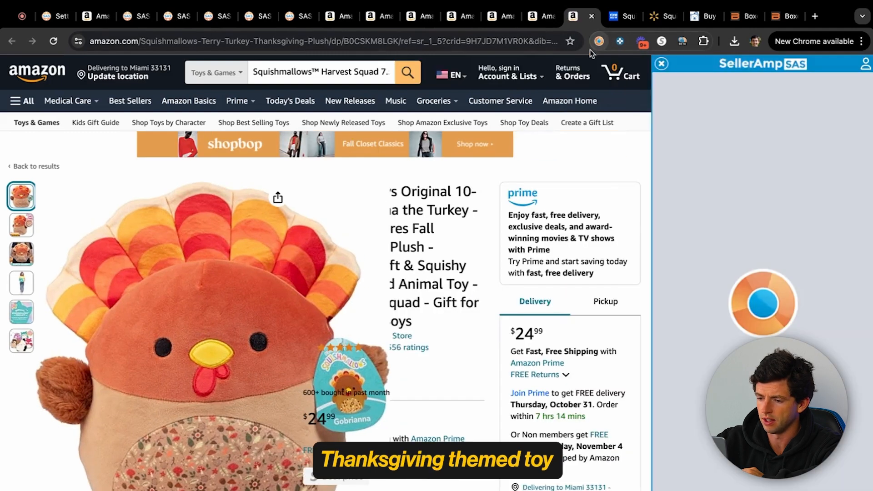
{"action": "scroll", "coordinate": [422, 189], "scroll_direction": "down", "scroll_amount": 1}
{"action": "scroll", "coordinate": [422, 189], "scroll_direction": "down", "scroll_amount": 10}
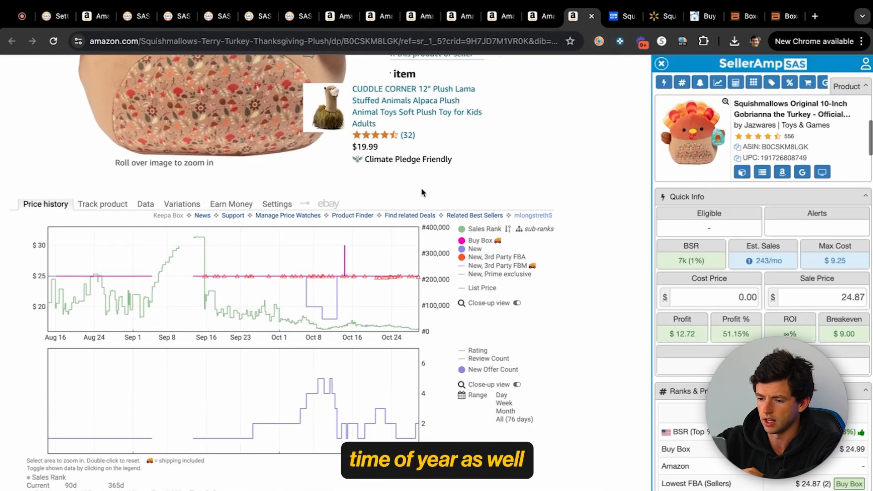
Search Google for the Gobrianna listing's title and open Walgreens' Squishmallows Gobrianna Turkey 5 Inch page.
{"action": "left_click", "coordinate": [803, 172]}
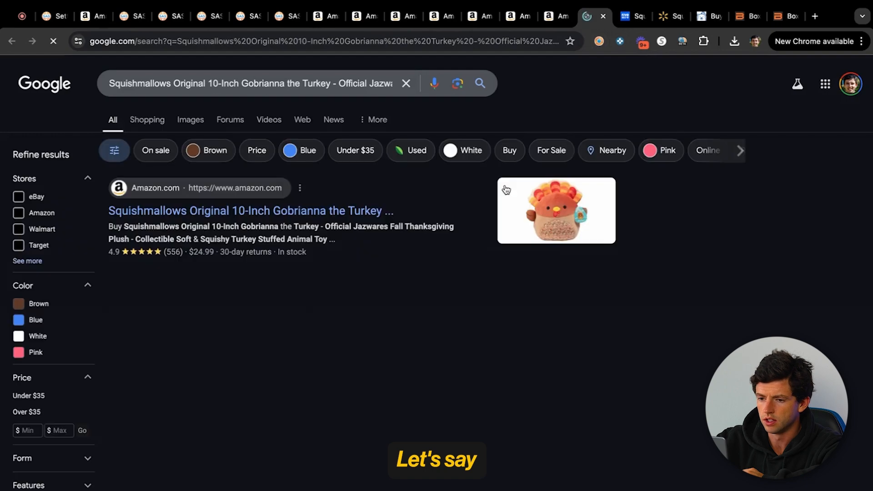
{"action": "scroll", "coordinate": [457, 205], "scroll_direction": "down", "scroll_amount": 3}
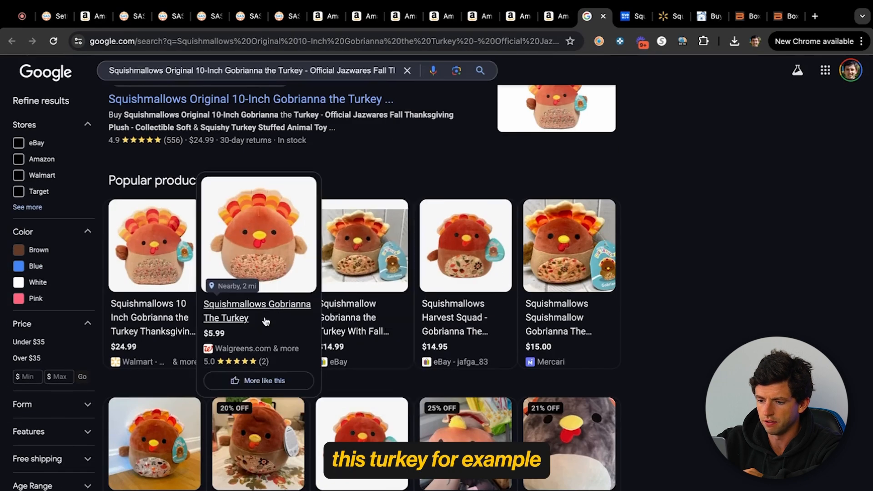
{"action": "left_click", "coordinate": [275, 314]}
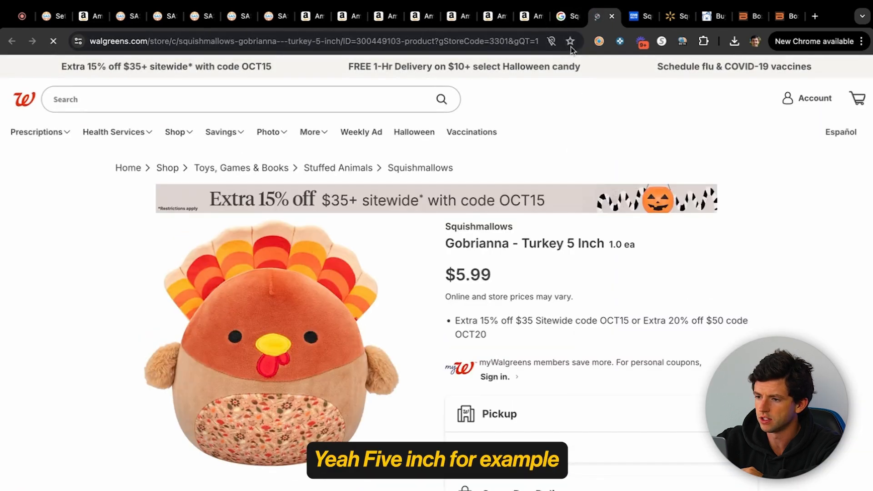
Copy the product title from Walgreens and search Amazon for "Squishmallows Gobrianna - Turkey 5 Inch1.0 ea".
{"action": "left_click", "coordinate": [536, 16]}
{"action": "scroll", "coordinate": [536, 129], "scroll_direction": "up", "scroll_amount": 15}
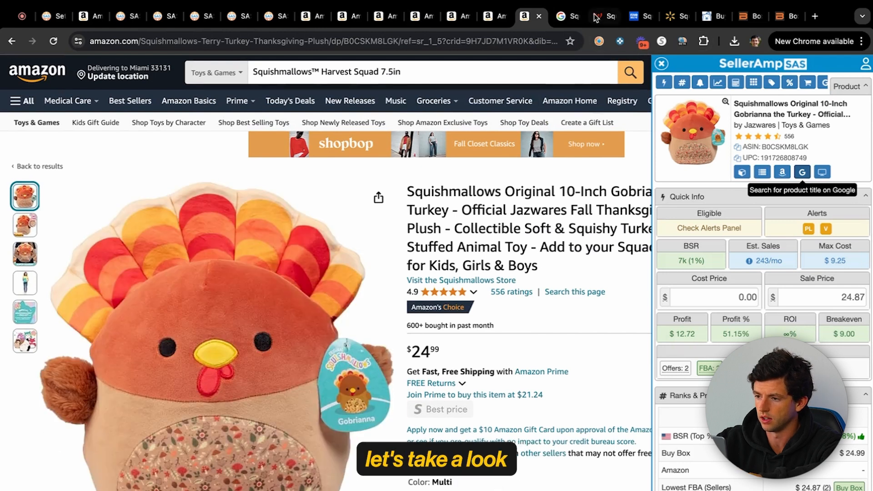
{"action": "left_click", "coordinate": [596, 18]}
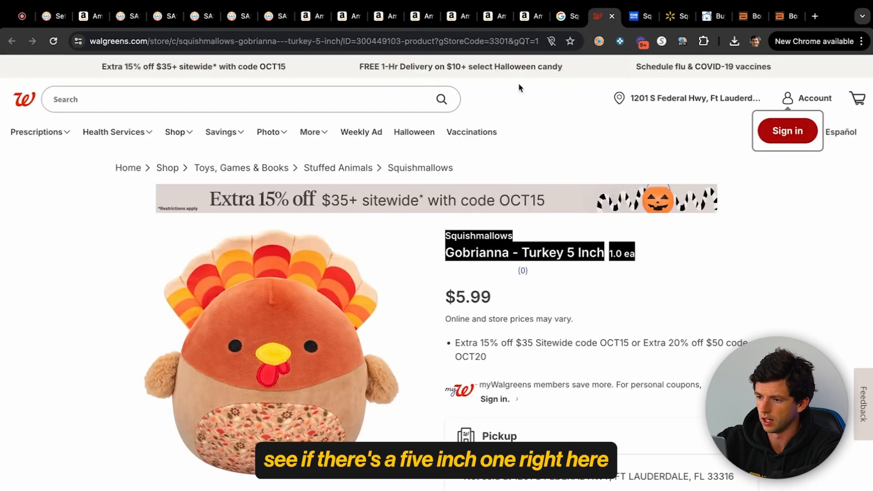
{"action": "left_click", "coordinate": [523, 18]}
{"action": "left_click", "coordinate": [409, 72]}
{"action": "key", "text": "ctrl+a"}
{"action": "type", "text": "Squishmallows Gobrianna - Turkey 5 Inch1.0 ea"}
{"action": "key", "text": "Return"}
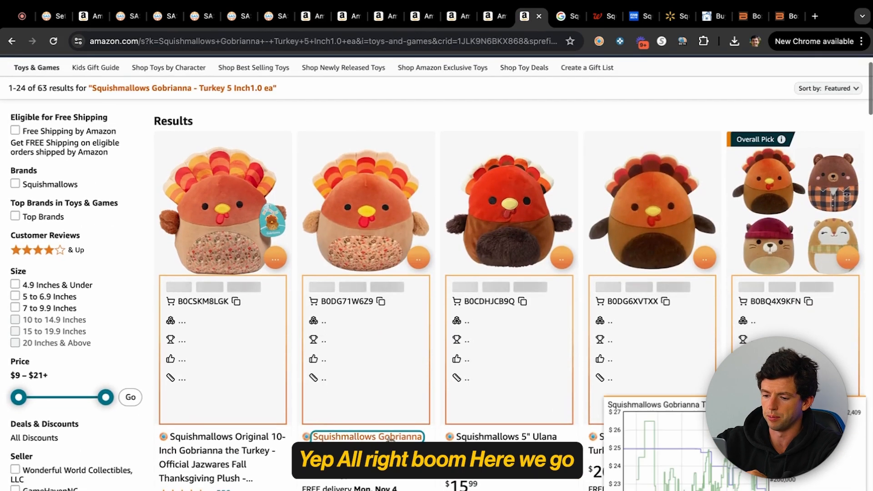
Open Amazon's Gobrianna The Turkey 8 Inch Plush listing, compare it with the Walgreens page and place the two pages side by side in order.
{"action": "left_click", "coordinate": [364, 435]}
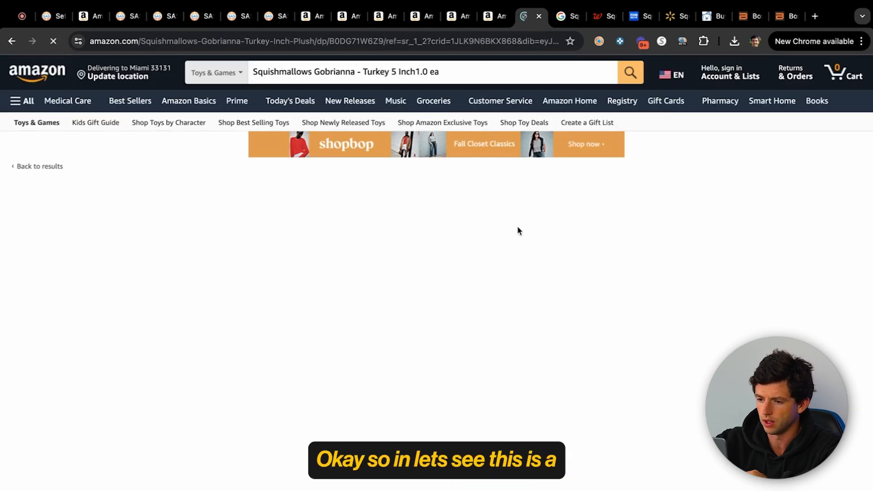
{"action": "left_click", "coordinate": [593, 17]}
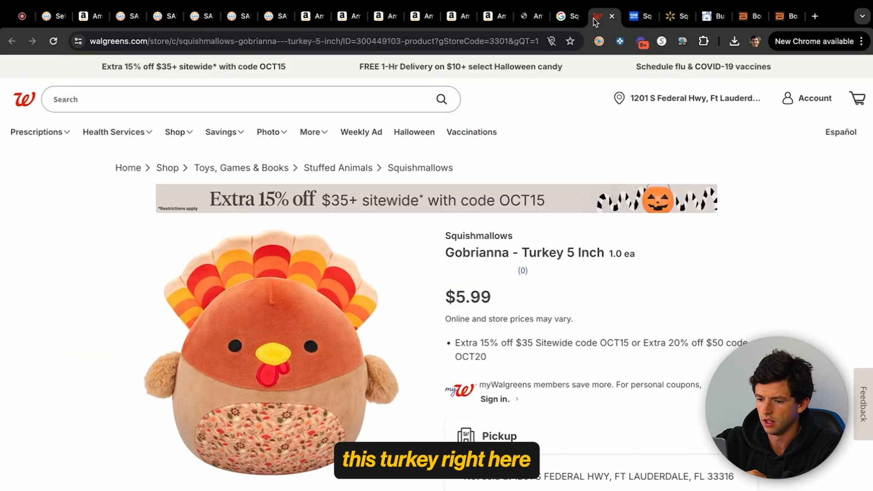
{"action": "left_click", "coordinate": [526, 19]}
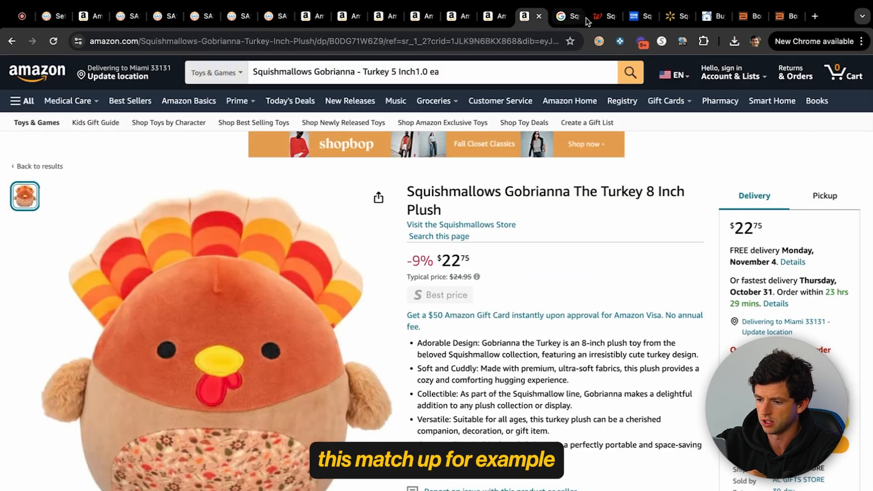
{"action": "left_click_drag", "start_coordinate": [593, 19], "coordinate": [569, 17]}
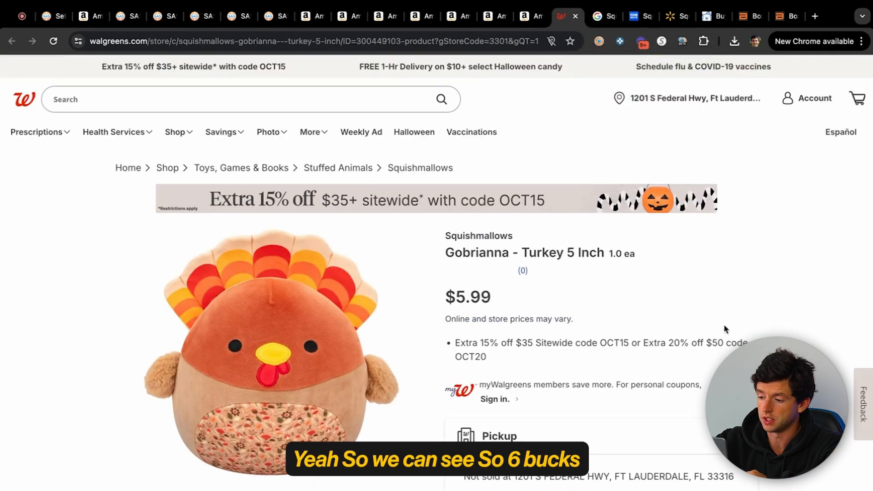
Highlight the extra 20% off $50 offer with code OCT20 on the Walgreens page.
{"action": "scroll", "coordinate": [724, 324], "scroll_direction": "up", "scroll_amount": 5}
{"action": "left_click_drag", "start_coordinate": [646, 409], "coordinate": [488, 361]}
{"action": "scroll", "coordinate": [487, 362], "scroll_direction": "down", "scroll_amount": 5}
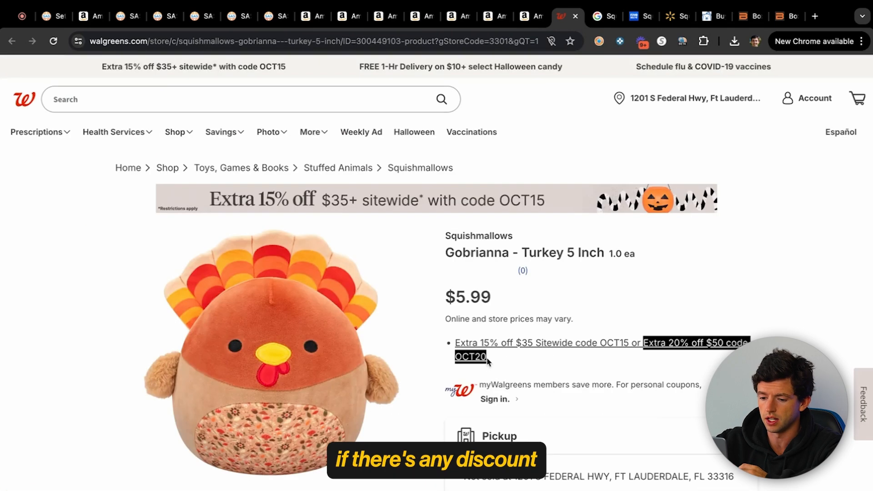
Open SellerAmp on the 8-inch Gobrianna listing and check the product's size against the Walgreens page.
{"action": "left_click", "coordinate": [529, 18]}
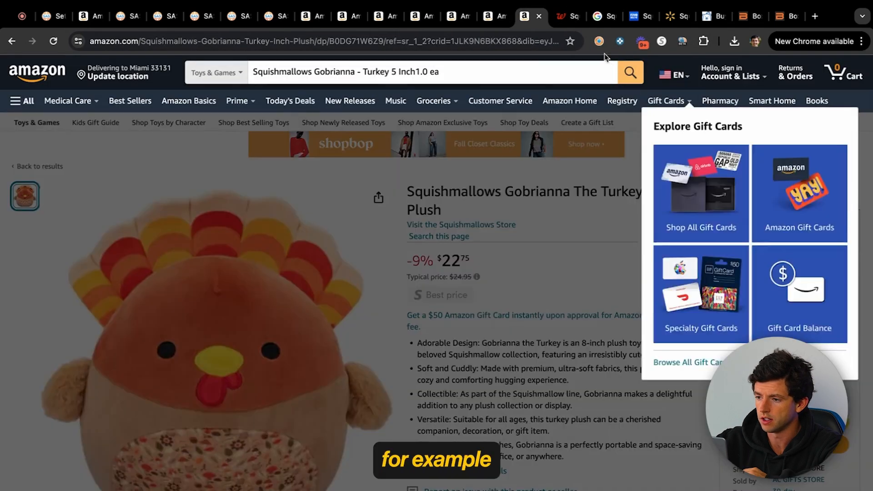
{"action": "left_click", "coordinate": [600, 42]}
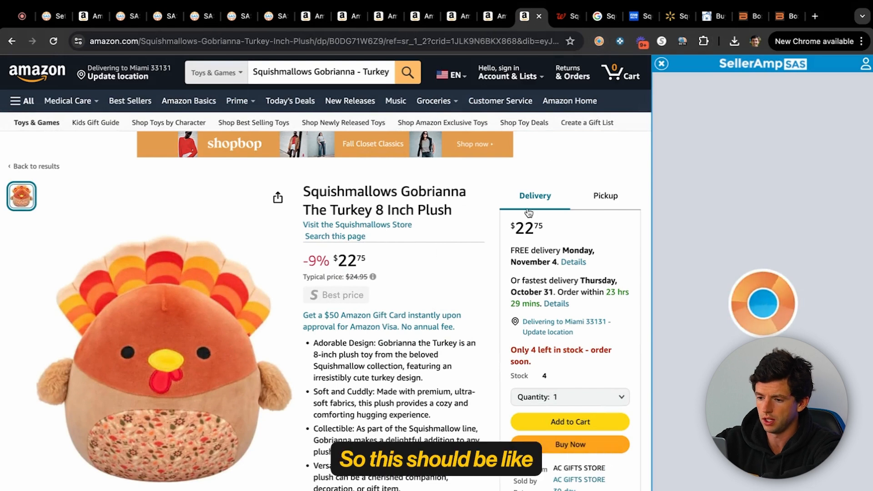
{"action": "left_click", "coordinate": [564, 18]}
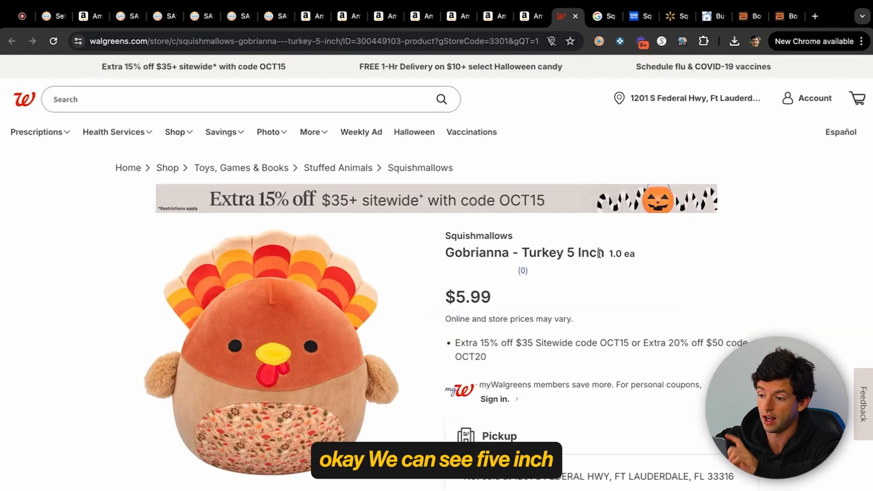
{"action": "left_click", "coordinate": [527, 17]}
Repeat the Amazon search for the Walgreens title and look through the results for a 5-inch Gobrianna plush.
{"action": "left_click", "coordinate": [637, 73]}
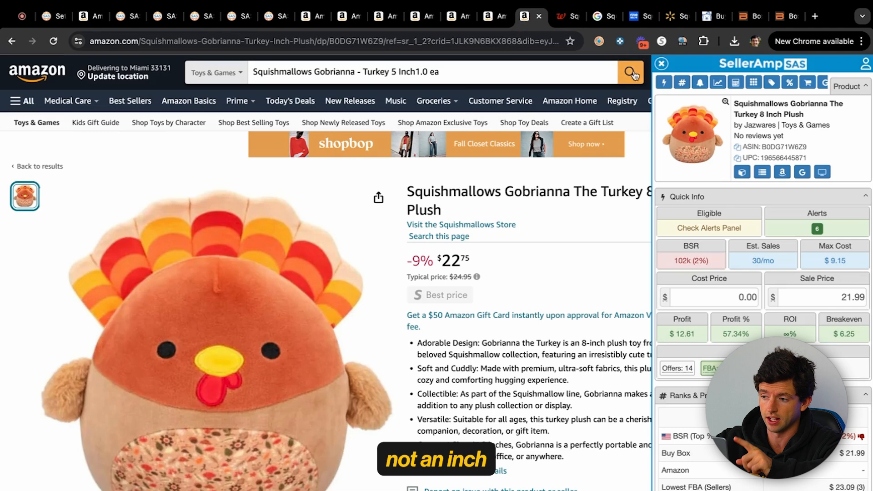
{"action": "scroll", "coordinate": [530, 304], "scroll_direction": "down", "scroll_amount": 10}
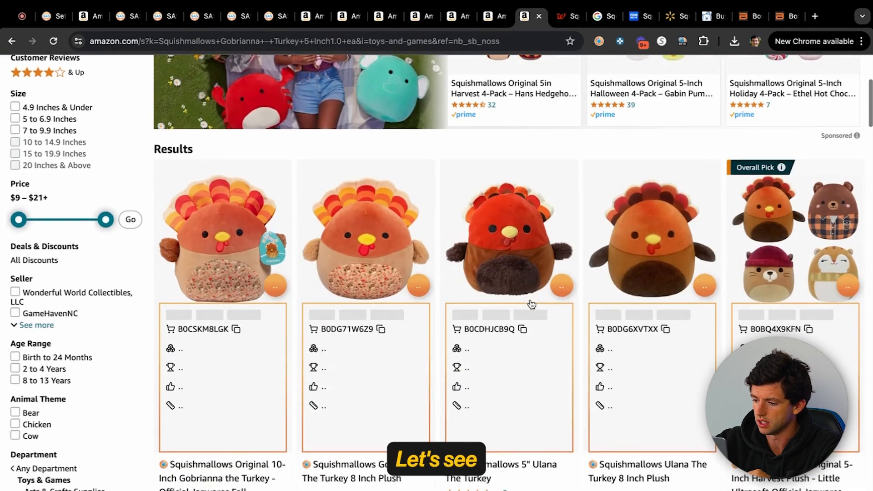
{"action": "scroll", "coordinate": [531, 303], "scroll_direction": "down", "scroll_amount": 6}
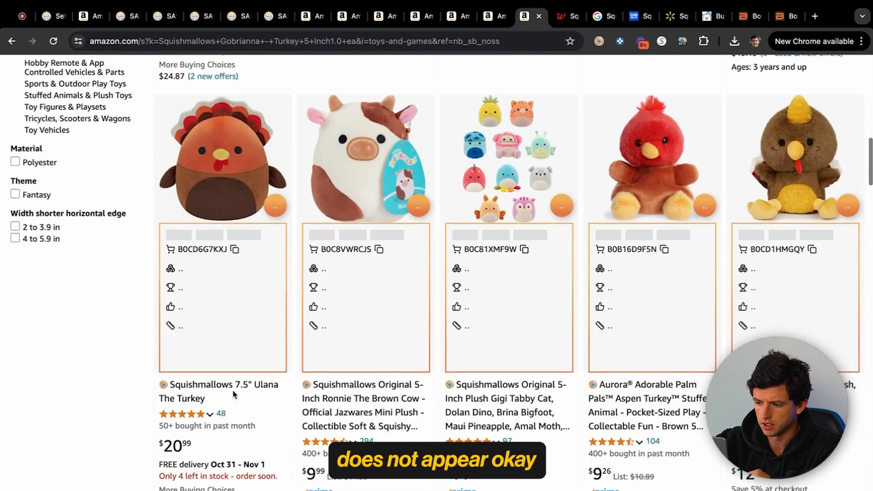
Close the Amazon turkey search results, the Walgreens page and the 7.5" Ulana The Turkey listing.
{"action": "left_click", "coordinate": [539, 17]}
{"action": "left_click", "coordinate": [539, 17]}
{"action": "left_click", "coordinate": [495, 17]}
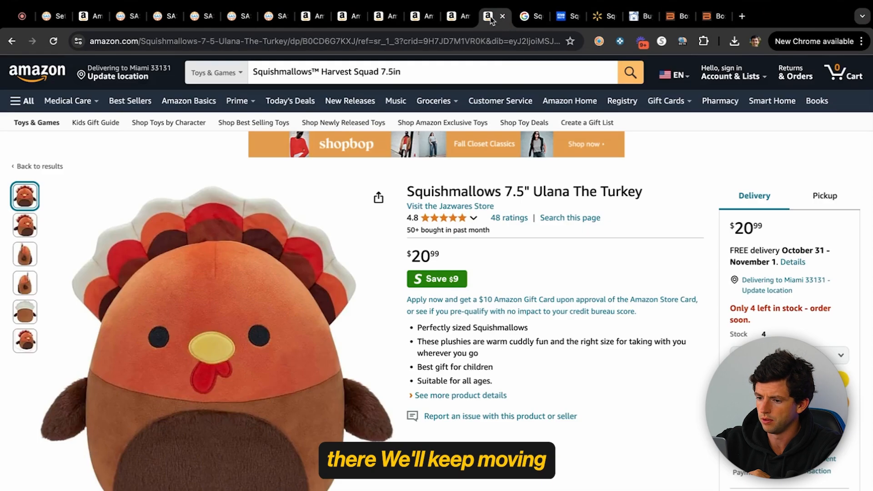
{"action": "left_click", "coordinate": [599, 41]}
{"action": "left_click", "coordinate": [551, 17]}
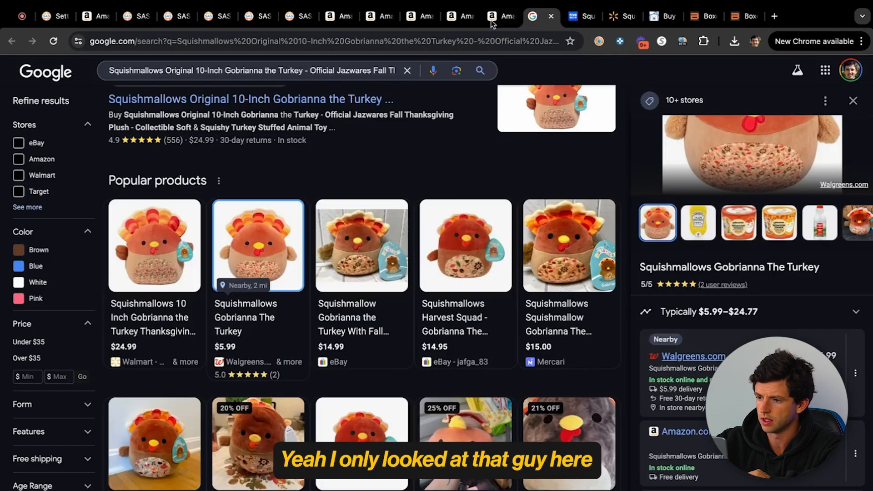
Open SellerAmp on the 8 Inch Eden The Purple Bigfoot listing and view its full Keepa price history.
{"action": "left_click", "coordinate": [470, 18]}
{"action": "left_click", "coordinate": [498, 18]}
{"action": "left_click", "coordinate": [598, 41]}
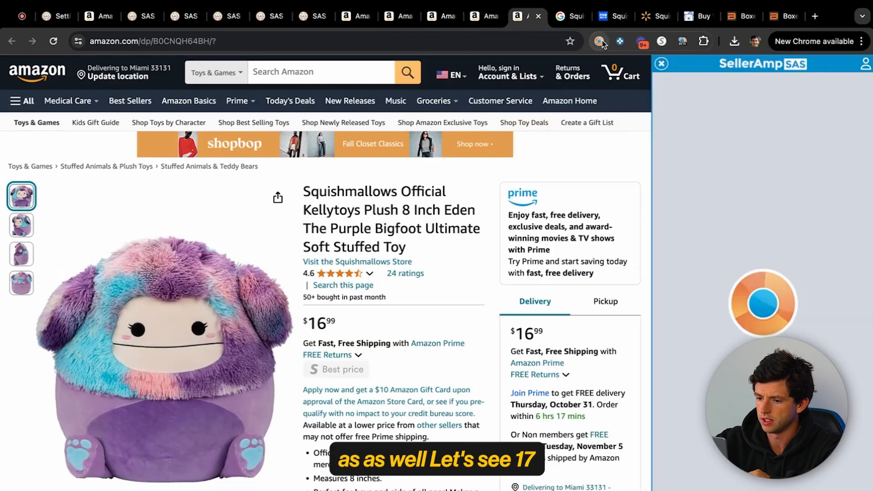
{"action": "scroll", "coordinate": [463, 175], "scroll_direction": "down", "scroll_amount": 5}
{"action": "scroll", "coordinate": [463, 175], "scroll_direction": "down", "scroll_amount": 7}
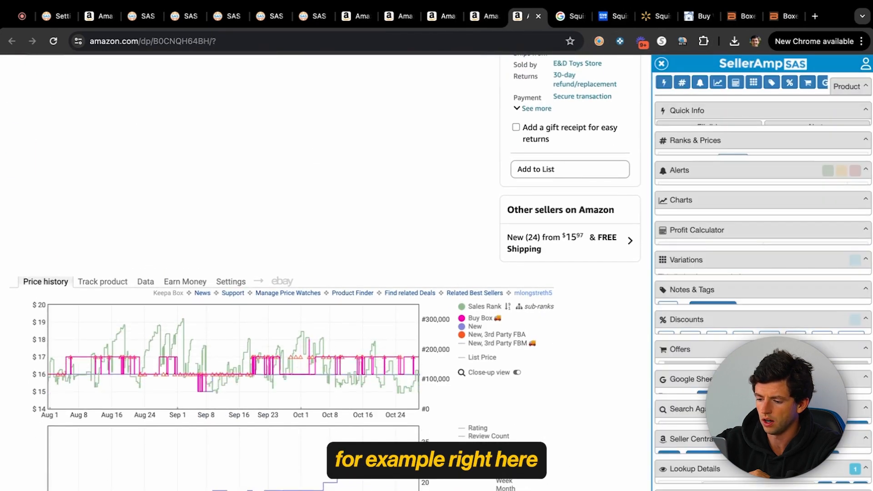
{"action": "scroll", "coordinate": [387, 318], "scroll_direction": "down", "scroll_amount": 2}
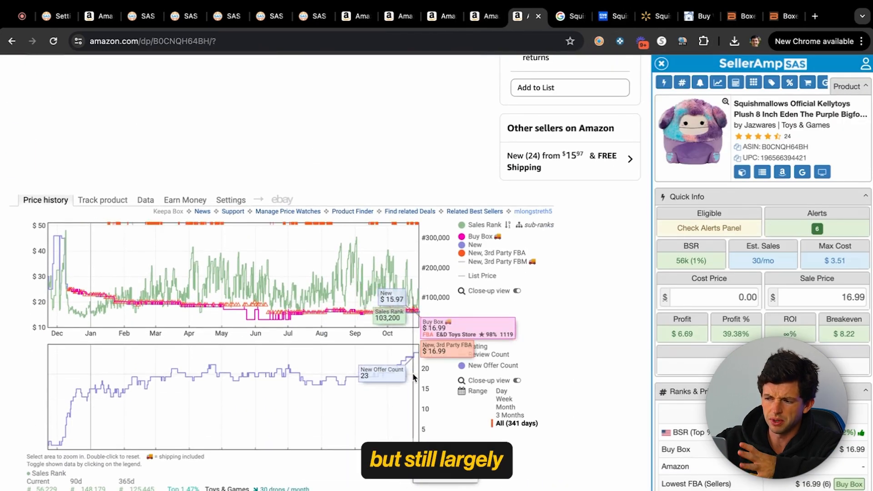
Search Google for the Eden plush's title, browse the retailer offers, and close the results and the Eden listing.
{"action": "left_click", "coordinate": [803, 174]}
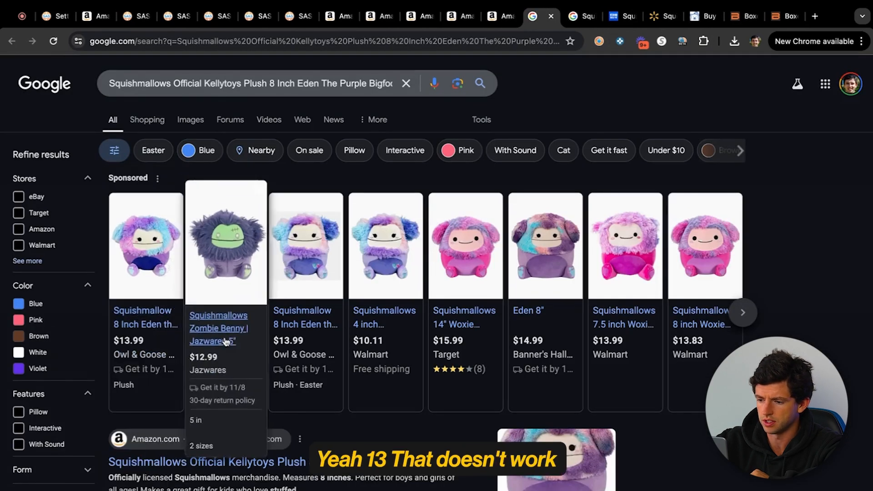
{"action": "scroll", "coordinate": [177, 346], "scroll_direction": "down", "scroll_amount": 7}
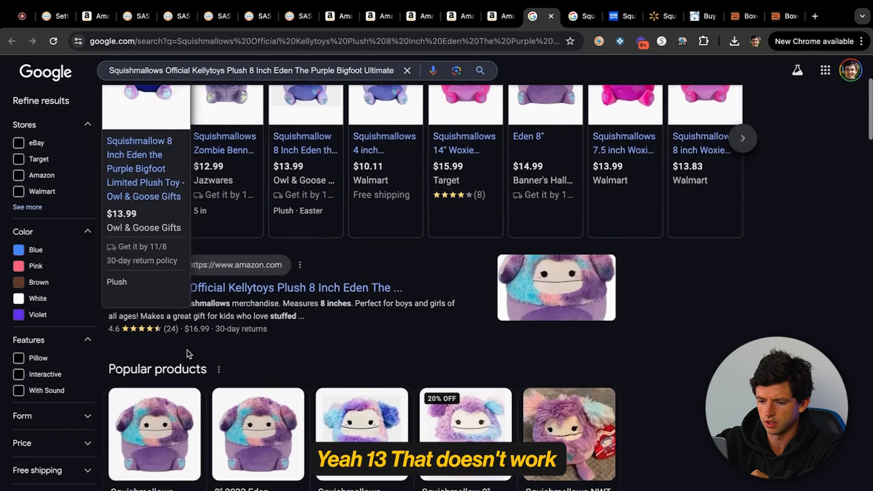
{"action": "left_click", "coordinate": [554, 16]}
{"action": "left_click", "coordinate": [554, 16]}
{"action": "left_click", "coordinate": [516, 17]}
{"action": "left_click", "coordinate": [510, 16]}
Open SellerAmp on the Pokemon Charmander 18-Inch Plush listing and examine its Keepa price chart.
{"action": "left_click", "coordinate": [459, 19]}
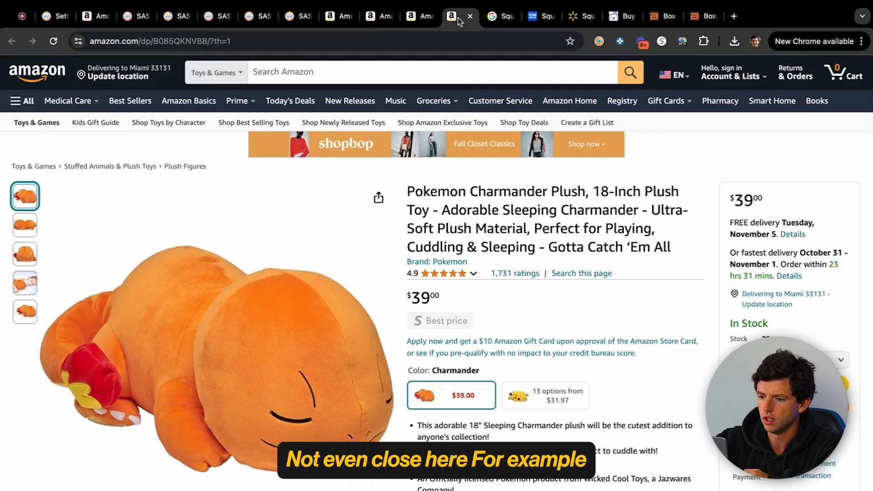
{"action": "scroll", "coordinate": [421, 181], "scroll_direction": "down", "scroll_amount": 10}
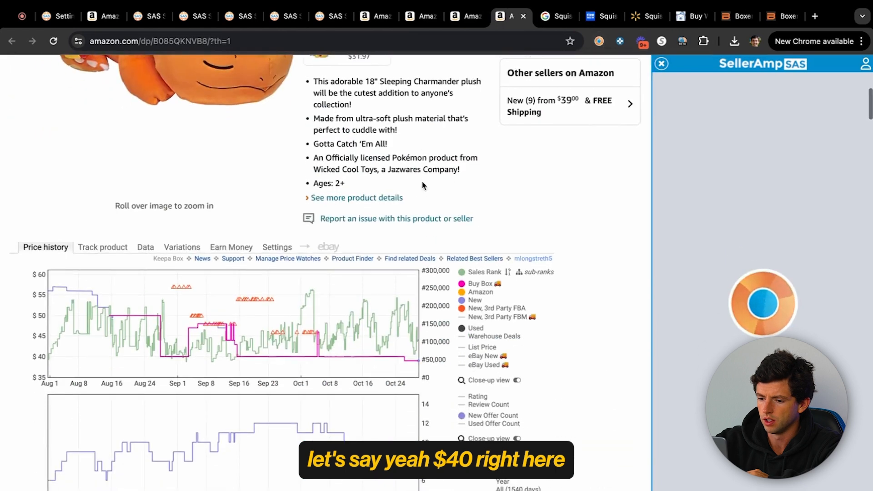
{"action": "scroll", "coordinate": [426, 226], "scroll_direction": "up", "scroll_amount": 10}
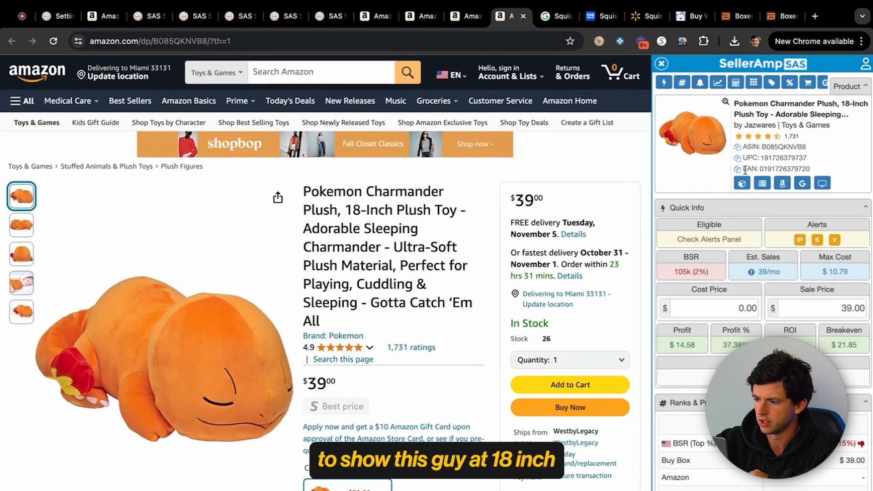
Search Google for the Charmander plush's title, compare retailer prices, and close the results and the Charmander listing.
{"action": "left_click", "coordinate": [800, 183]}
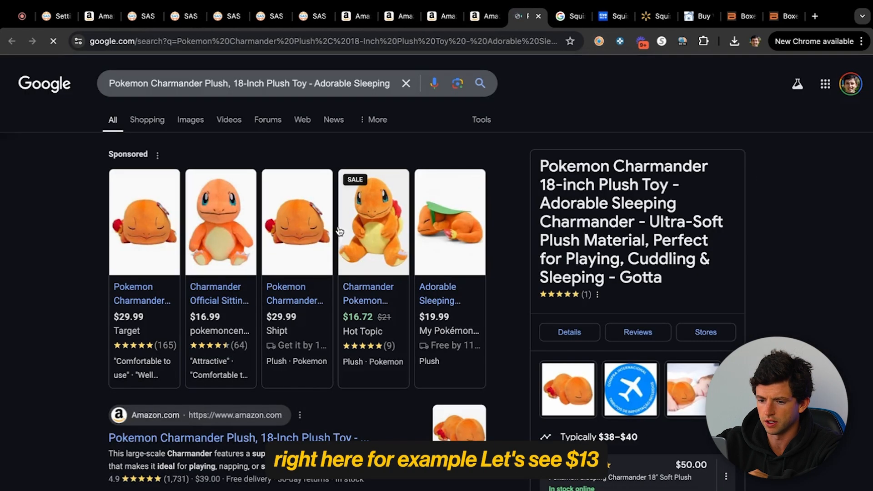
{"action": "scroll", "coordinate": [298, 319], "scroll_direction": "down", "scroll_amount": 12}
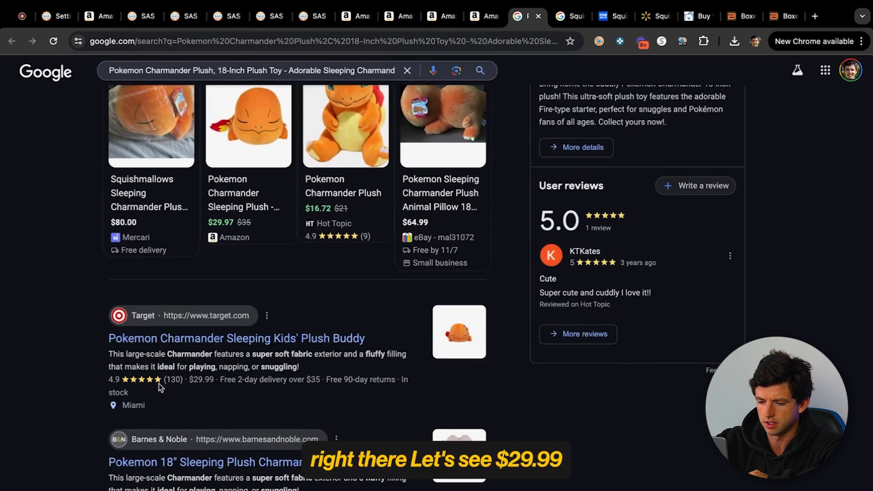
{"action": "scroll", "coordinate": [159, 383], "scroll_direction": "down", "scroll_amount": 3}
{"action": "scroll", "coordinate": [118, 375], "scroll_direction": "up", "scroll_amount": 15}
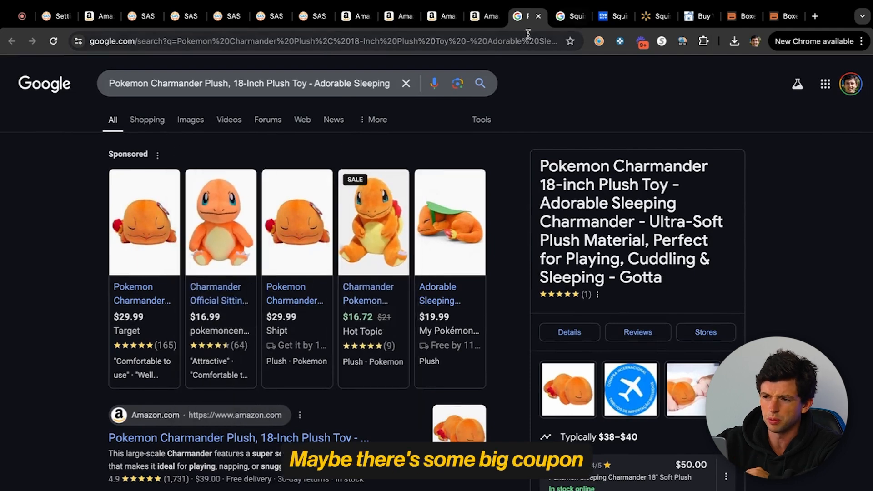
{"action": "left_click", "coordinate": [538, 16]}
{"action": "left_click", "coordinate": [497, 16]}
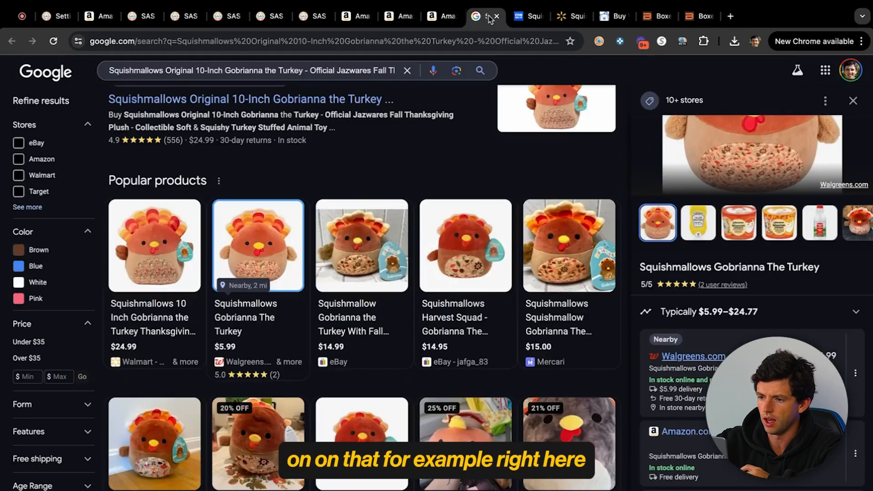
Review the JLL logistics storefront in SellerAmp and switch to the Co-branded limited edition toy store's lookup.
{"action": "left_click", "coordinate": [333, 19]}
{"action": "scroll", "coordinate": [357, 200], "scroll_direction": "up", "scroll_amount": 15}
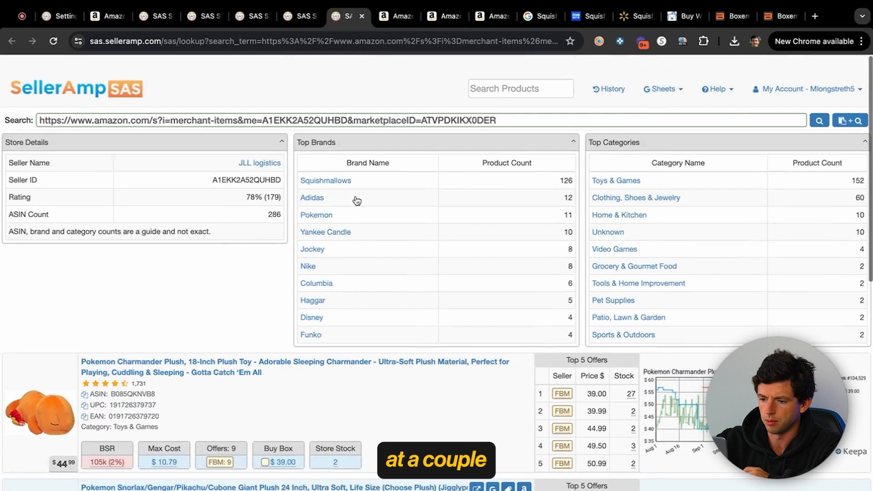
{"action": "left_click", "coordinate": [299, 21]}
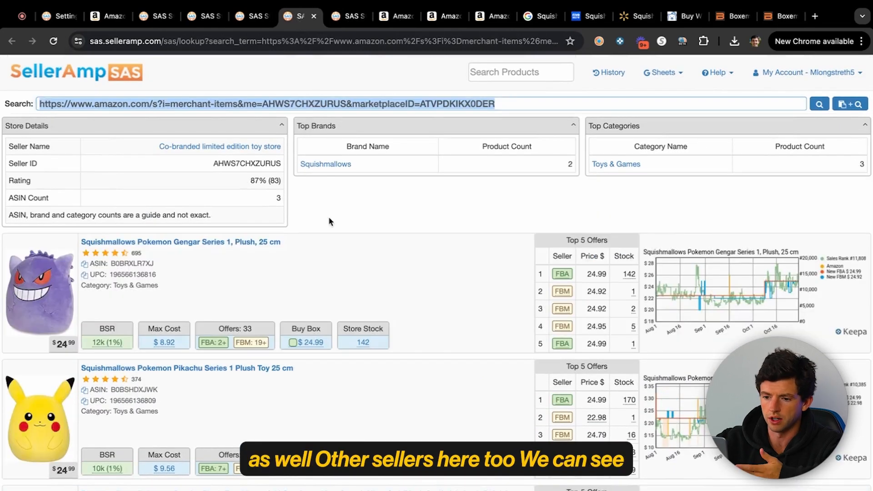
Review the storefront's Squishmallows products and open the Amazon listings of the Pikachu and Snorlax plush toys.
{"action": "scroll", "coordinate": [329, 222], "scroll_direction": "down", "scroll_amount": 3}
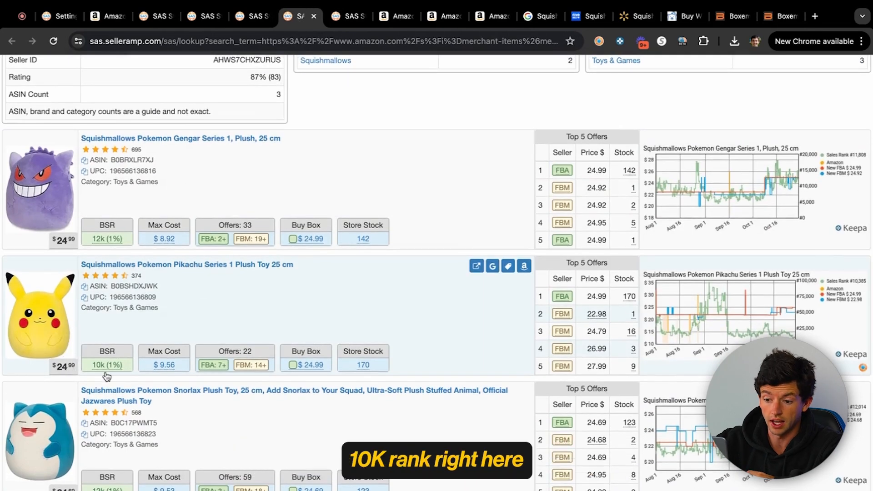
{"action": "left_click", "coordinate": [526, 267]}
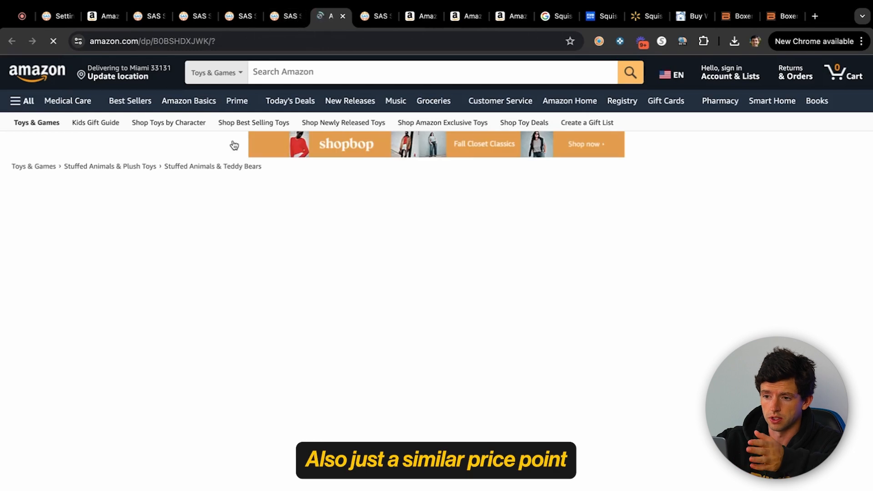
{"action": "left_click", "coordinate": [288, 17]}
{"action": "scroll", "coordinate": [10, 170], "scroll_direction": "up", "scroll_amount": 5}
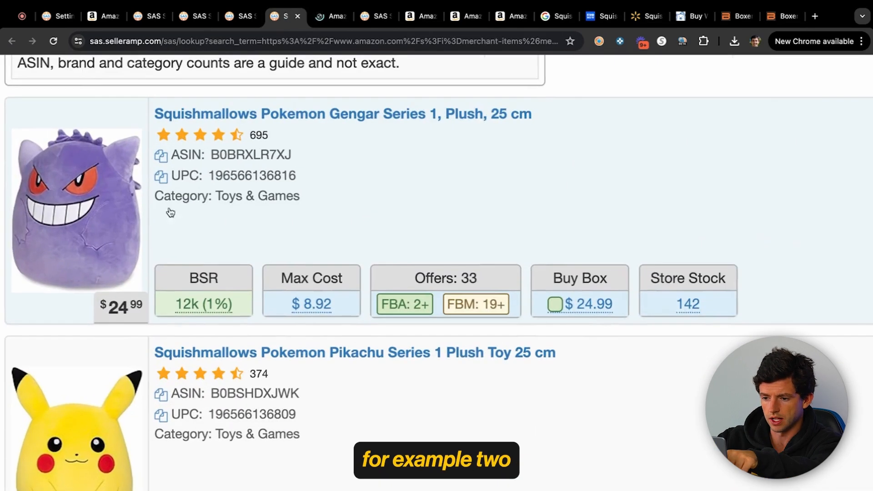
{"action": "scroll", "coordinate": [199, 296], "scroll_direction": "down", "scroll_amount": 2}
{"action": "scroll", "coordinate": [210, 340], "scroll_direction": "down", "scroll_amount": 5}
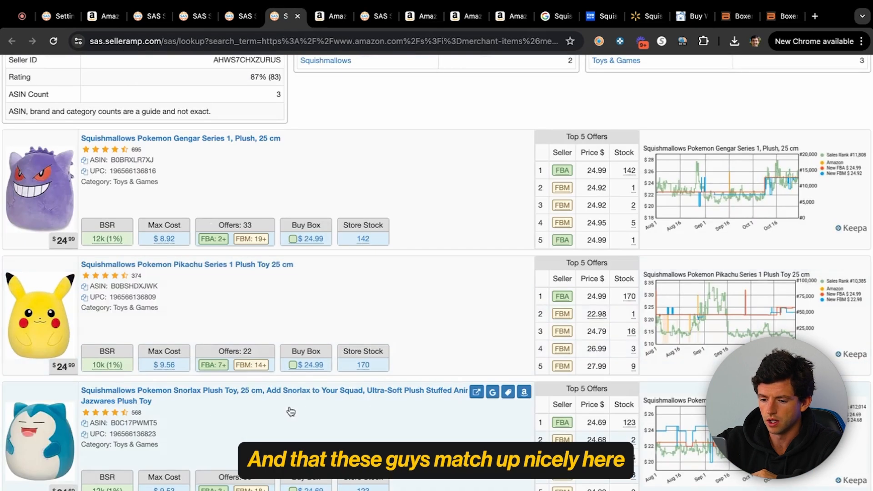
{"action": "left_click", "coordinate": [524, 393]}
Open SellerAmp on the Squishmallows Pokemon Pikachu listing and search Google for its product title.
{"action": "left_click", "coordinate": [356, 19]}
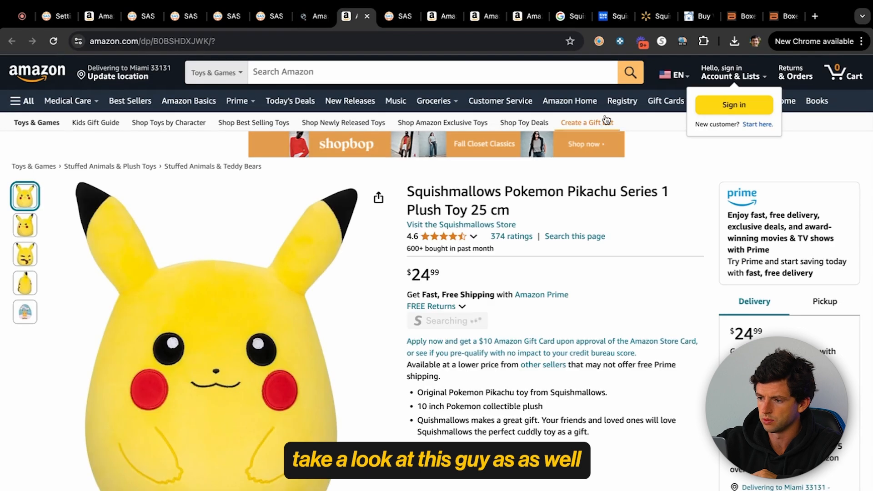
{"action": "left_click", "coordinate": [600, 42]}
{"action": "scroll", "coordinate": [423, 217], "scroll_direction": "down", "scroll_amount": 10}
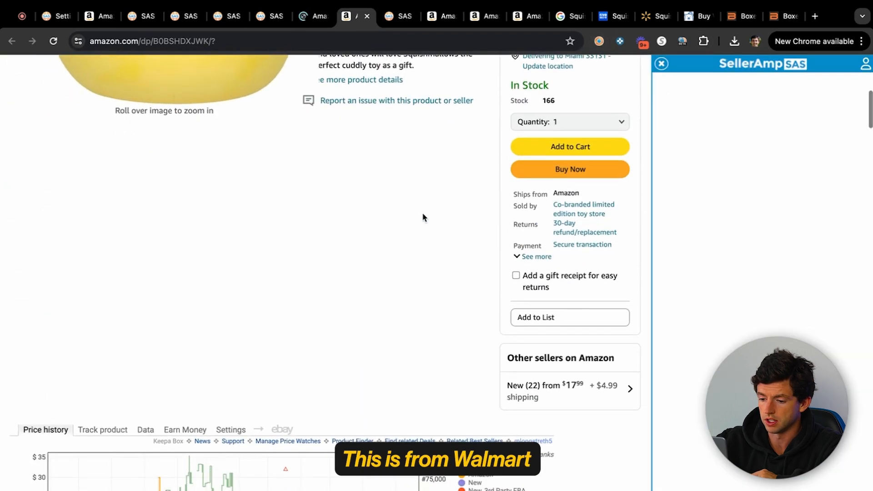
{"action": "scroll", "coordinate": [423, 216], "scroll_direction": "up", "scroll_amount": 10}
{"action": "left_click", "coordinate": [804, 173]}
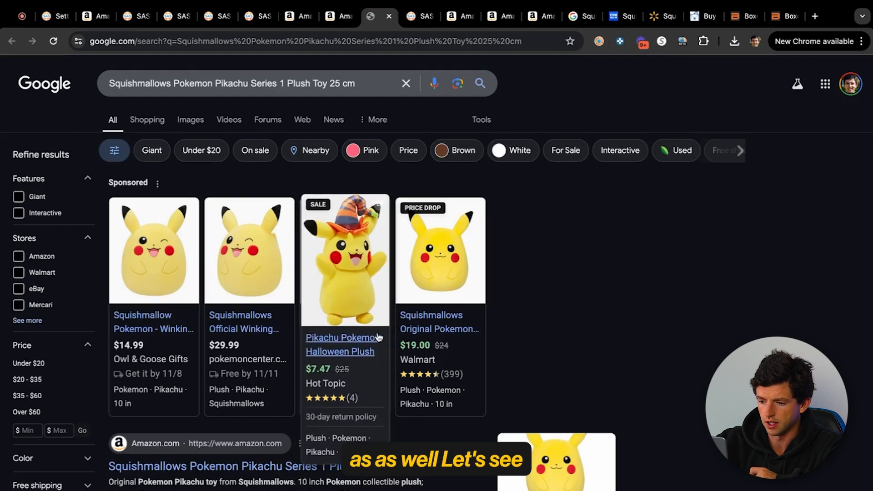
Browse the retailer offers for the Pikachu plush and open the Owl & Goose Gifts offer.
{"action": "scroll", "coordinate": [376, 336], "scroll_direction": "down", "scroll_amount": 10}
{"action": "scroll", "coordinate": [246, 274], "scroll_direction": "down", "scroll_amount": 7}
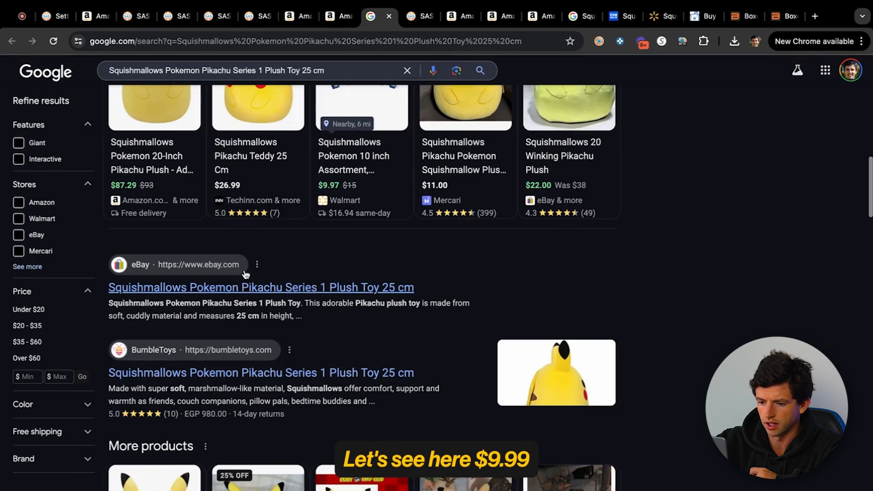
{"action": "scroll", "coordinate": [224, 355], "scroll_direction": "down", "scroll_amount": 5}
{"action": "scroll", "coordinate": [230, 341], "scroll_direction": "up", "scroll_amount": 2}
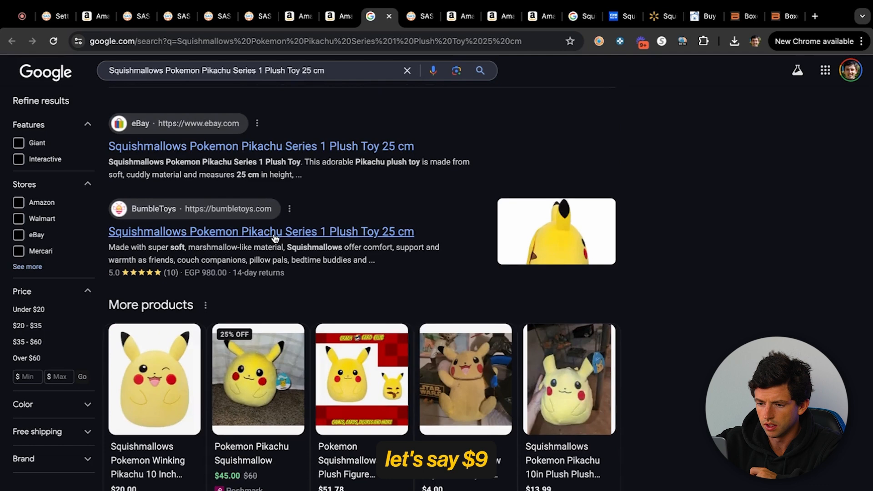
{"action": "scroll", "coordinate": [276, 237], "scroll_direction": "down", "scroll_amount": 20}
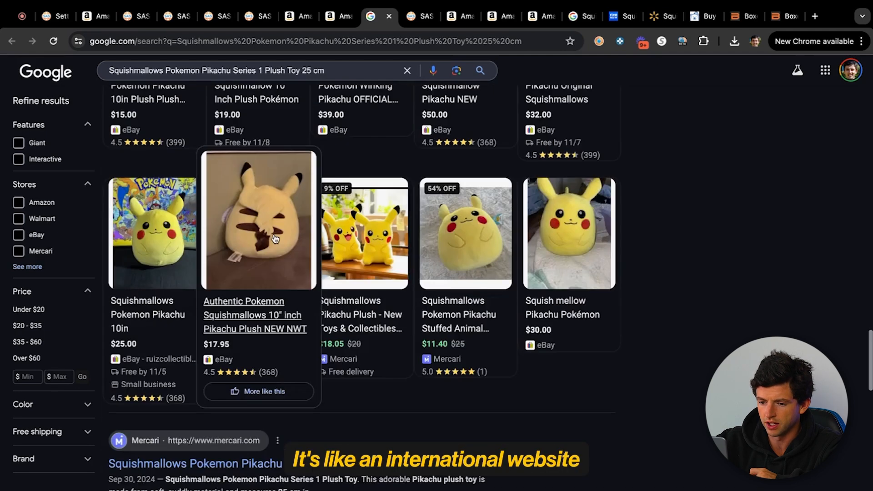
{"action": "scroll", "coordinate": [275, 238], "scroll_direction": "up", "scroll_amount": 20}
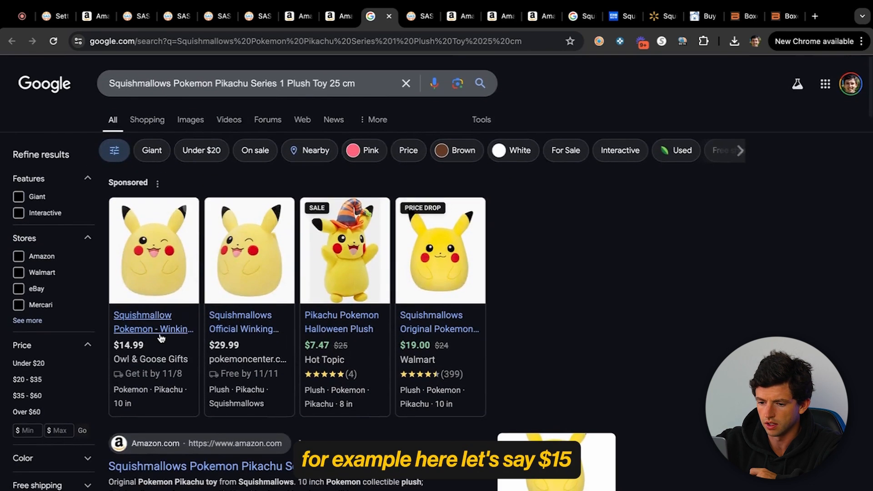
{"action": "left_click", "coordinate": [157, 334]}
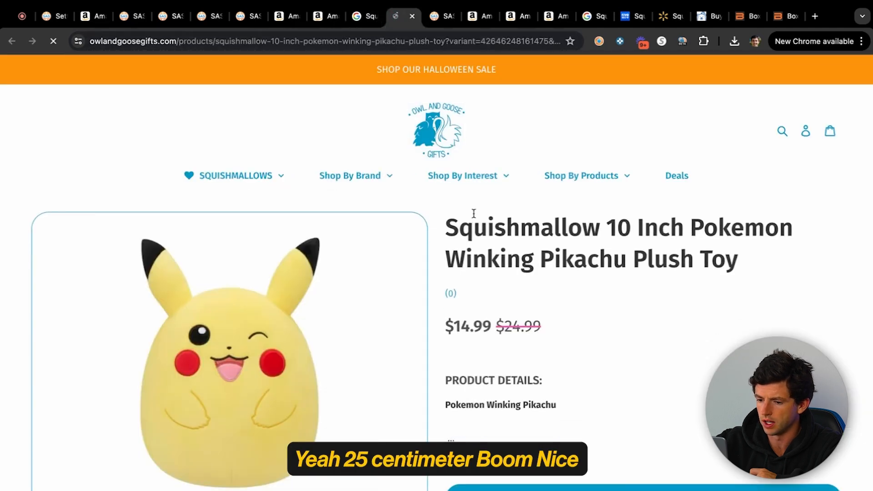
Check the Pikachu listing's one-year Keepa price history against the retailer prices, and close the listing and its Google results.
{"action": "left_click", "coordinate": [321, 18]}
{"action": "scroll", "coordinate": [393, 203], "scroll_direction": "down", "scroll_amount": 10}
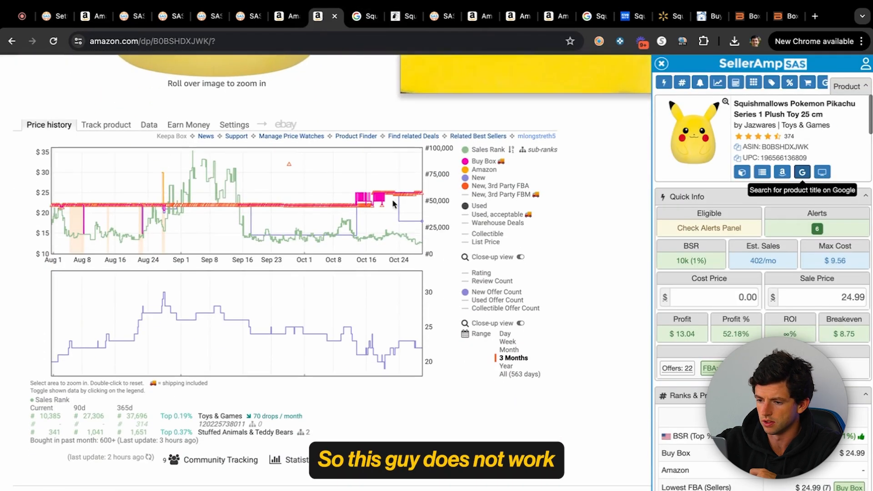
{"action": "left_click", "coordinate": [503, 367]}
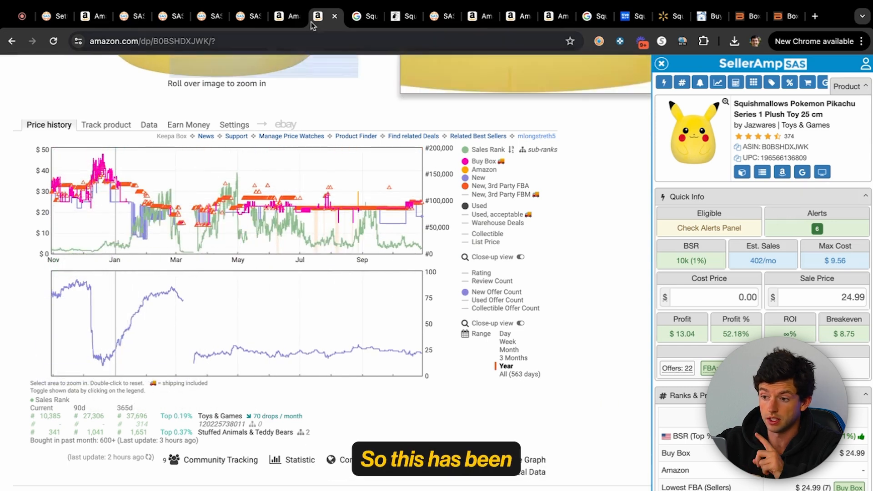
{"action": "left_click", "coordinate": [358, 21]}
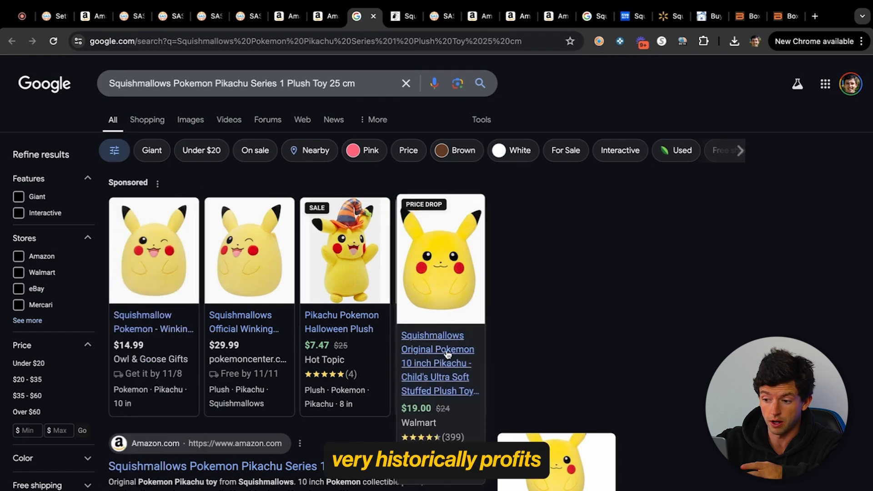
{"action": "left_click", "coordinate": [319, 16]}
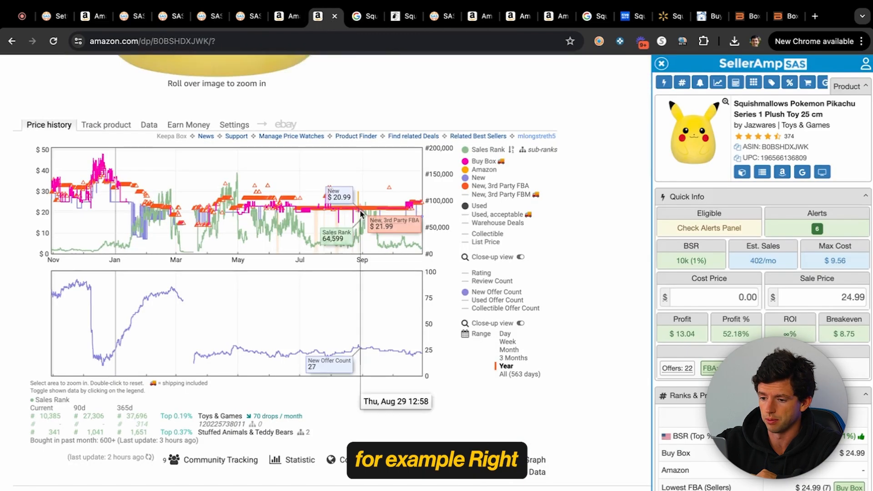
{"action": "scroll", "coordinate": [359, 210], "scroll_direction": "up", "scroll_amount": 10}
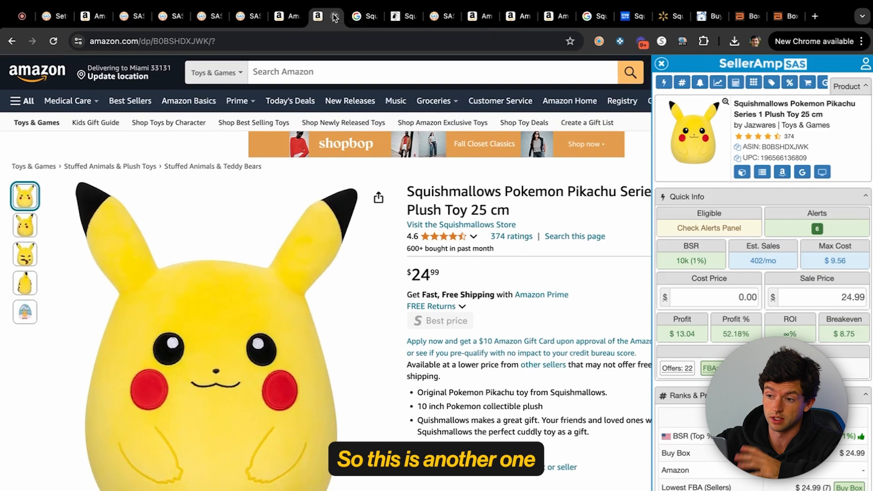
{"action": "left_click", "coordinate": [334, 16]}
{"action": "left_click", "coordinate": [335, 17]}
Examine the Snorlax plush listing's Keepa chart, open SellerAmp on it and search Google for its product title.
{"action": "left_click", "coordinate": [288, 16]}
{"action": "scroll", "coordinate": [520, 183], "scroll_direction": "down", "scroll_amount": 10}
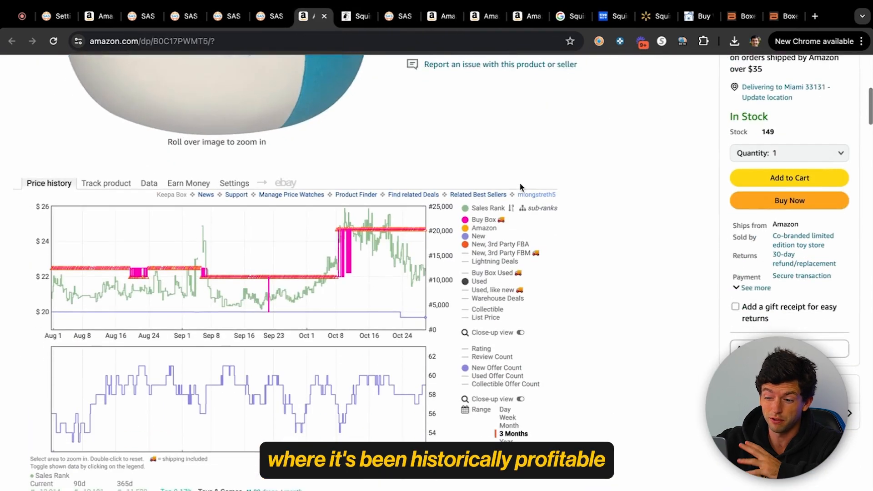
{"action": "scroll", "coordinate": [521, 184], "scroll_direction": "up", "scroll_amount": 10}
{"action": "left_click", "coordinate": [599, 41]}
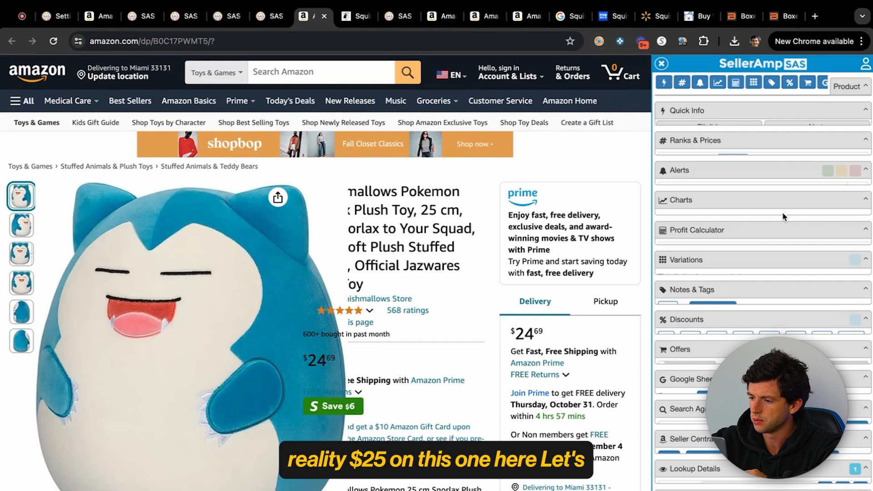
{"action": "left_click", "coordinate": [801, 175]}
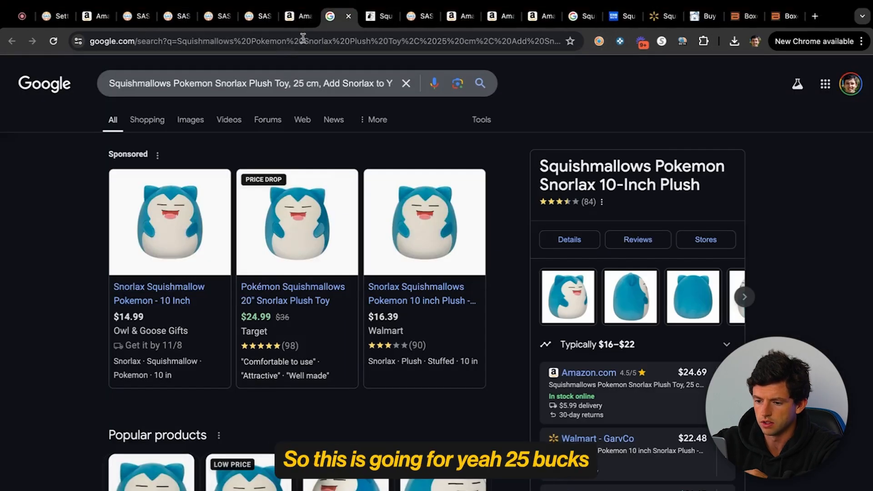
Compare the retailer offers for the Snorlax plush with its Amazon listing.
{"action": "left_click", "coordinate": [301, 18]}
{"action": "left_click", "coordinate": [331, 15]}
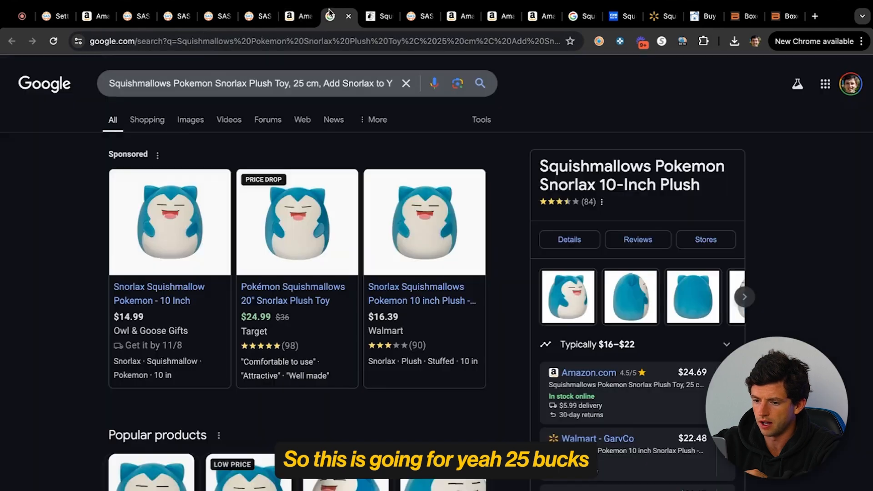
{"action": "mouse_move", "coordinate": [152, 301]}
{"action": "scroll", "coordinate": [152, 301], "scroll_direction": "down", "scroll_amount": 15}
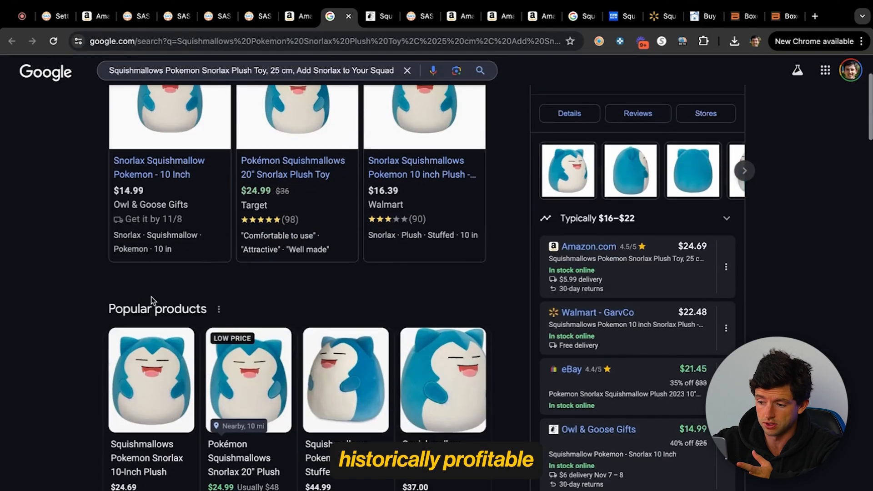
{"action": "scroll", "coordinate": [161, 300], "scroll_direction": "down", "scroll_amount": 1}
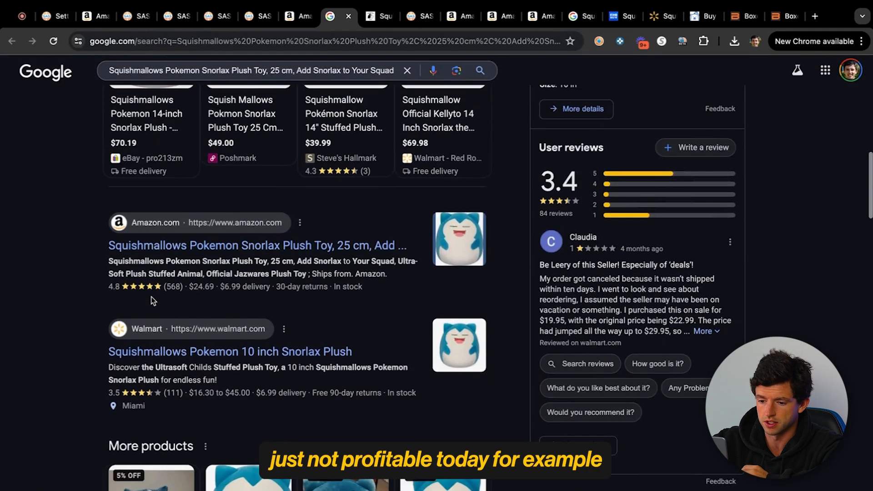
{"action": "scroll", "coordinate": [162, 300], "scroll_direction": "up", "scroll_amount": 20}
Close the Snorlax listing, its Google results and the Owl & Goose Gifts product page.
{"action": "left_click", "coordinate": [312, 15]}
{"action": "left_click", "coordinate": [312, 15]}
{"action": "left_click", "coordinate": [312, 15]}
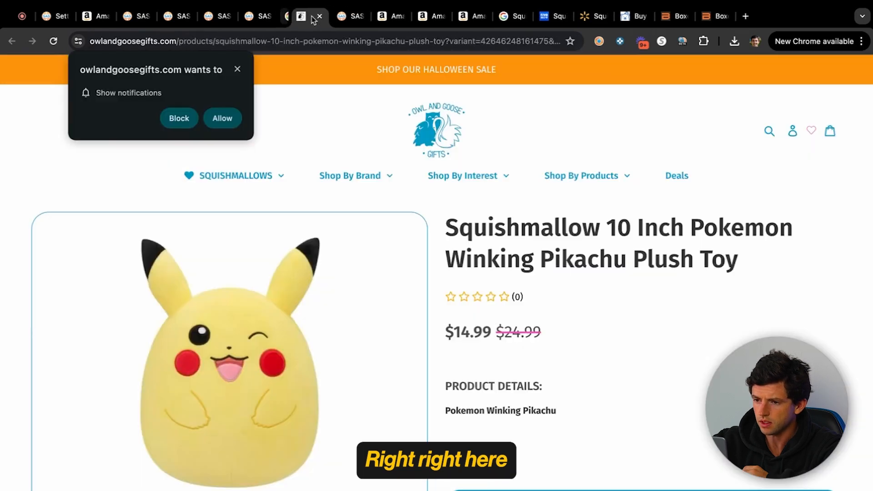
{"action": "left_click", "coordinate": [312, 15]}
Examine the sleeping Charmander plush listing's Keepa chart over the Year range and close the listing.
{"action": "left_click", "coordinate": [335, 18]}
{"action": "scroll", "coordinate": [429, 202], "scroll_direction": "down", "scroll_amount": 1}
{"action": "scroll", "coordinate": [428, 203], "scroll_direction": "down", "scroll_amount": 10}
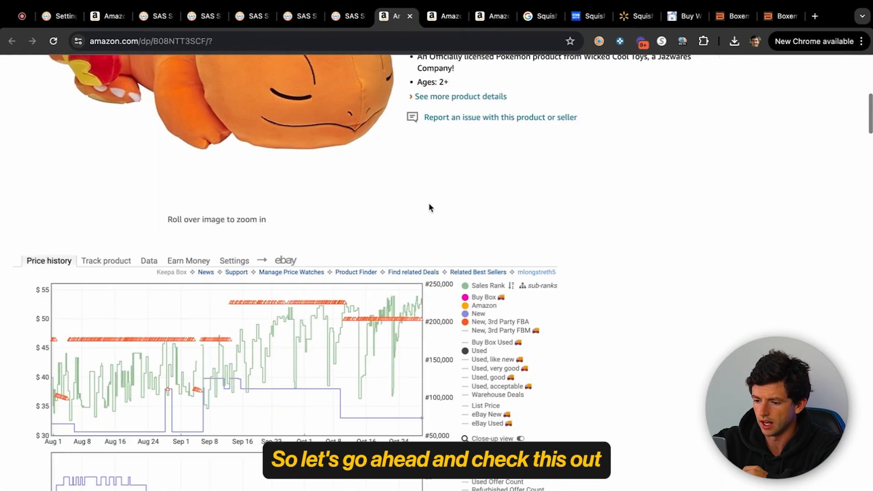
{"action": "scroll", "coordinate": [455, 318], "scroll_direction": "down", "scroll_amount": 4}
{"action": "left_click", "coordinate": [505, 347]}
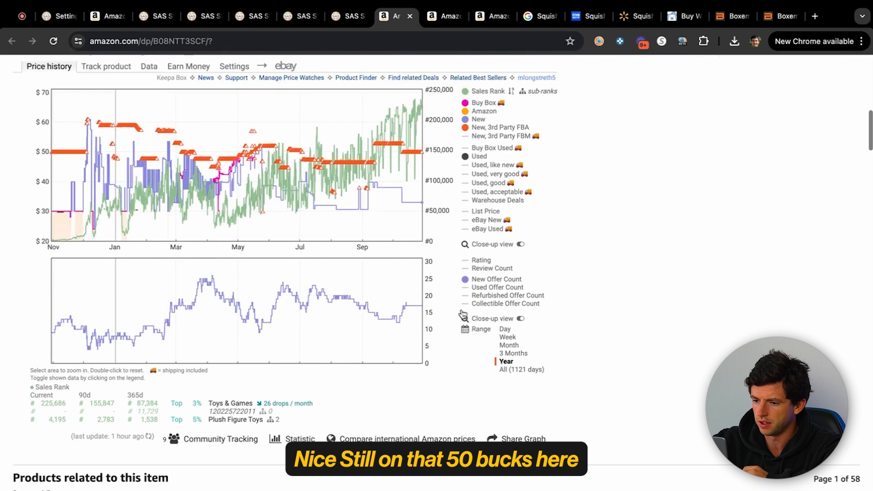
{"action": "scroll", "coordinate": [503, 350], "scroll_direction": "up", "scroll_amount": 5}
{"action": "left_click", "coordinate": [411, 16]}
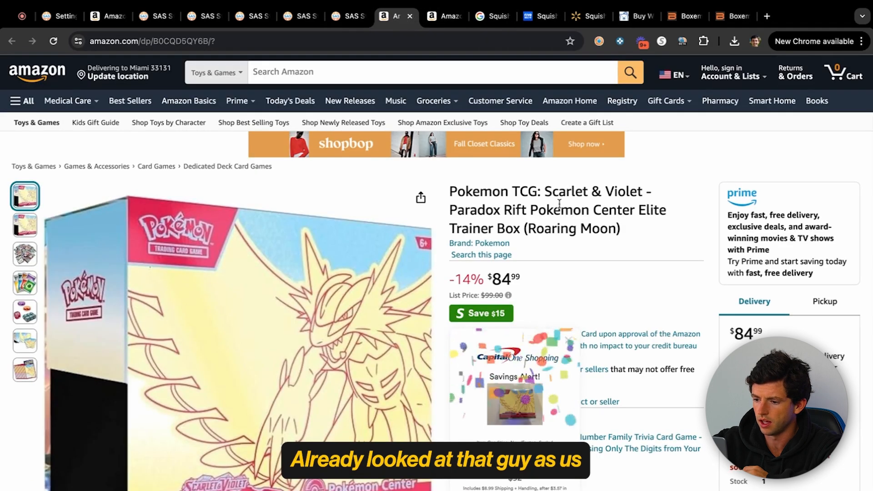
Examine the price, rank and offer count history of the Paradox Rift Elite Trainer Box, and close its listing.
{"action": "scroll", "coordinate": [560, 203], "scroll_direction": "down", "scroll_amount": 10}
{"action": "scroll", "coordinate": [274, 395], "scroll_direction": "up", "scroll_amount": 5}
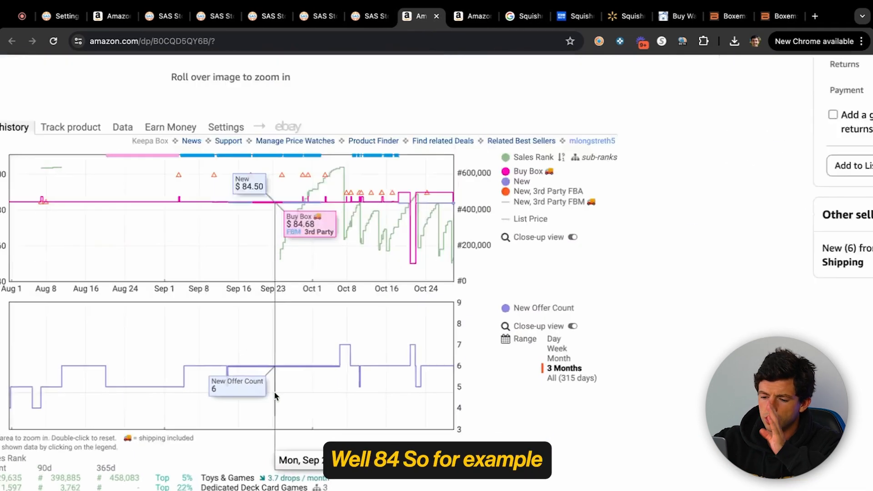
{"action": "scroll", "coordinate": [415, 351], "scroll_direction": "down", "scroll_amount": 5}
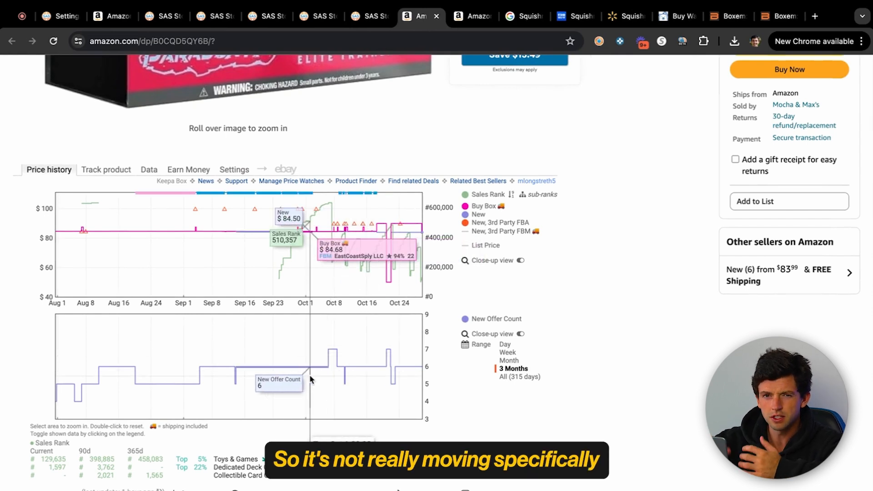
{"action": "left_click", "coordinate": [436, 16]}
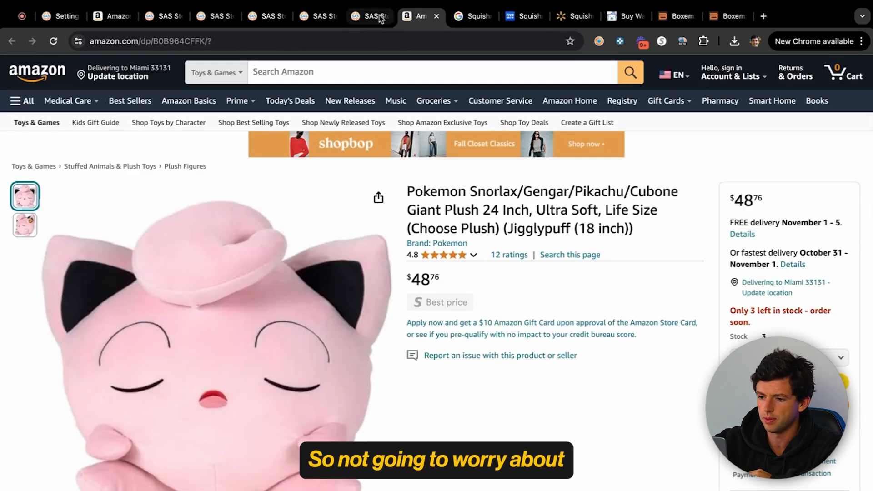
Open SellerAmp on the 18-inch Jigglypuff plush listing and search Google for its product title.
{"action": "scroll", "coordinate": [462, 182], "scroll_direction": "down", "scroll_amount": 6}
{"action": "left_click", "coordinate": [601, 44]}
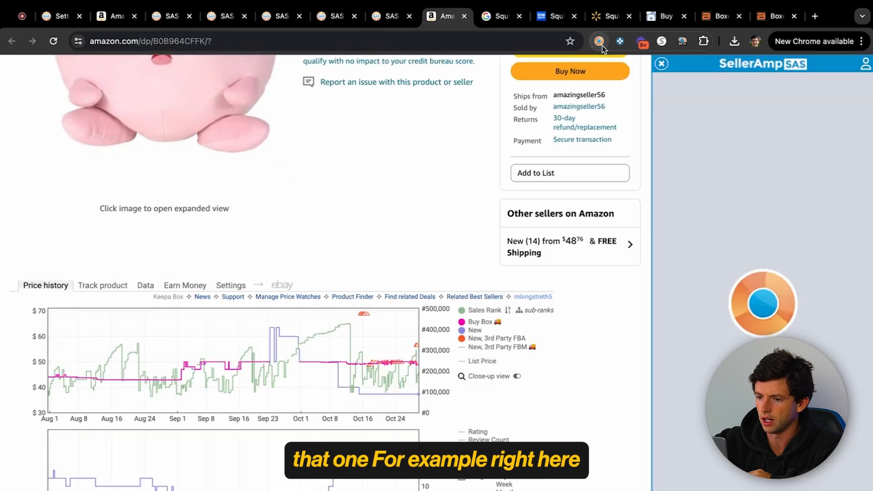
{"action": "scroll", "coordinate": [528, 219], "scroll_direction": "up", "scroll_amount": 10}
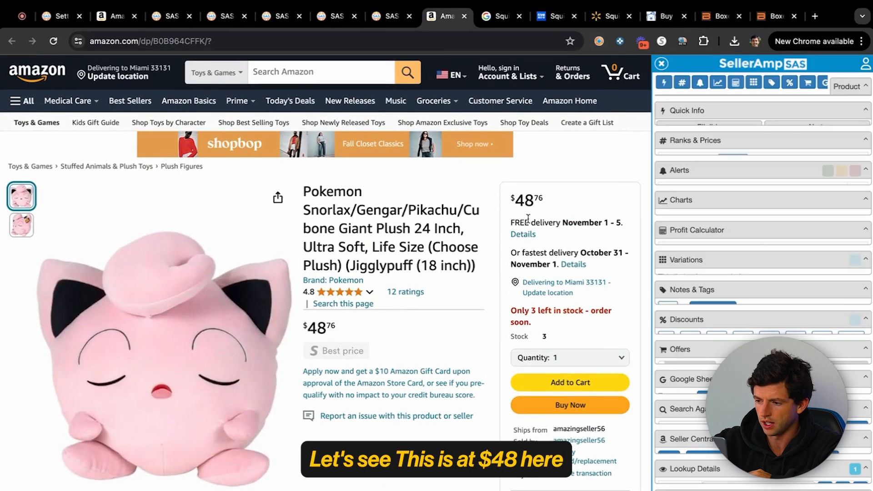
{"action": "left_click", "coordinate": [799, 160]}
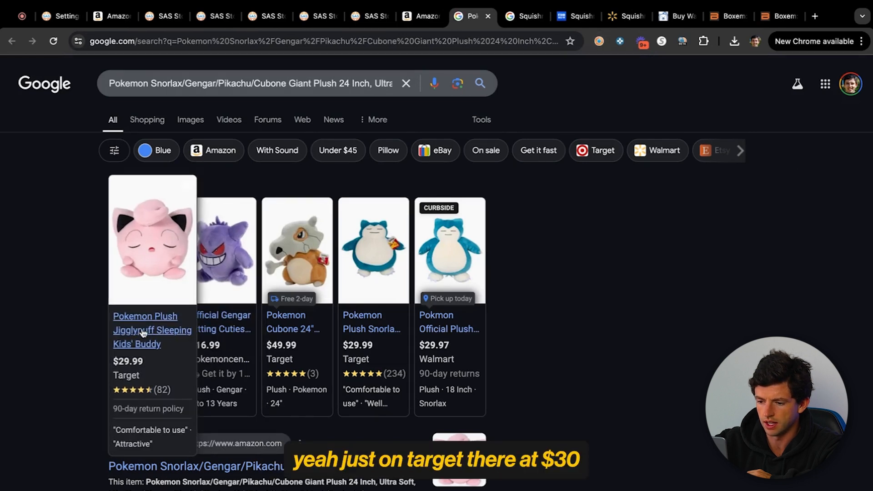
Browse the retailer offers for the Jigglypuff plush and return to its Amazon listing.
{"action": "scroll", "coordinate": [176, 354], "scroll_direction": "down", "scroll_amount": 3}
{"action": "scroll", "coordinate": [177, 354], "scroll_direction": "down", "scroll_amount": 6}
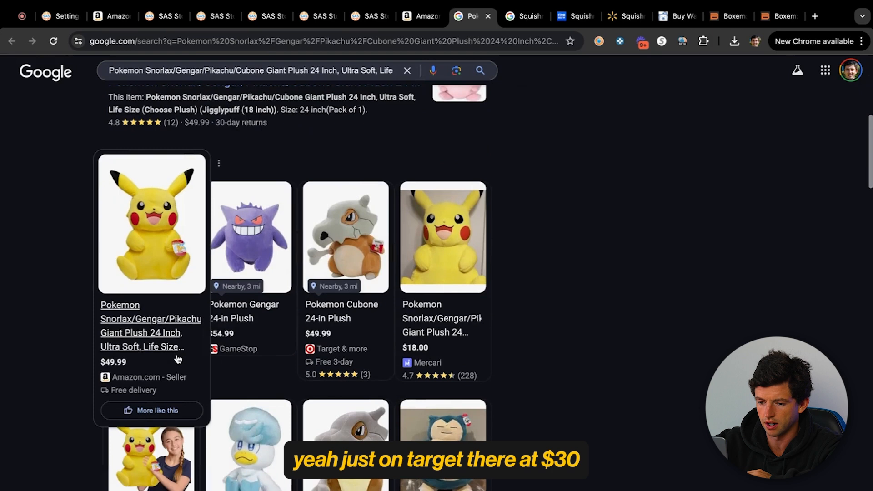
{"action": "left_click", "coordinate": [423, 16]}
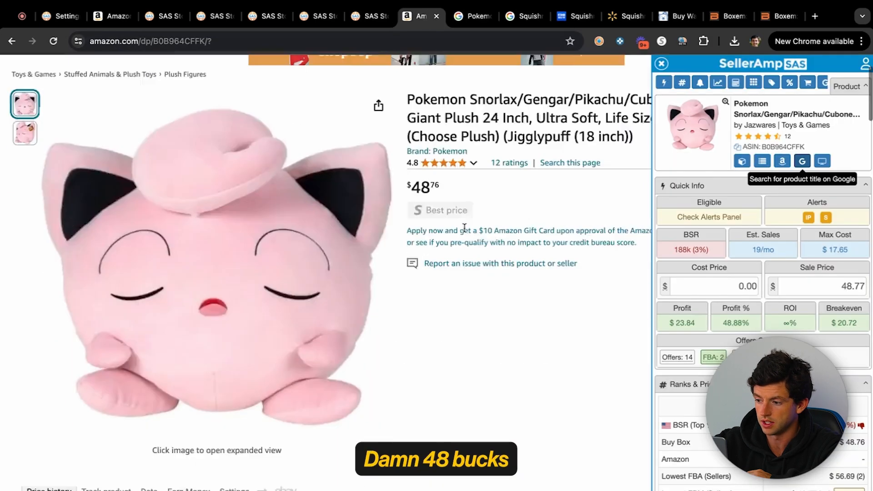
Examine the 18-inch Jigglypuff plush's Keepa chart over the Year range and close its listing.
{"action": "scroll", "coordinate": [432, 163], "scroll_direction": "down", "scroll_amount": 10}
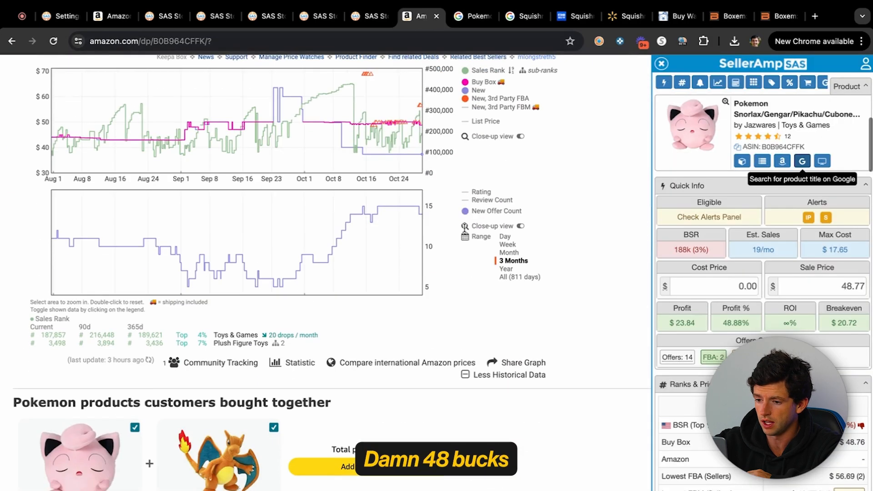
{"action": "left_click", "coordinate": [506, 269]}
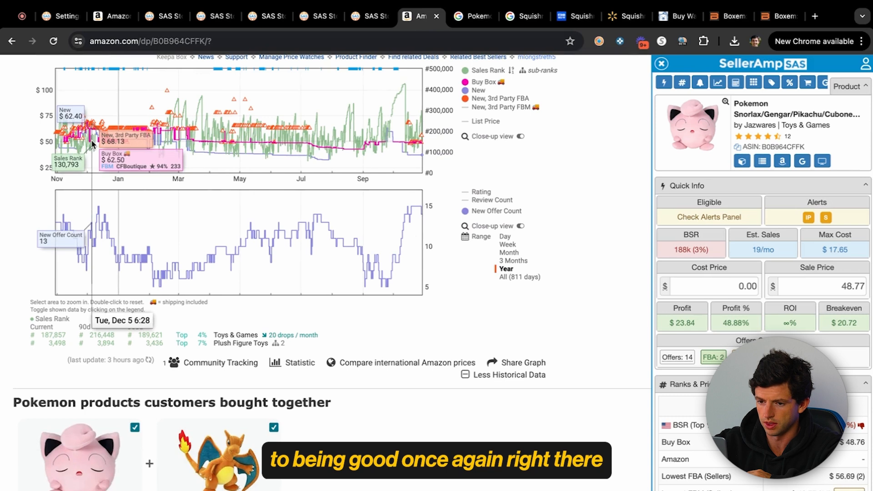
{"action": "scroll", "coordinate": [74, 132], "scroll_direction": "up", "scroll_amount": 5}
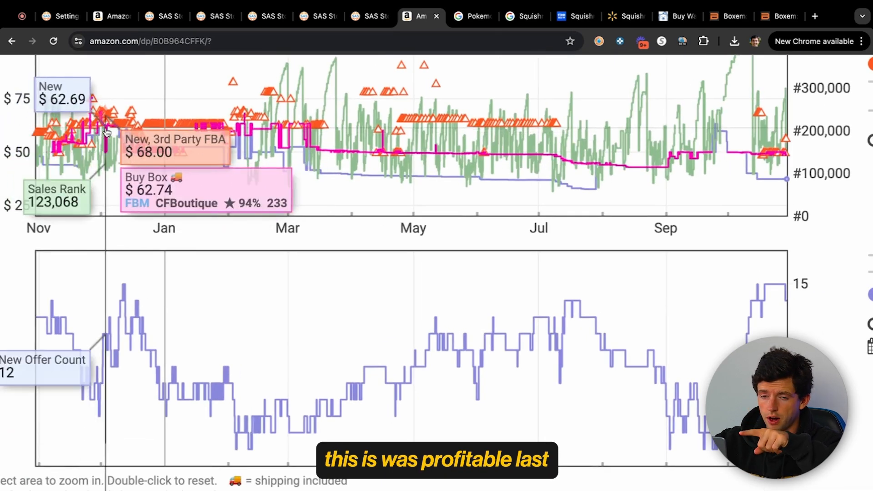
{"action": "scroll", "coordinate": [107, 132], "scroll_direction": "down", "scroll_amount": 5}
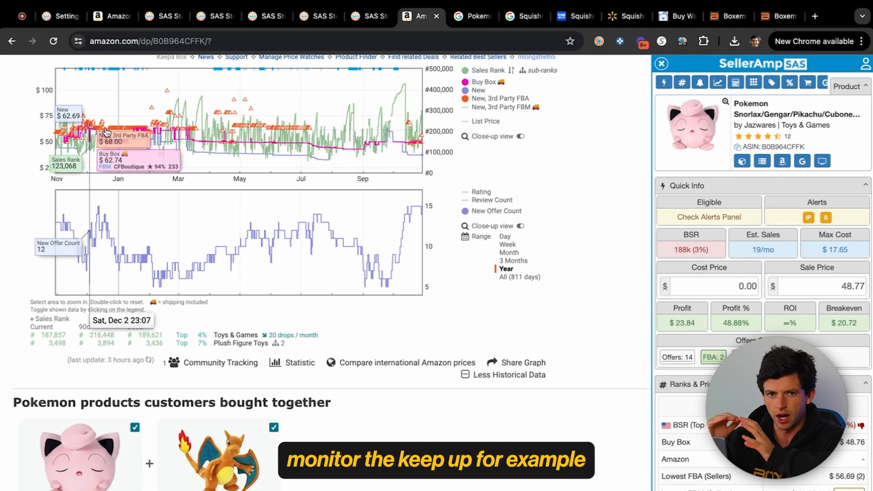
{"action": "scroll", "coordinate": [200, 146], "scroll_direction": "up", "scroll_amount": 8}
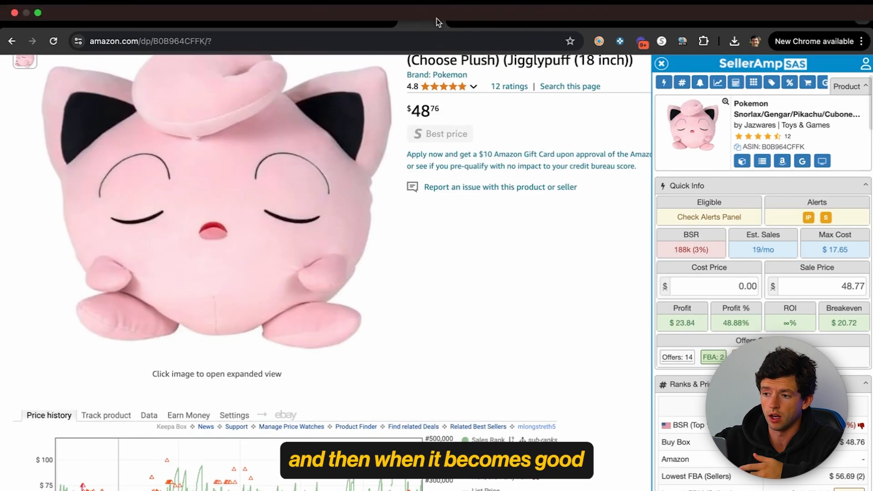
{"action": "left_click", "coordinate": [436, 17]}
Look through the other sellers' storefront results in SellerAmp and examine Booray Inc's top brands.
{"action": "left_click", "coordinate": [292, 20]}
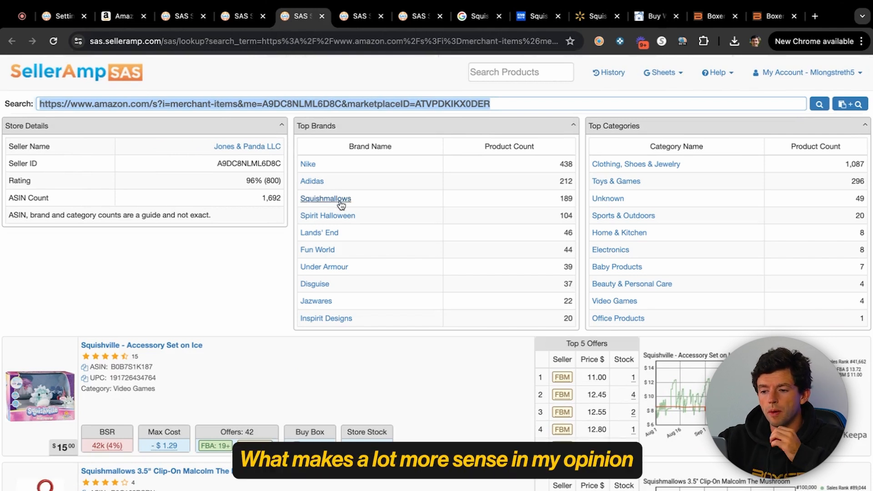
{"action": "left_click", "coordinate": [233, 15]}
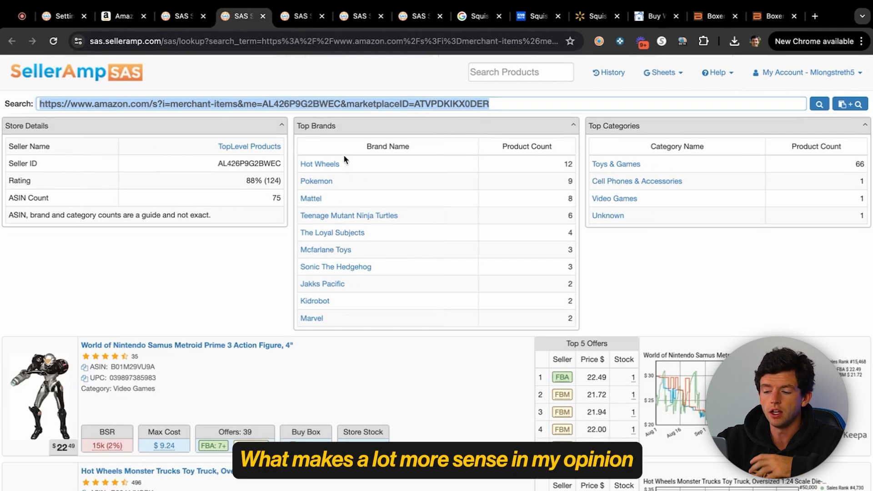
{"action": "left_click", "coordinate": [295, 18]}
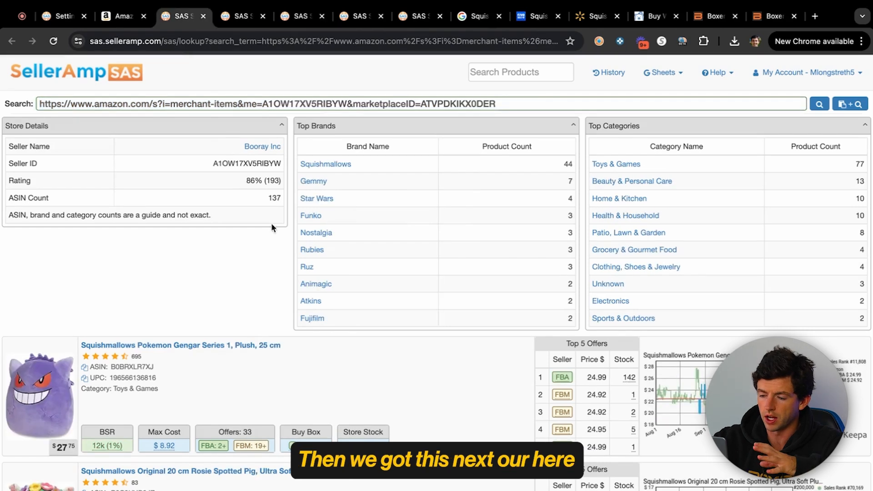
{"action": "scroll", "coordinate": [401, 174], "scroll_direction": "up", "scroll_amount": 5}
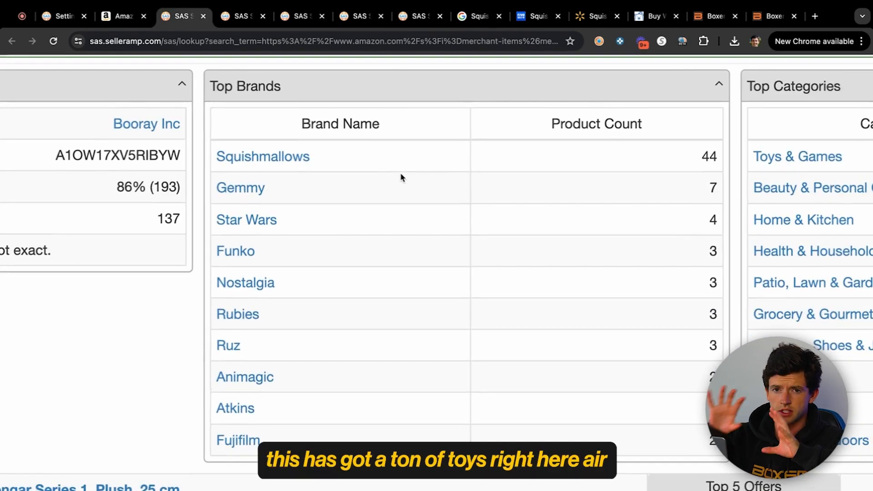
{"action": "scroll", "coordinate": [401, 173], "scroll_direction": "down", "scroll_amount": 5}
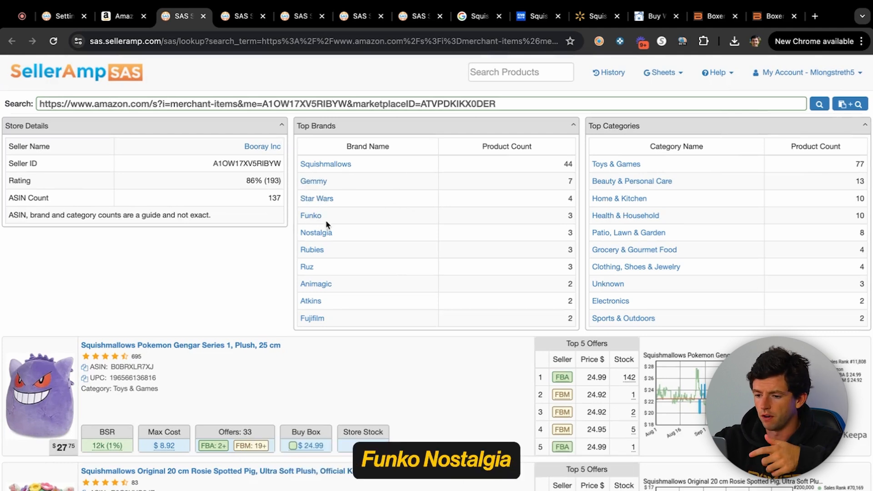
Compare the max costs, top offers and price charts of the Squishmallows listings in Booray Inc's storefront.
{"action": "scroll", "coordinate": [189, 274], "scroll_direction": "down", "scroll_amount": 8}
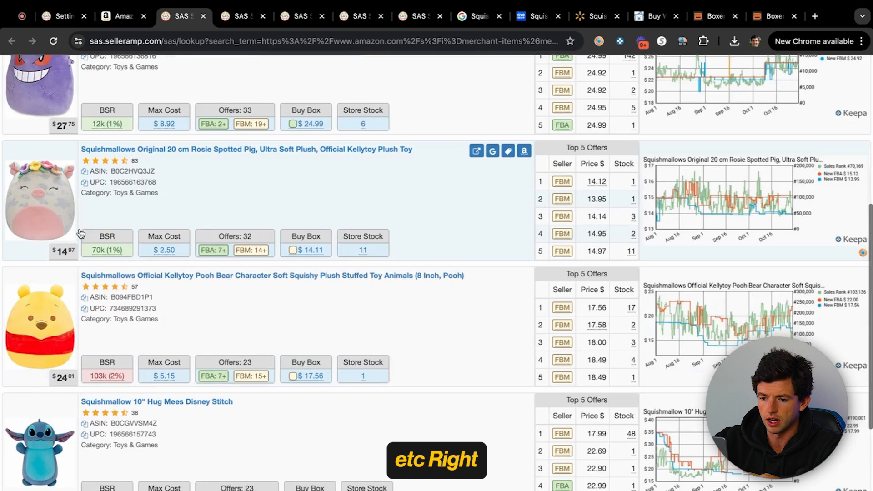
{"action": "scroll", "coordinate": [27, 182], "scroll_direction": "up", "scroll_amount": 5}
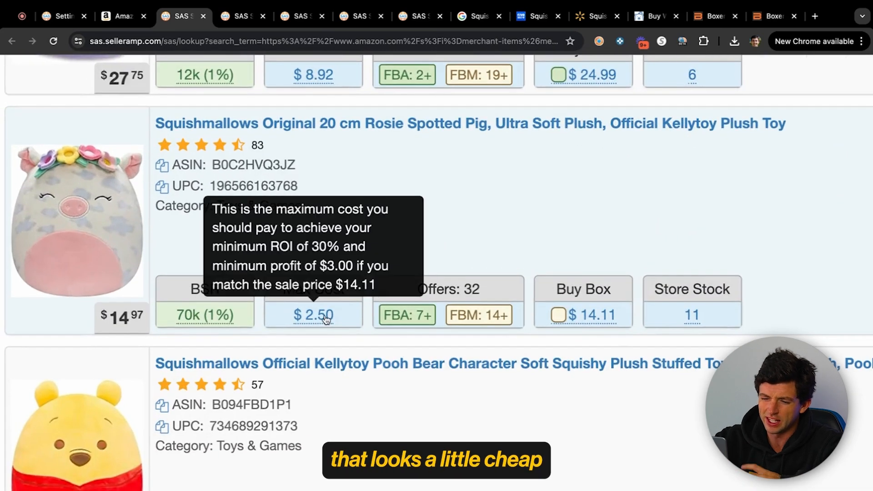
{"action": "scroll", "coordinate": [322, 318], "scroll_direction": "down", "scroll_amount": 5}
{"action": "scroll", "coordinate": [326, 320], "scroll_direction": "down", "scroll_amount": 3}
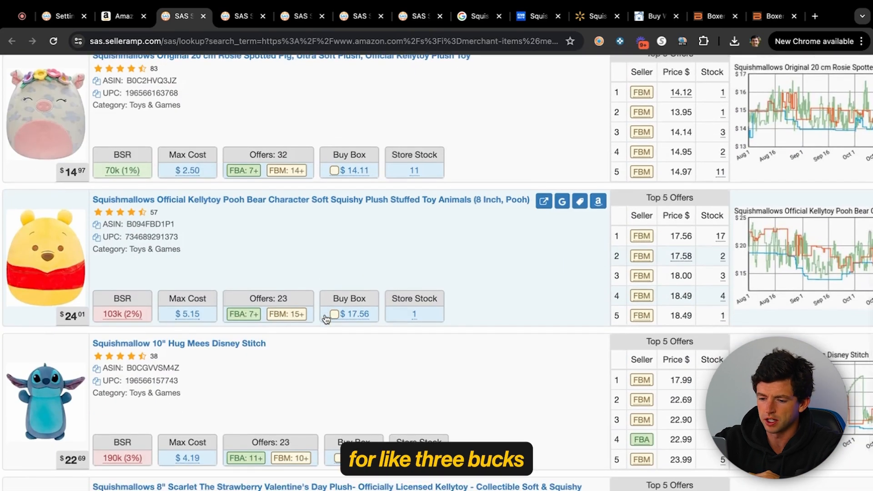
{"action": "scroll", "coordinate": [287, 409], "scroll_direction": "right", "scroll_amount": 3}
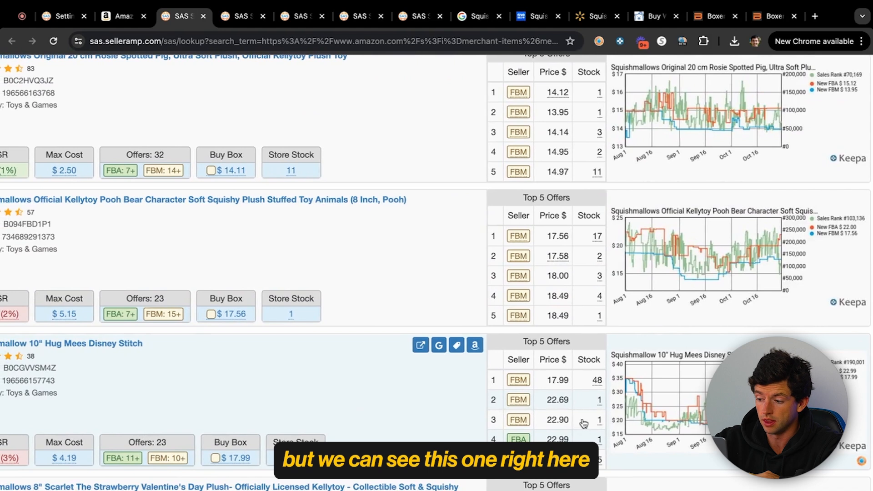
{"action": "scroll", "coordinate": [578, 422], "scroll_direction": "up", "scroll_amount": 5}
{"action": "mouse_move", "coordinate": [607, 347]}
{"action": "scroll", "coordinate": [607, 347], "scroll_direction": "right", "scroll_amount": 5}
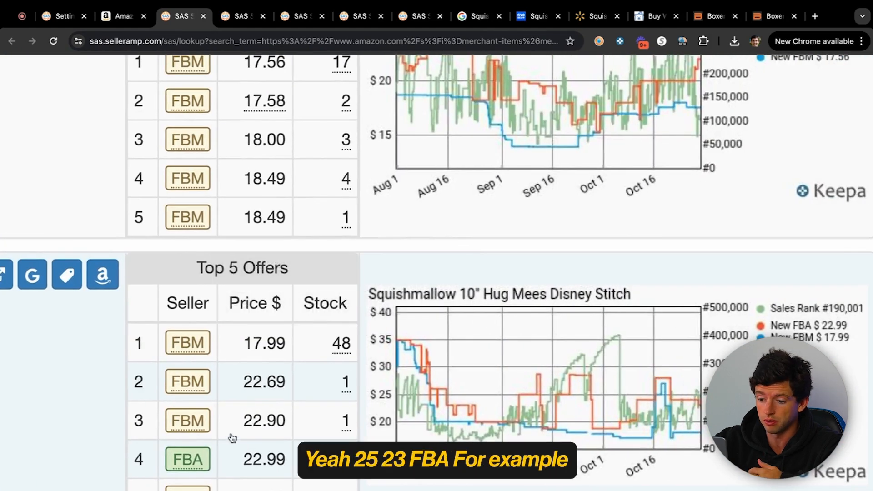
{"action": "scroll", "coordinate": [141, 413], "scroll_direction": "down", "scroll_amount": 5}
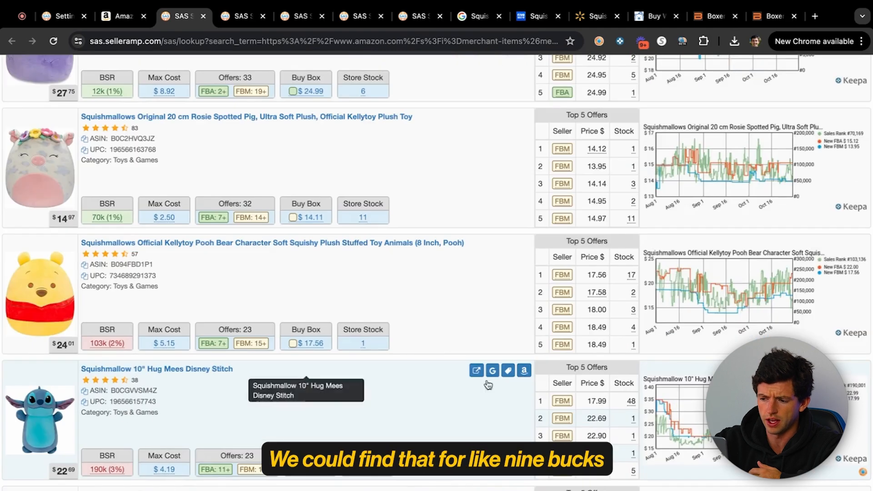
Open the Amazon listings of the 10-inch Hug Mees Disney Stitch and the 12-inch Fuzz-A-Mallows Bubba The Cow from the storefront results.
{"action": "left_click", "coordinate": [523, 369]}
{"action": "left_click", "coordinate": [170, 22]}
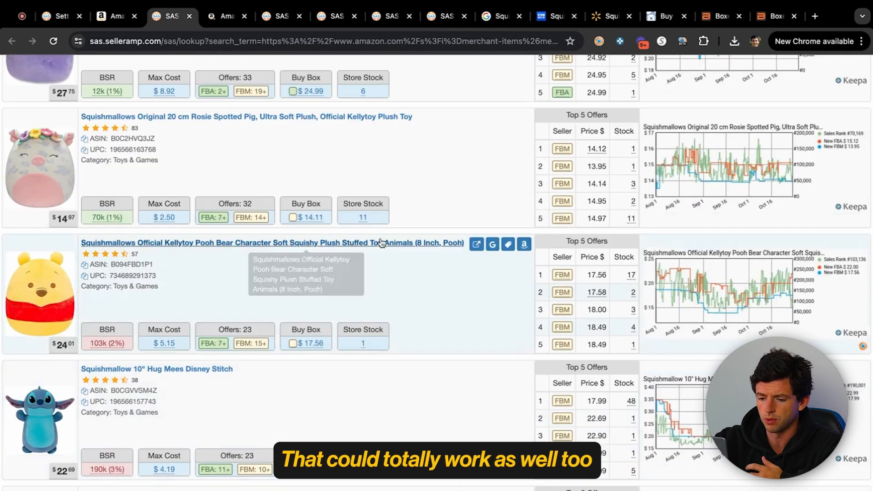
{"action": "scroll", "coordinate": [381, 242], "scroll_direction": "down", "scroll_amount": 5}
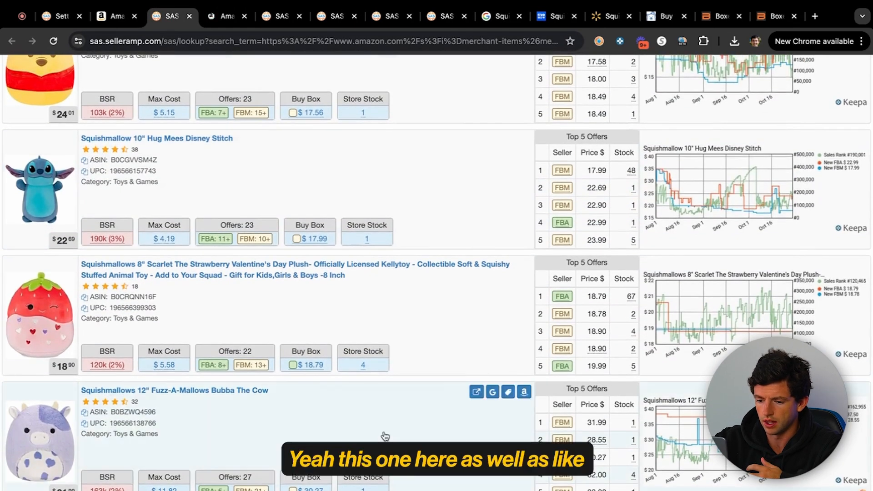
{"action": "scroll", "coordinate": [171, 352], "scroll_direction": "down", "scroll_amount": 3}
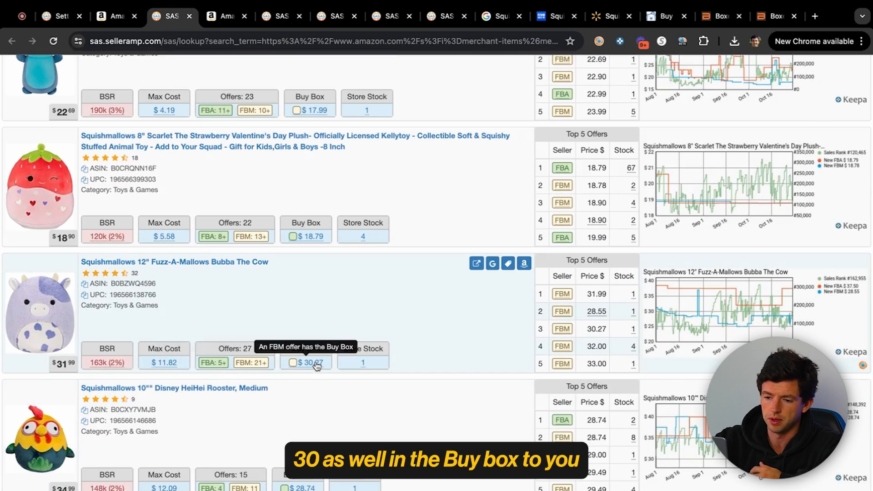
{"action": "left_click", "coordinate": [524, 264]}
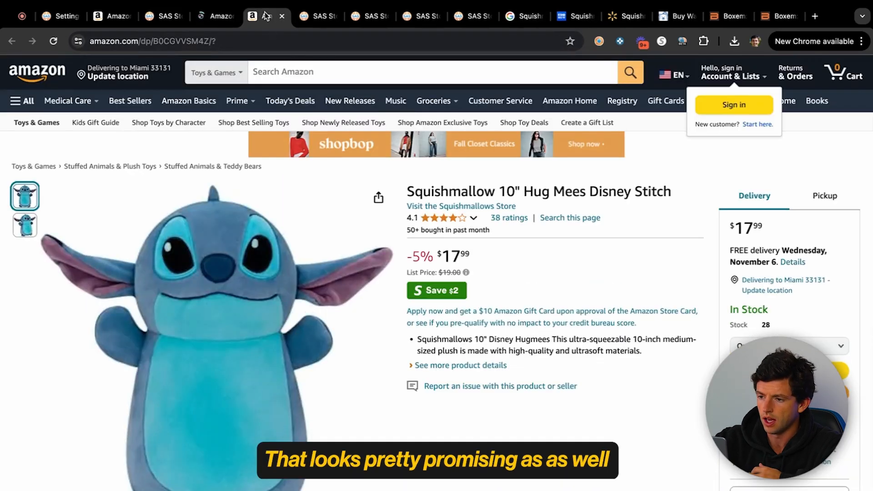
Open SellerAmp on the Hug Mees Disney Stitch listing and search Google for its product title.
{"action": "left_click", "coordinate": [601, 44]}
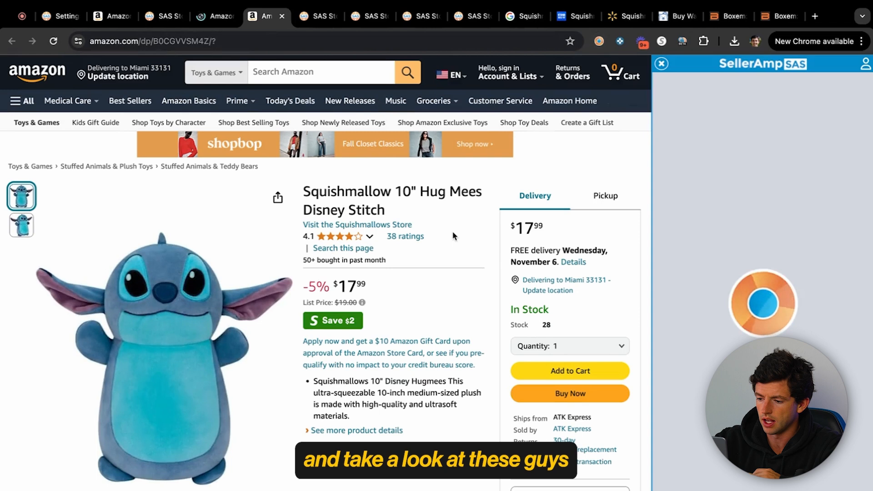
{"action": "scroll", "coordinate": [453, 235], "scroll_direction": "down", "scroll_amount": 2}
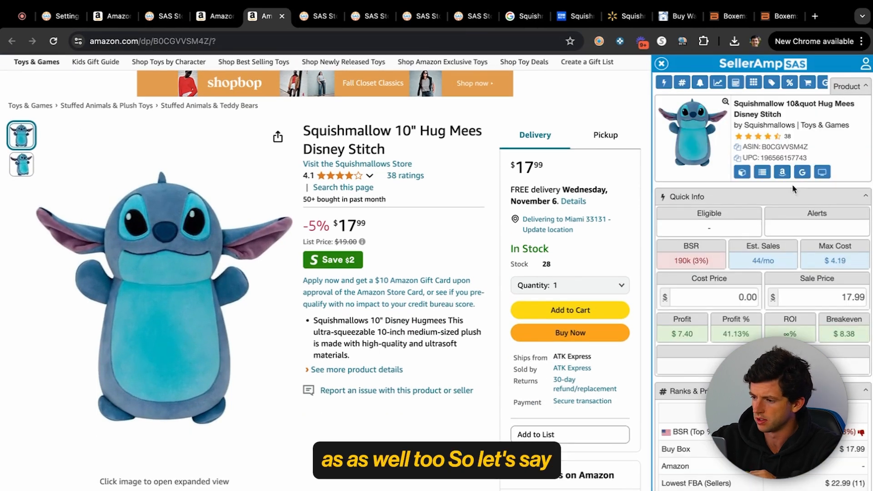
{"action": "left_click", "coordinate": [802, 172]}
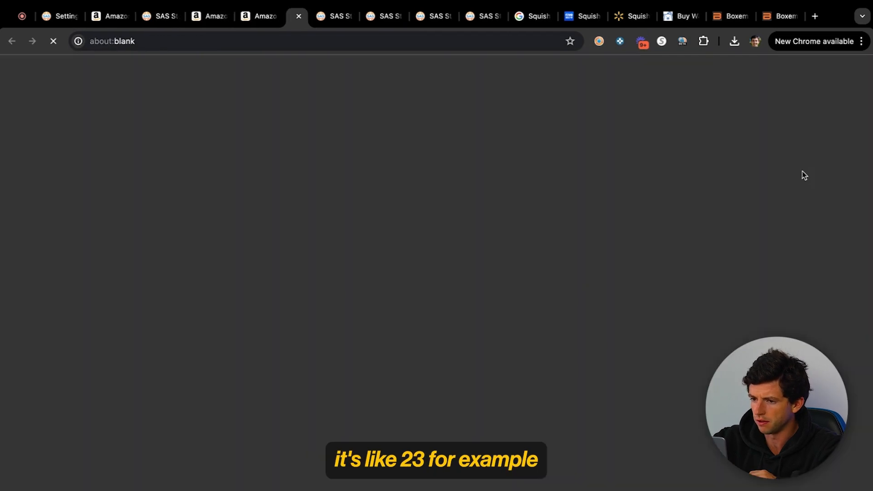
Browse the retailer results for the Stitch plush and open Target's product page.
{"action": "scroll", "coordinate": [78, 373], "scroll_direction": "down", "scroll_amount": 12}
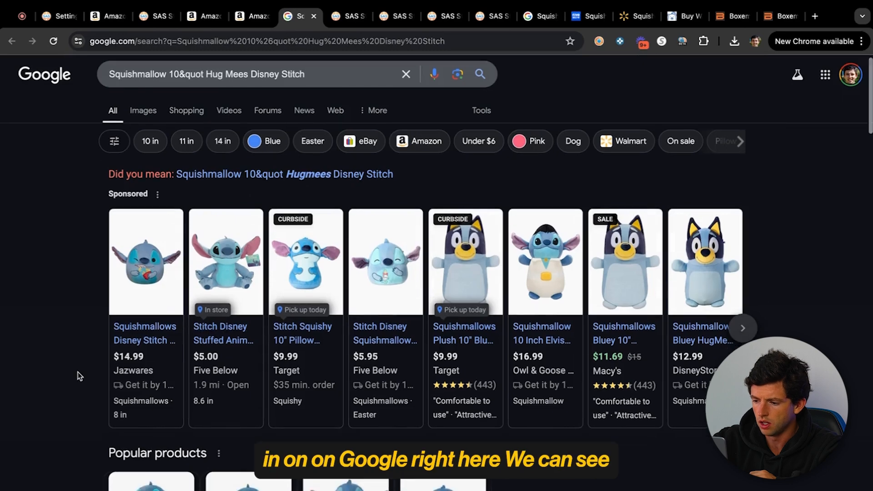
{"action": "scroll", "coordinate": [78, 372], "scroll_direction": "down", "scroll_amount": 3}
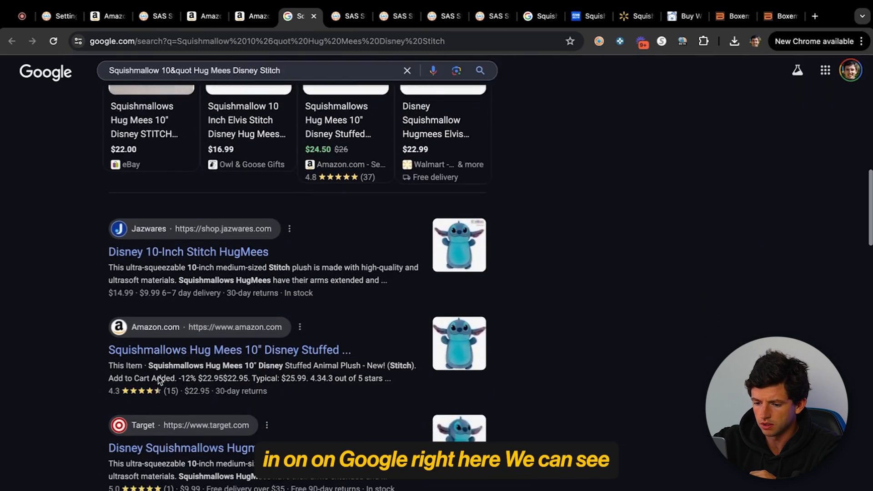
{"action": "scroll", "coordinate": [113, 455], "scroll_direction": "down", "scroll_amount": 5}
{"action": "scroll", "coordinate": [114, 455], "scroll_direction": "up", "scroll_amount": 5}
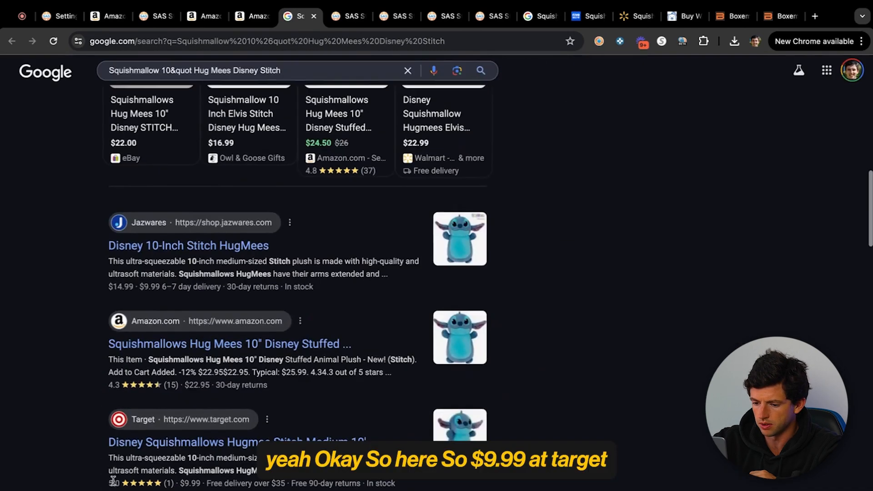
{"action": "left_click", "coordinate": [218, 437]}
Compare the title, size and price of Target's Stitch plush with the Amazon listing.
{"action": "left_click", "coordinate": [251, 16]}
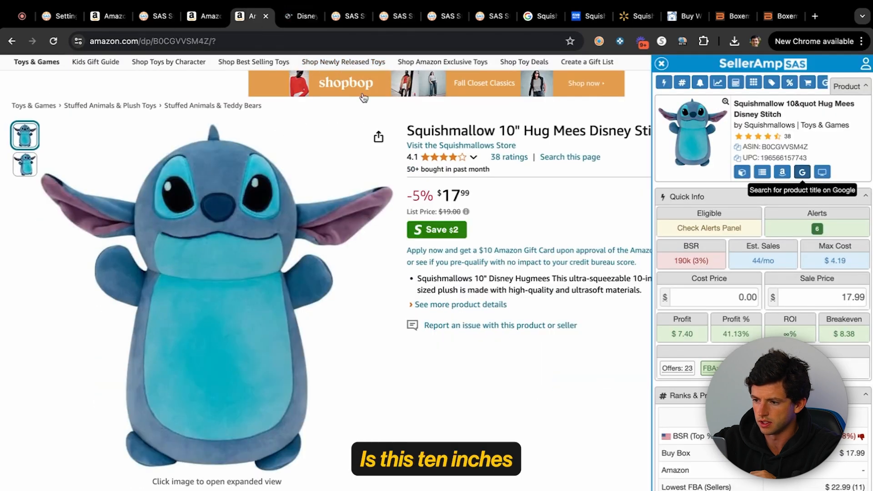
{"action": "left_click", "coordinate": [297, 16]}
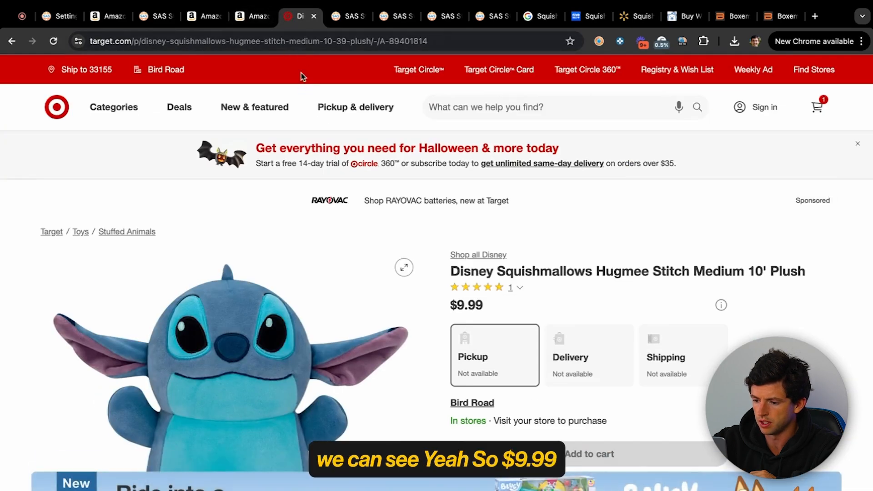
{"action": "scroll", "coordinate": [201, 293], "scroll_direction": "down", "scroll_amount": 2}
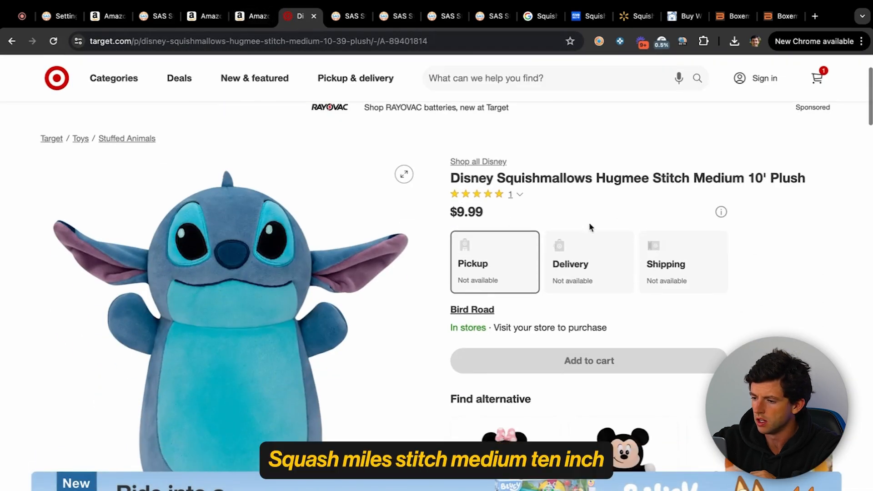
{"action": "scroll", "coordinate": [784, 138], "scroll_direction": "up", "scroll_amount": 5}
{"action": "left_click", "coordinate": [254, 19]}
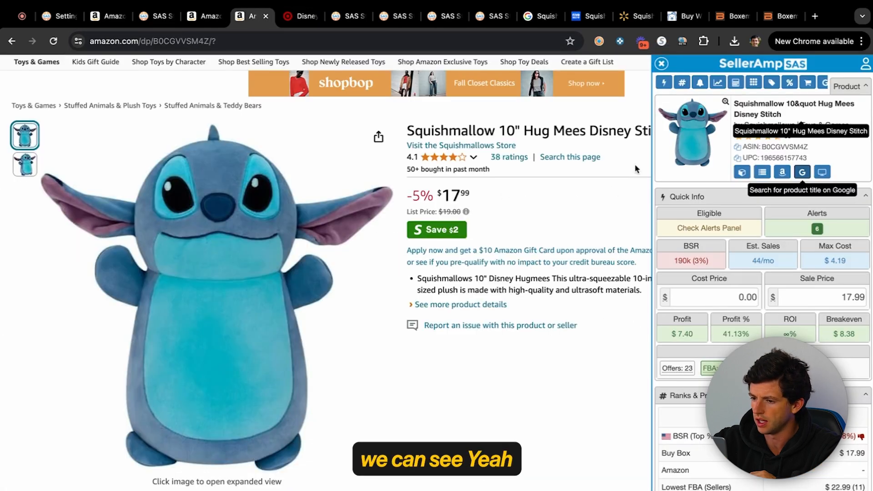
Examine the Stitch plush's Keepa chart over the All range and check its offers and profits in SellerAmp.
{"action": "scroll", "coordinate": [512, 236], "scroll_direction": "down", "scroll_amount": 8}
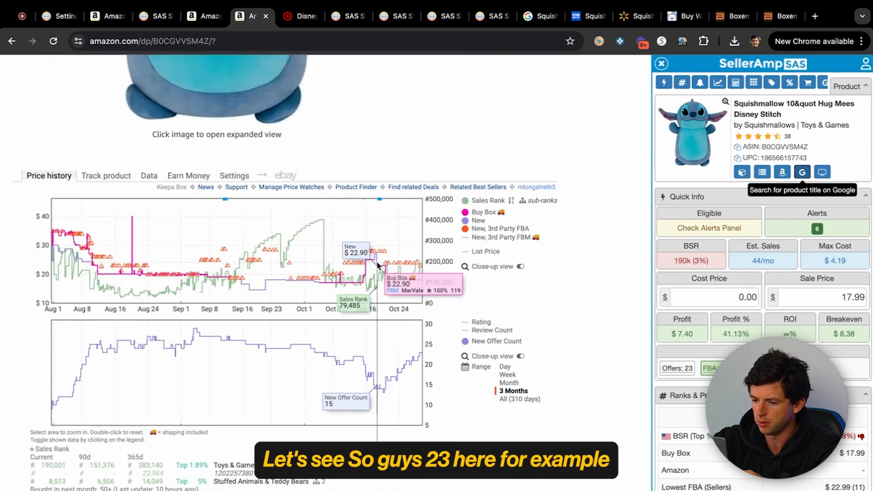
{"action": "scroll", "coordinate": [375, 266], "scroll_direction": "up", "scroll_amount": 5}
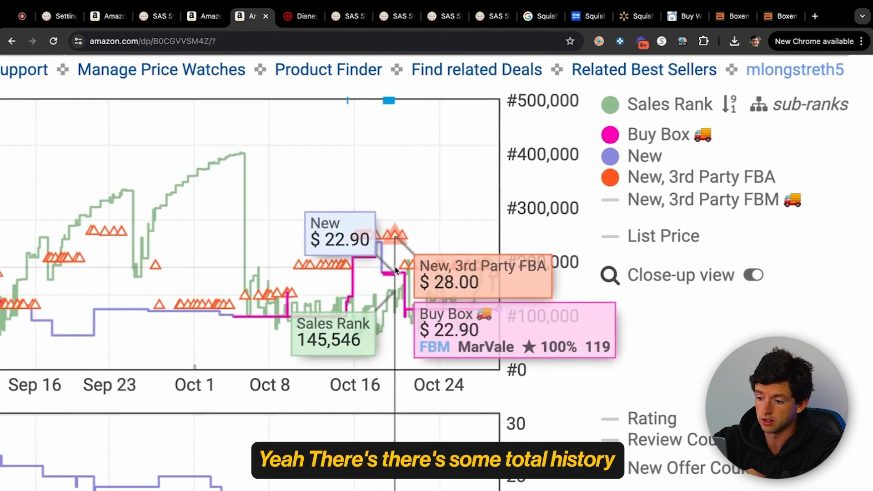
{"action": "scroll", "coordinate": [396, 270], "scroll_direction": "down", "scroll_amount": 5}
{"action": "left_click", "coordinate": [518, 399]}
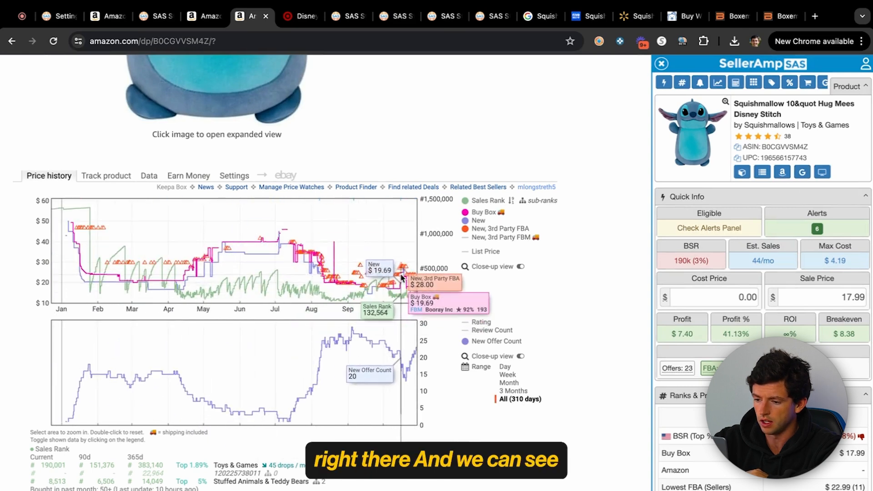
{"action": "scroll", "coordinate": [734, 314], "scroll_direction": "down", "scroll_amount": 10}
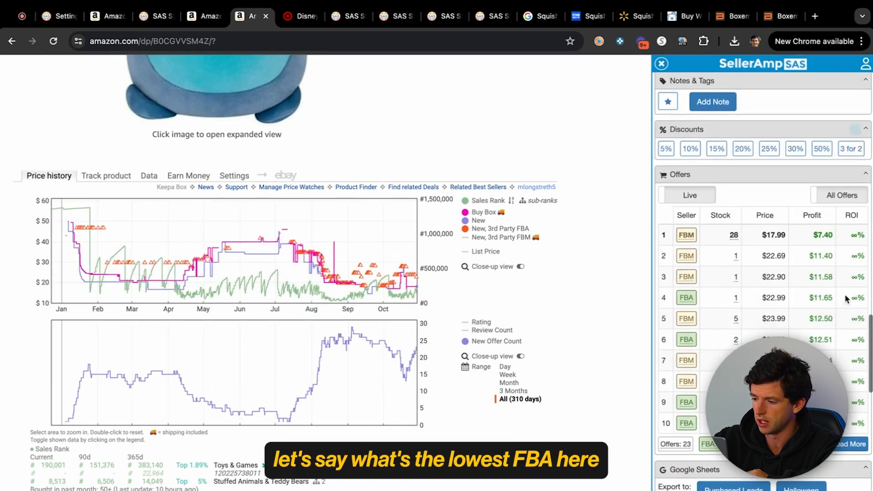
{"action": "scroll", "coordinate": [863, 273], "scroll_direction": "up", "scroll_amount": 5}
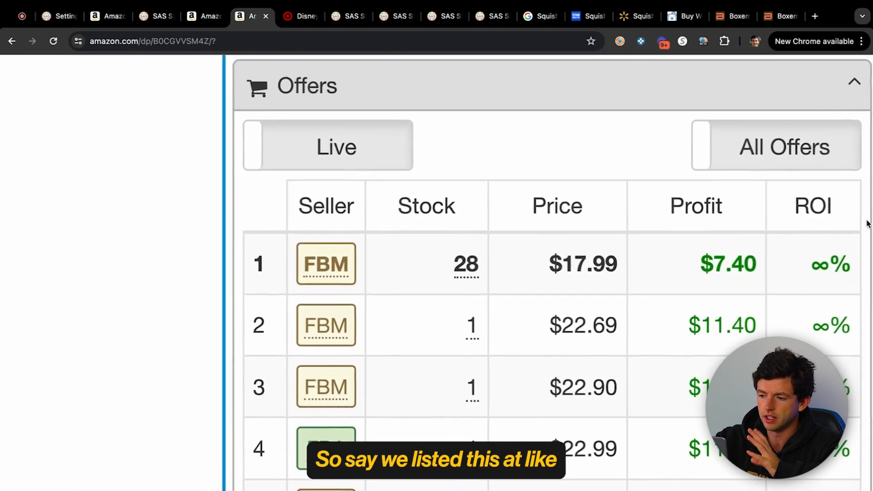
Set the Stitch plush's cost price to $18 in SellerAmp and try a sale price of 18*1.10.
{"action": "scroll", "coordinate": [868, 224], "scroll_direction": "down", "scroll_amount": 5}
{"action": "scroll", "coordinate": [868, 224], "scroll_direction": "up", "scroll_amount": 15}
{"action": "left_click", "coordinate": [722, 302]}
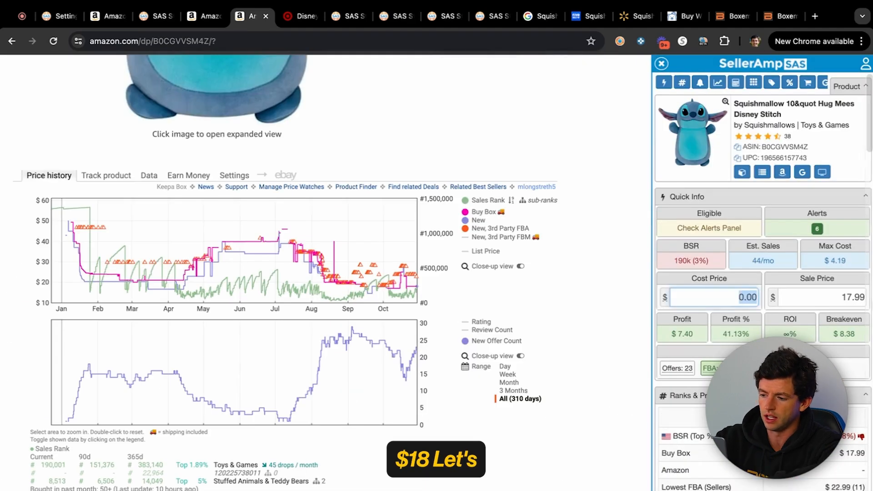
{"action": "type", "text": "18"}
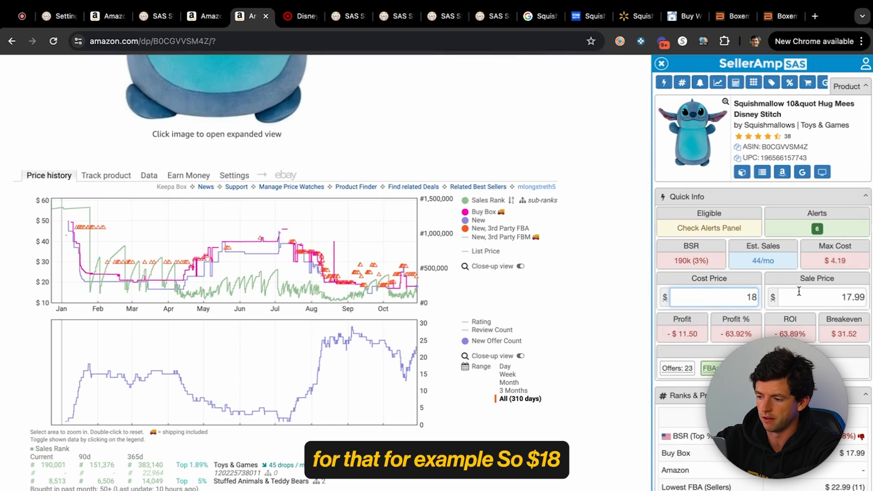
{"action": "key", "text": "Tab"}
{"action": "type", "text": "18"}
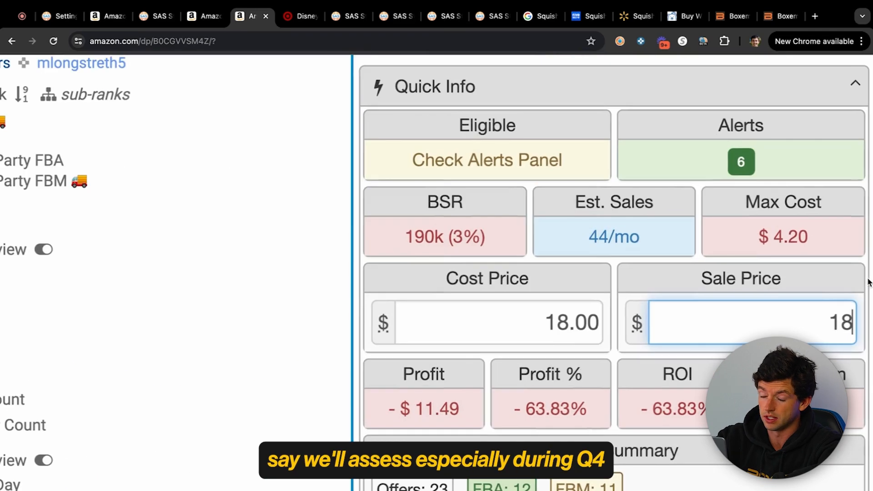
{"action": "type", "text": "*1.10"}
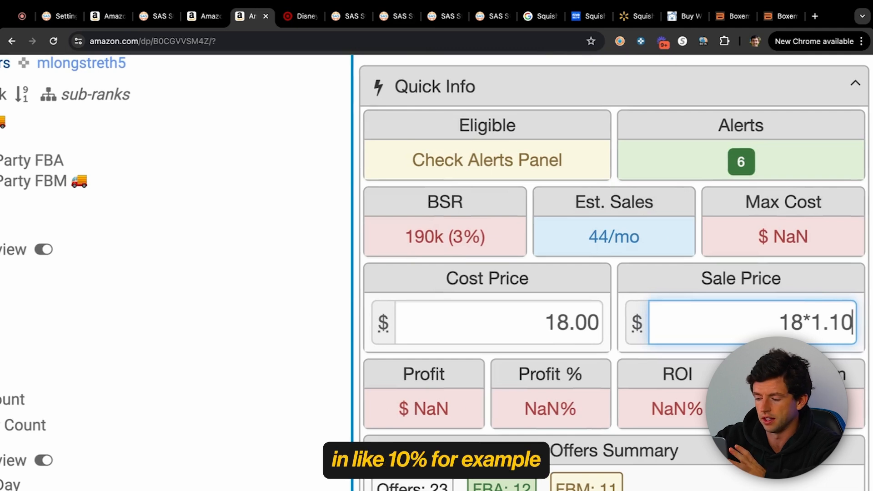
Set the Stitch plush's sale price to $18.00 plus 10%.
{"action": "key", "text": "super+a"}
{"action": "type", "text": ".18"}
{"action": "type", "text": "00"}
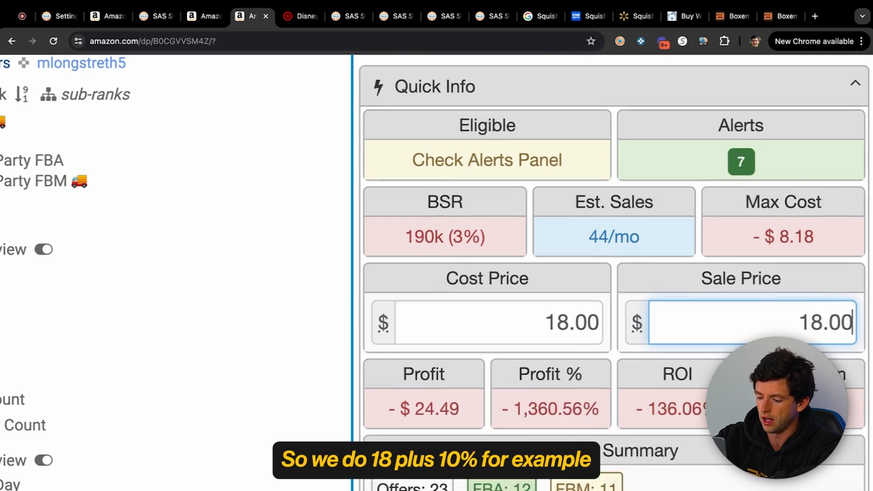
{"action": "type", "text": "+10%"}
{"action": "key", "text": "Return"}
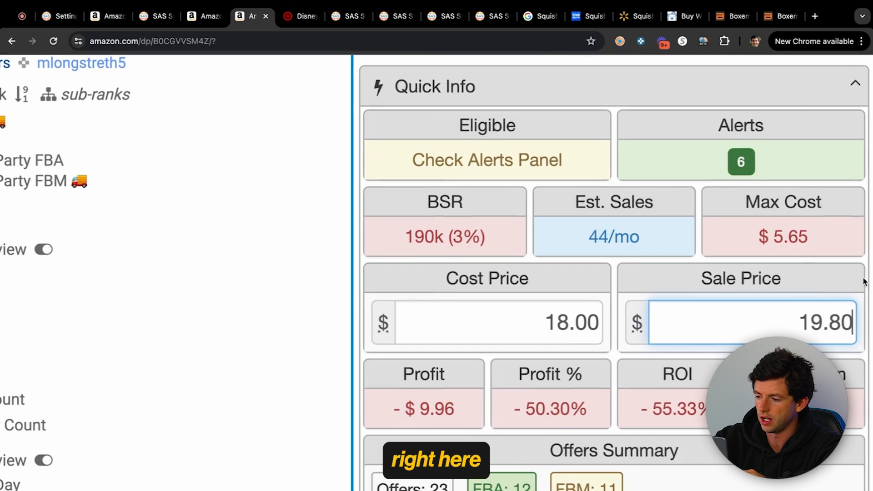
Set the Stitch plush's cost price to $10 and check the product's dimensions in SellerAmp.
{"action": "double_click", "coordinate": [543, 322]}
{"action": "type", "text": "10"}
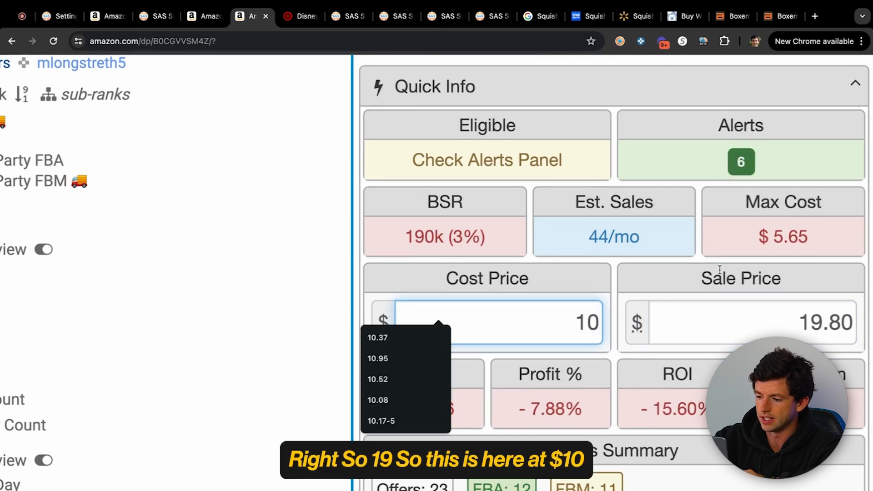
{"action": "left_click", "coordinate": [707, 277]}
{"action": "scroll", "coordinate": [708, 277], "scroll_direction": "down", "scroll_amount": 5}
{"action": "mouse_move", "coordinate": [744, 177]}
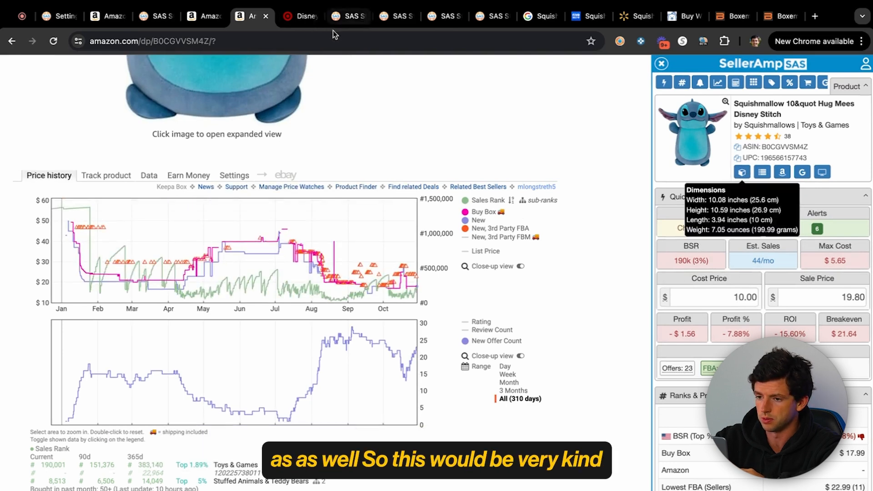
Check the Stitch plush's price at Target and set its SellerAmp cost price to $9.99.
{"action": "left_click", "coordinate": [297, 19]}
{"action": "scroll", "coordinate": [473, 217], "scroll_direction": "down", "scroll_amount": 5}
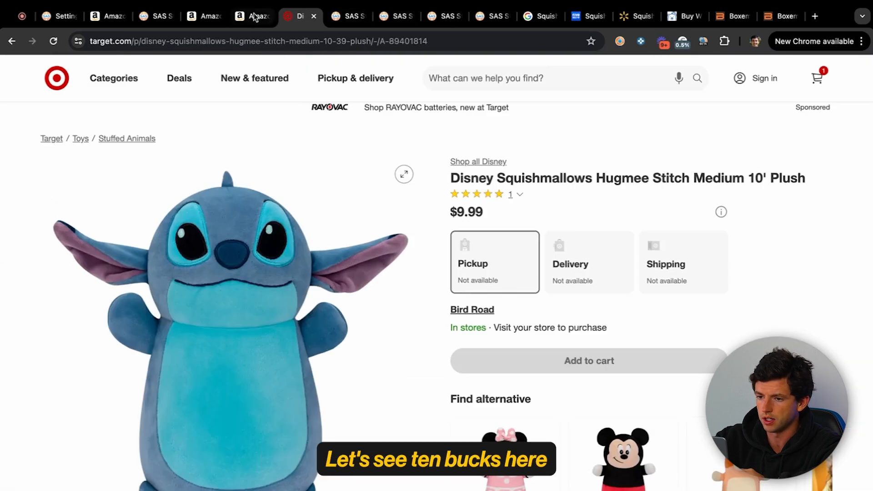
{"action": "left_click", "coordinate": [255, 17]}
{"action": "double_click", "coordinate": [746, 297]}
{"action": "type", "text": "9.99"}
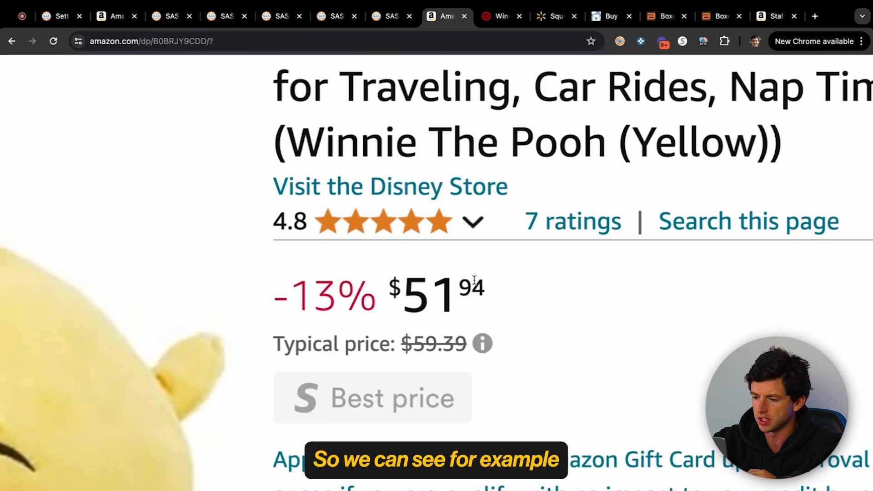
Set the Winnie the Pooh Cuddleez plush's sale price to $52 in SellerAmp, and close and reopen the extension.
{"action": "left_click_drag", "start_coordinate": [519, 284], "coordinate": [445, 285]}
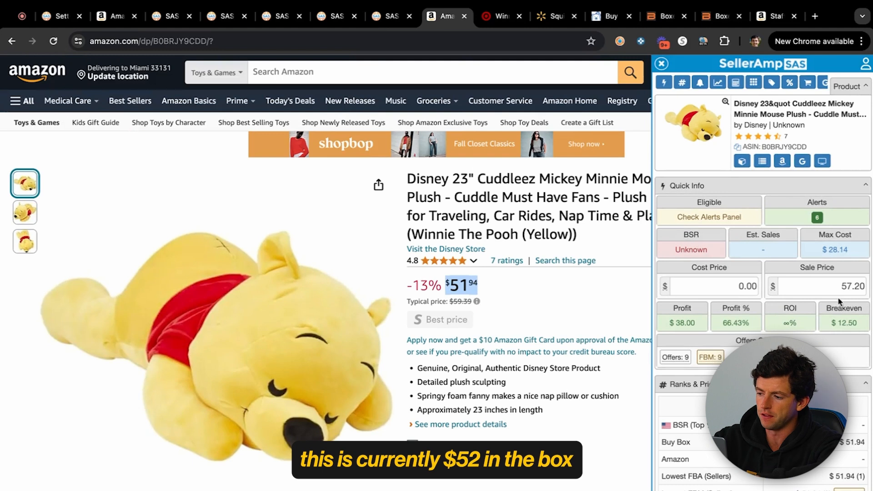
{"action": "left_click", "coordinate": [837, 287]}
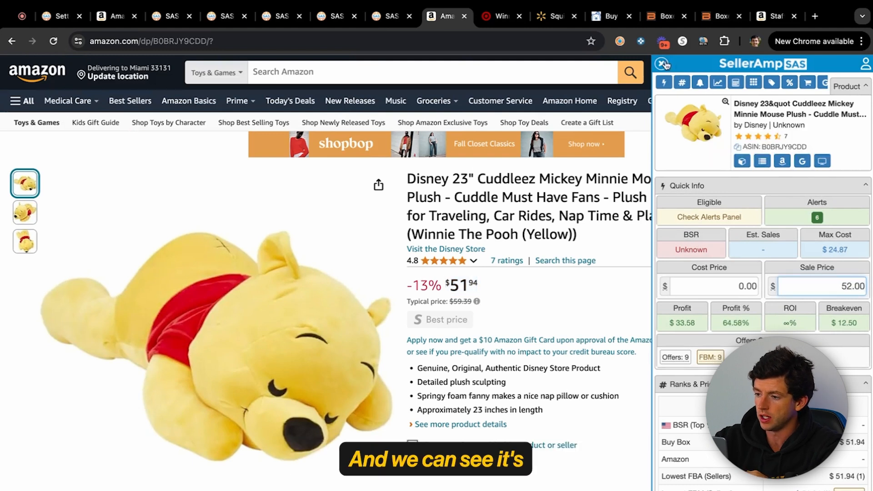
{"action": "left_click", "coordinate": [662, 63]}
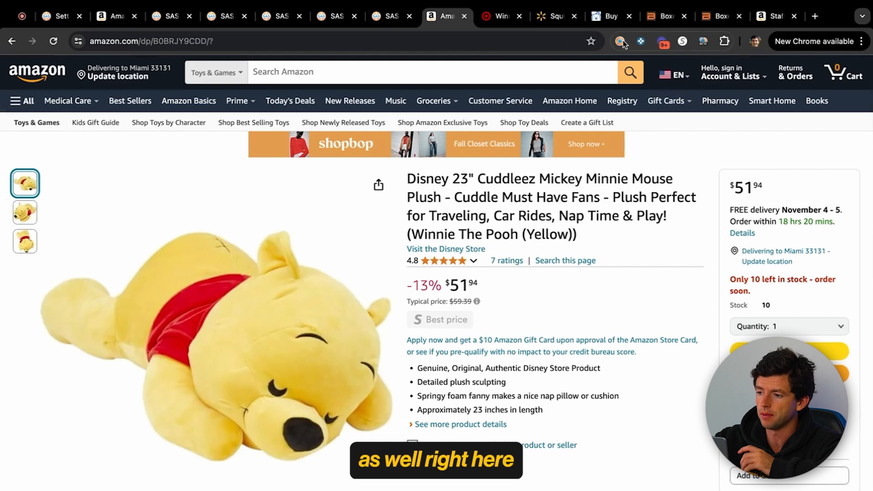
{"action": "left_click", "coordinate": [621, 42]}
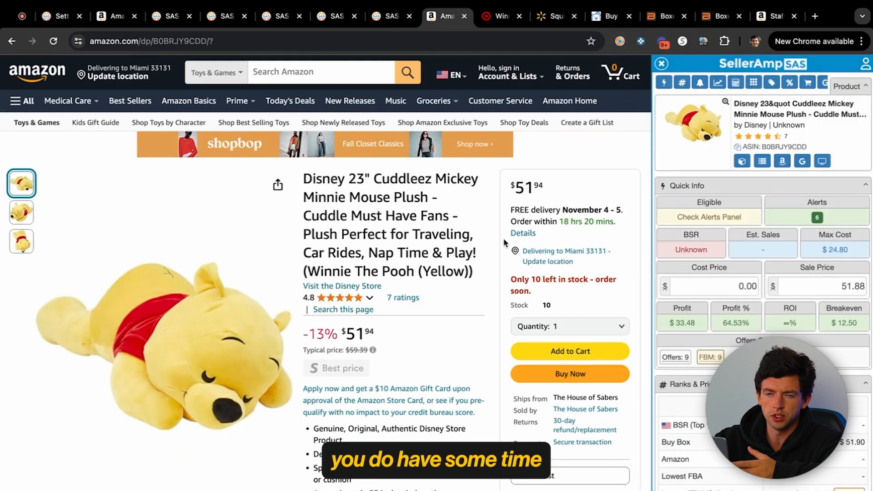
Show the Pooh plush's Keepa history over the Year range and raise its SellerAmp sale price by 8%.
{"action": "scroll", "coordinate": [319, 273], "scroll_direction": "down", "scroll_amount": 10}
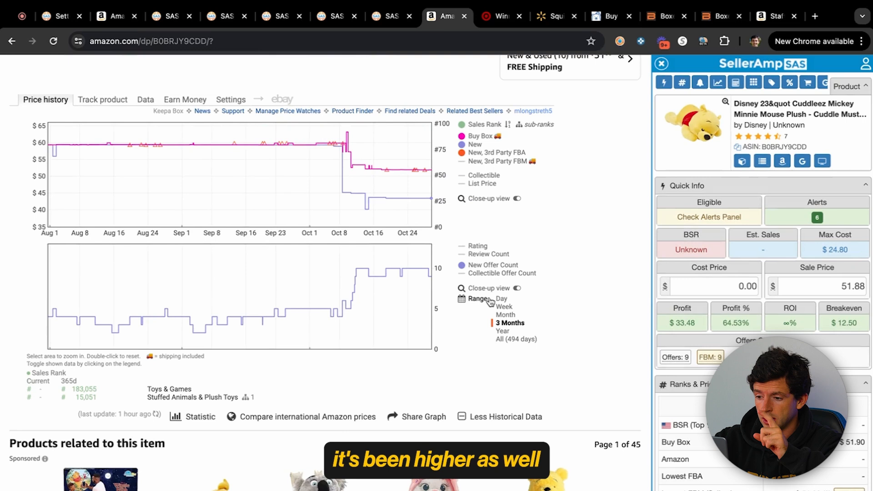
{"action": "left_click", "coordinate": [502, 331]}
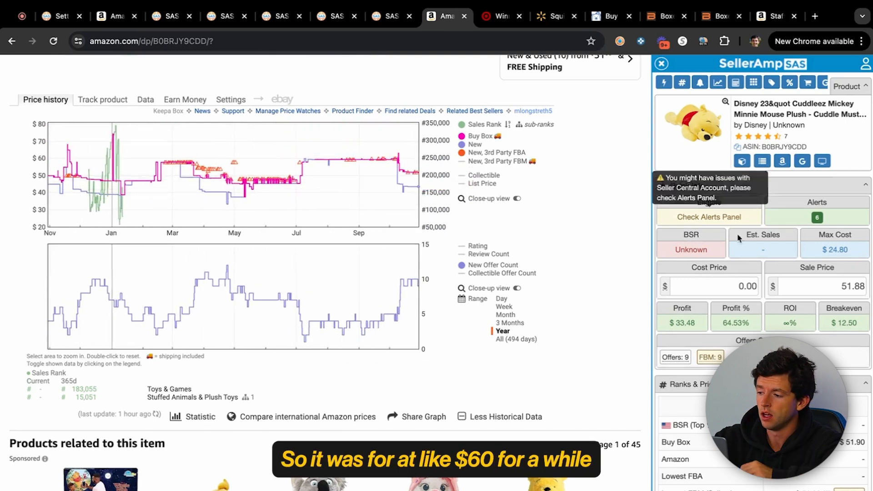
{"action": "double_click", "coordinate": [863, 283]}
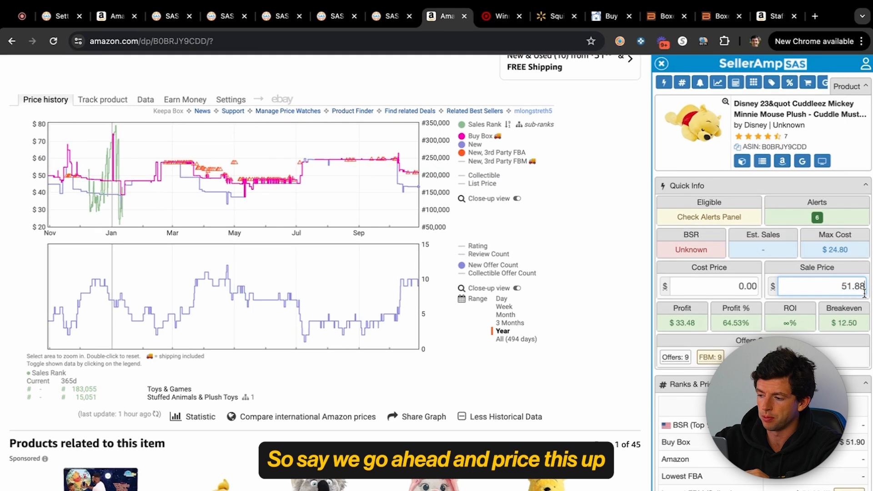
{"action": "type", "text": "*"}
{"action": "scroll", "coordinate": [864, 290], "scroll_direction": "up", "scroll_amount": 10}
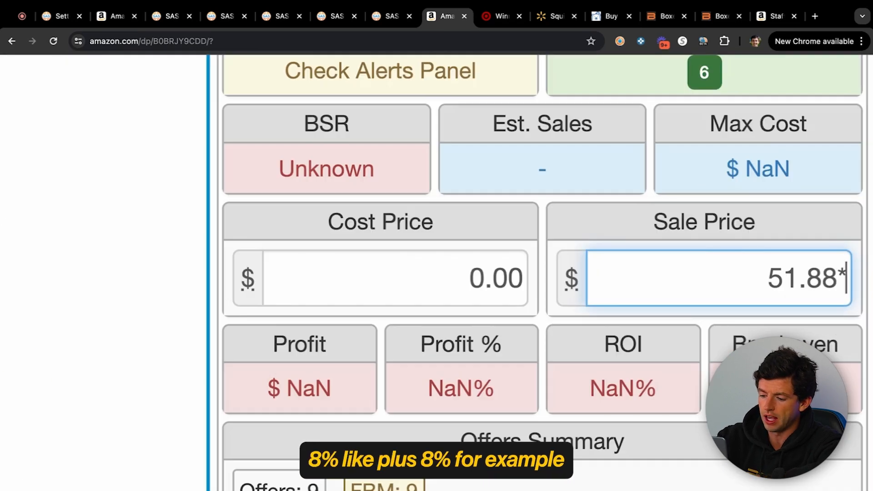
{"action": "key", "text": "BackSpace"}
{"action": "type", "text": "+8%"}
{"action": "key", "text": "Return"}
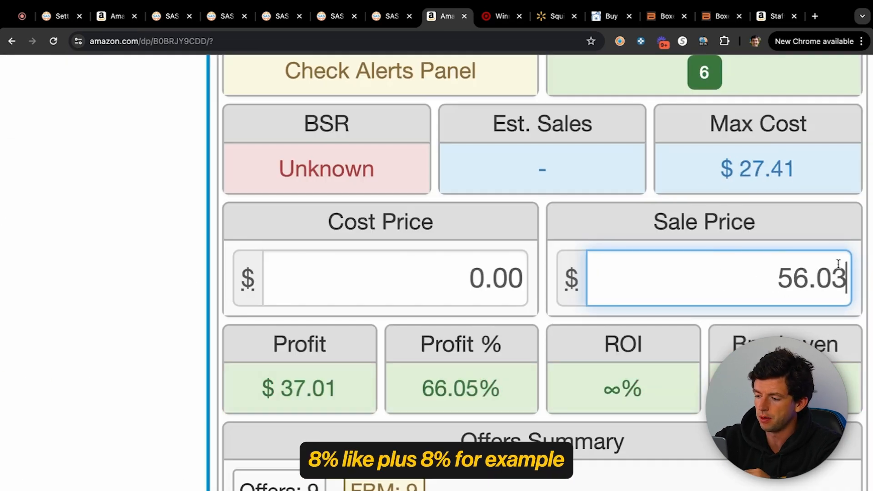
Check the Pooh plush's price at Target and set its SellerAmp cost price to $29.99.
{"action": "scroll", "coordinate": [836, 256], "scroll_direction": "down", "scroll_amount": 10}
{"action": "left_click", "coordinate": [501, 18]}
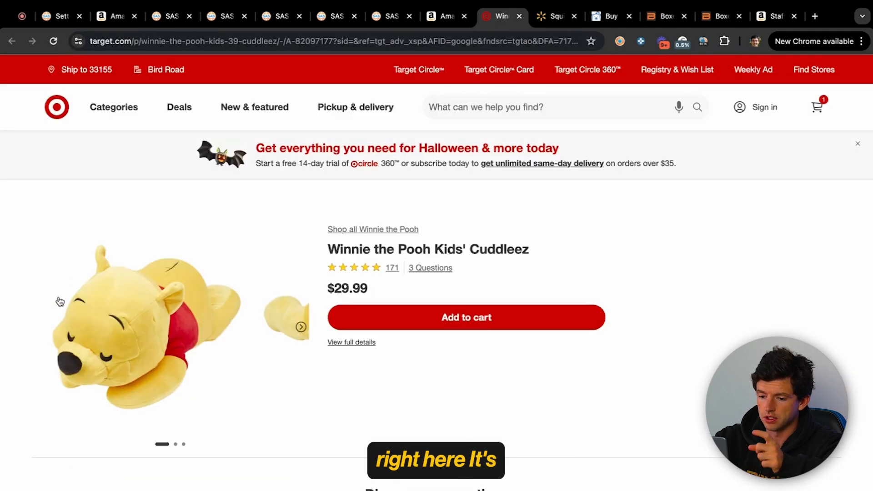
{"action": "scroll", "coordinate": [60, 300], "scroll_direction": "up", "scroll_amount": 6}
{"action": "scroll", "coordinate": [332, 218], "scroll_direction": "down", "scroll_amount": 5}
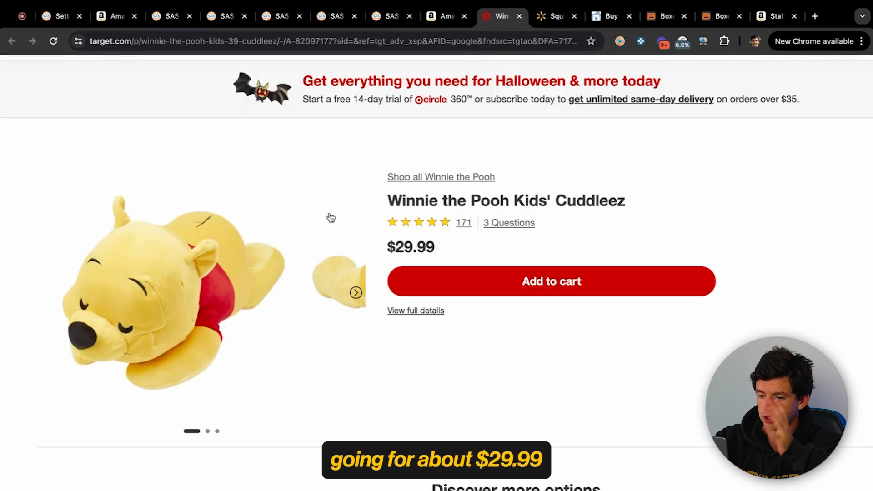
{"action": "left_click", "coordinate": [445, 17]}
{"action": "scroll", "coordinate": [435, 160], "scroll_direction": "up", "scroll_amount": 10}
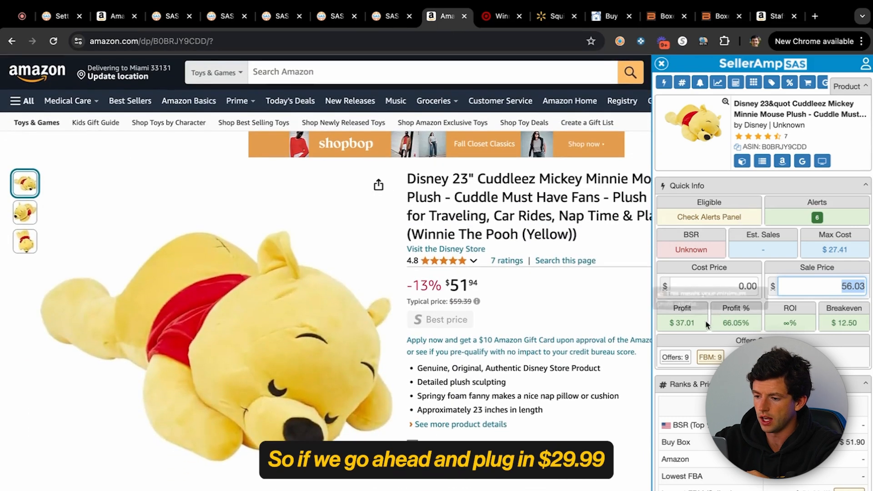
{"action": "left_click", "coordinate": [710, 287]}
{"action": "type", "text": "29.99"}
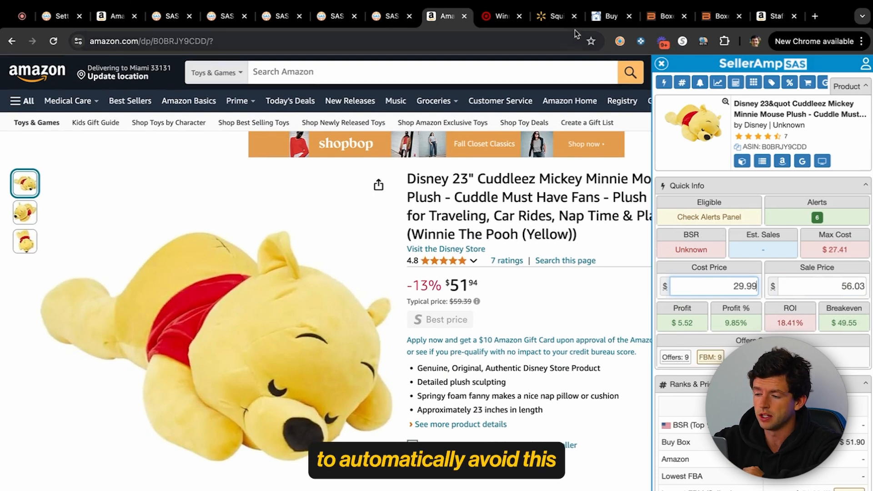
Examine the Pooh plush's Keepa price history and compare Target gift card discounts on CardBear.
{"action": "scroll", "coordinate": [504, 314], "scroll_direction": "down", "scroll_amount": 10}
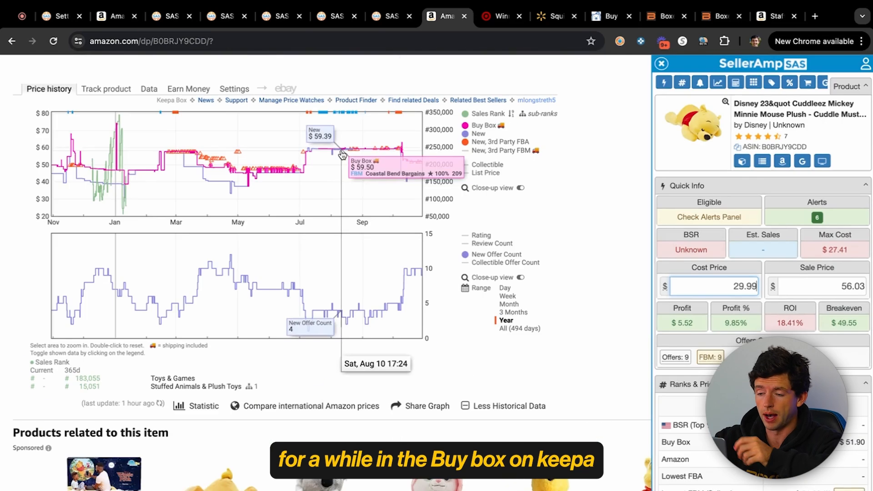
{"action": "left_click", "coordinate": [609, 16]}
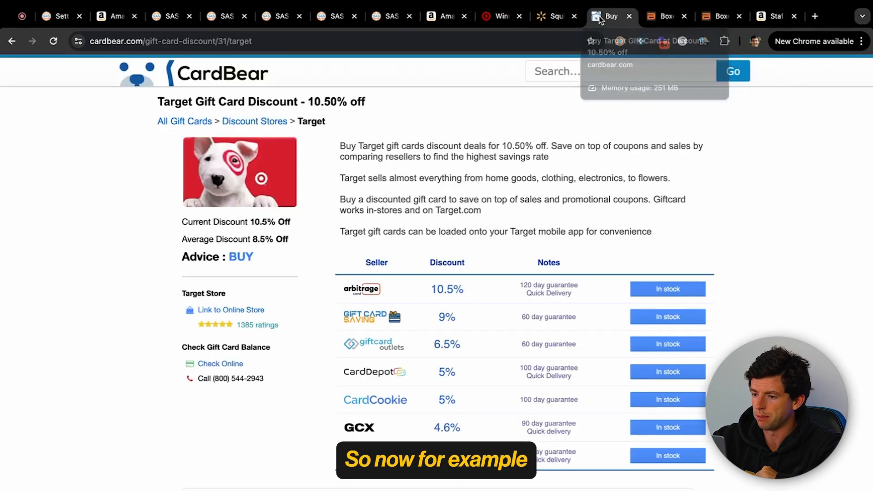
{"action": "scroll", "coordinate": [479, 302], "scroll_direction": "up", "scroll_amount": 6}
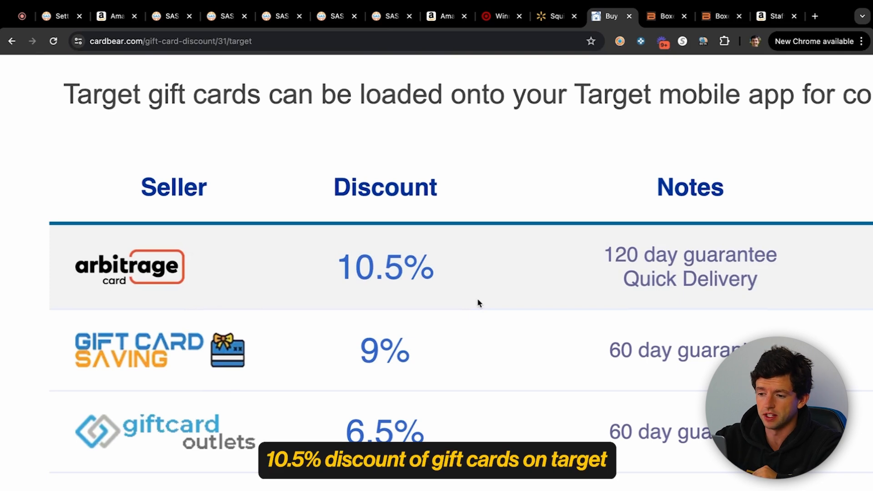
{"action": "scroll", "coordinate": [477, 303], "scroll_direction": "down", "scroll_amount": 6}
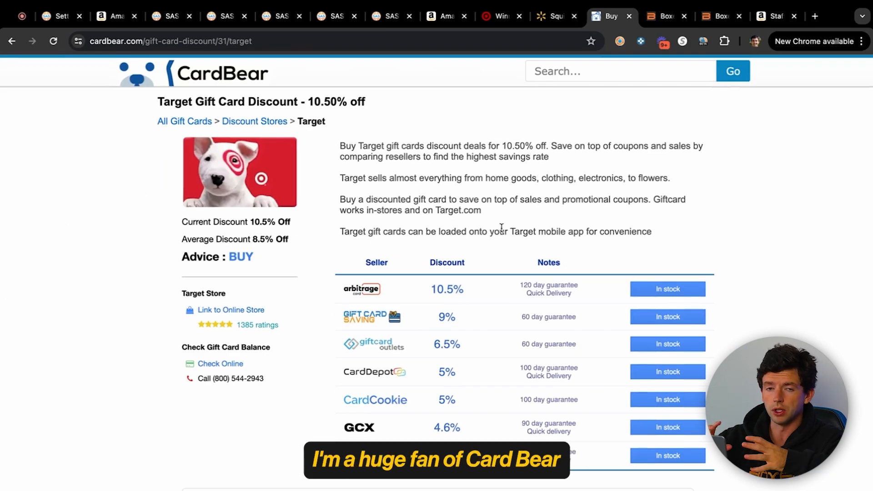
Check for additional coupons on Target's Pooh plush page and take 10% off the SellerAmp cost price.
{"action": "left_click", "coordinate": [502, 16]}
{"action": "left_click", "coordinate": [683, 42]}
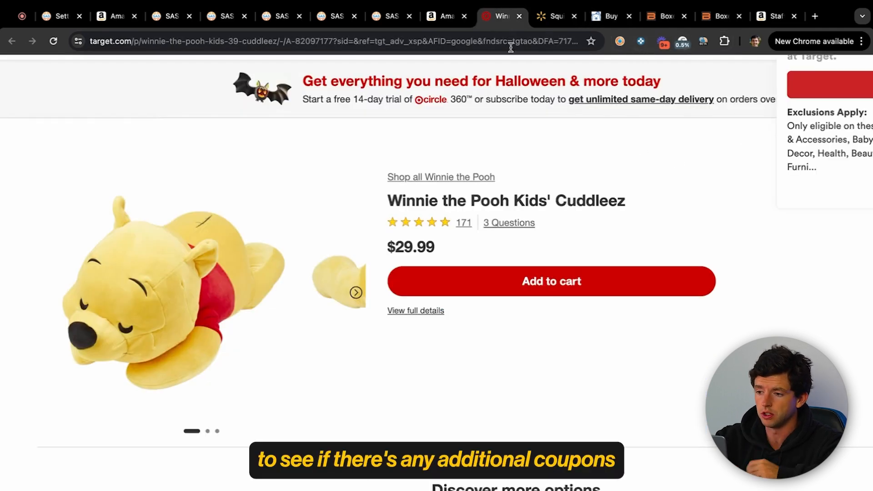
{"action": "left_click", "coordinate": [440, 16]}
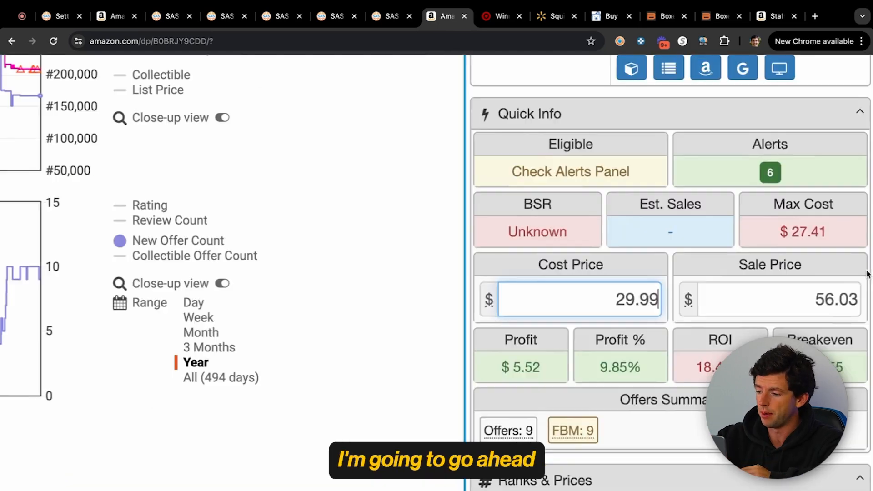
{"action": "type", "text": "-10%"}
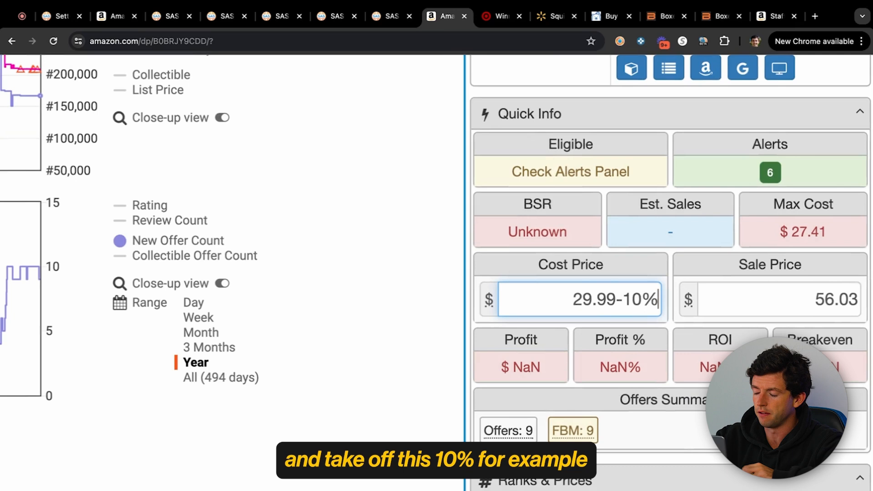
{"action": "key", "text": "Return"}
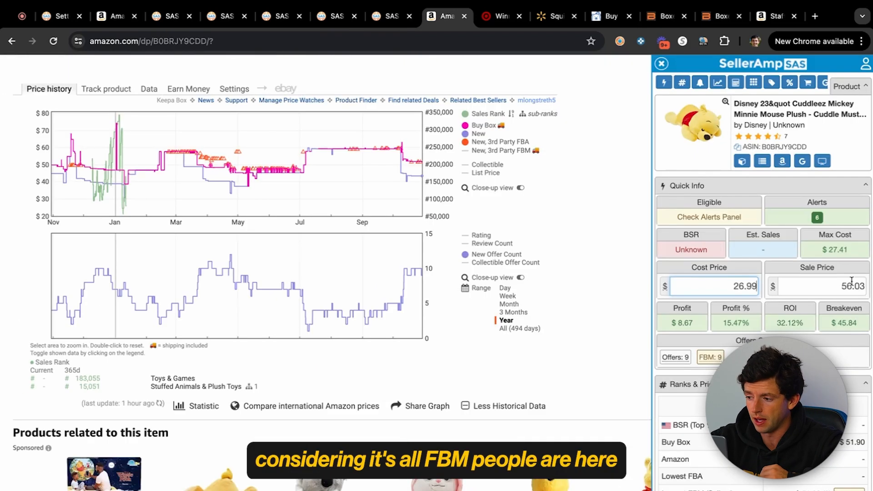
Set the Pooh plush's sale price to $60 in SellerAmp.
{"action": "double_click", "coordinate": [852, 286]}
{"action": "type", "text": "60"}
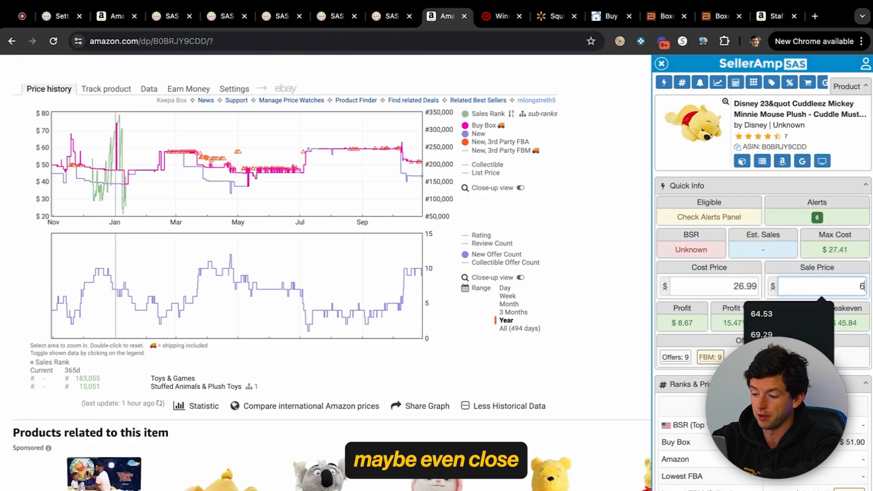
{"action": "left_click", "coordinate": [851, 269]}
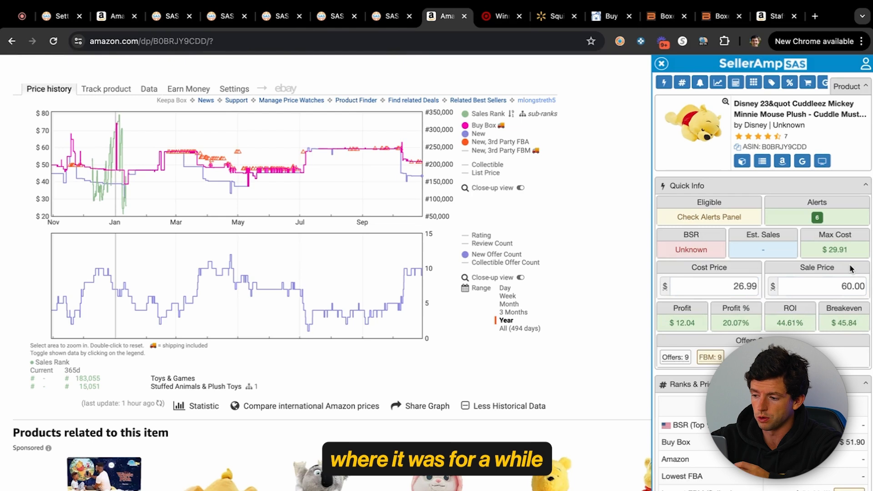
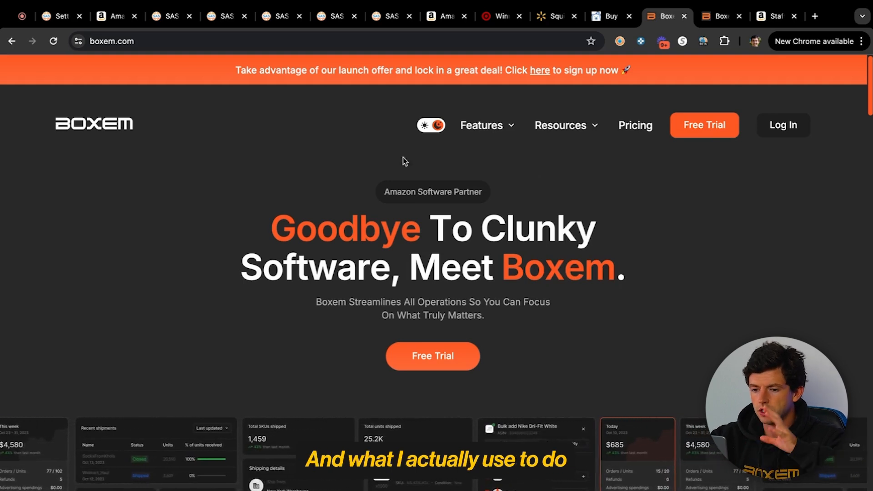
{"action": "scroll", "coordinate": [34, 91], "scroll_direction": "up", "scroll_amount": 5}
{"action": "scroll", "coordinate": [34, 92], "scroll_direction": "down", "scroll_amount": 5}
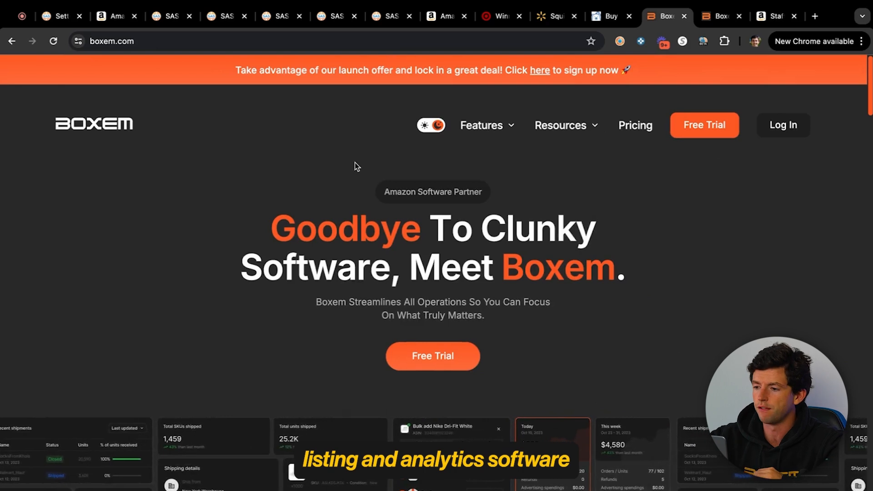
Switch to Boxem's new FBM listing setup and set auto-pricing to increase the list price 2% above the Buy Box.
{"action": "left_click", "coordinate": [713, 18]}
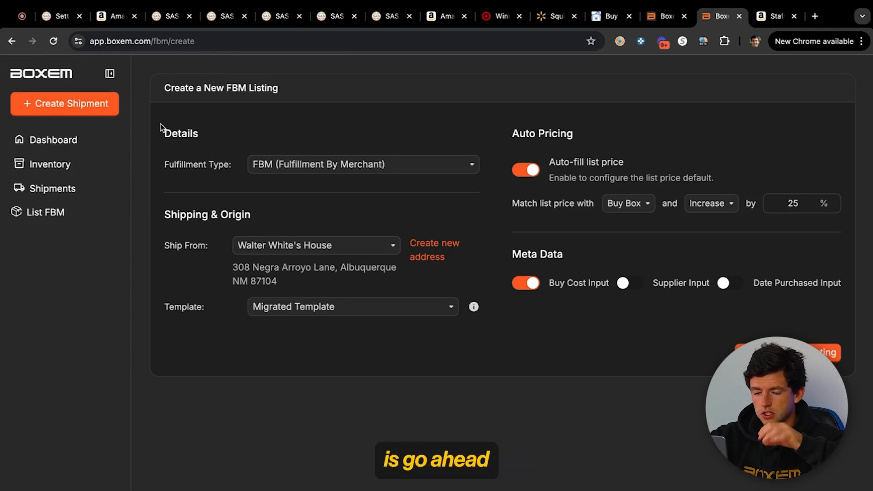
{"action": "mouse_move", "coordinate": [67, 215]}
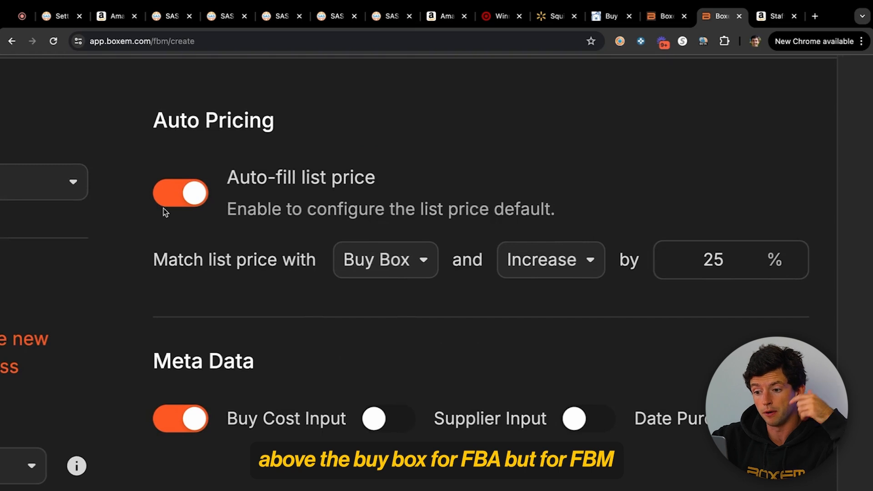
{"action": "left_click", "coordinate": [186, 193]}
{"action": "left_click", "coordinate": [186, 194]}
{"action": "left_click", "coordinate": [580, 261]}
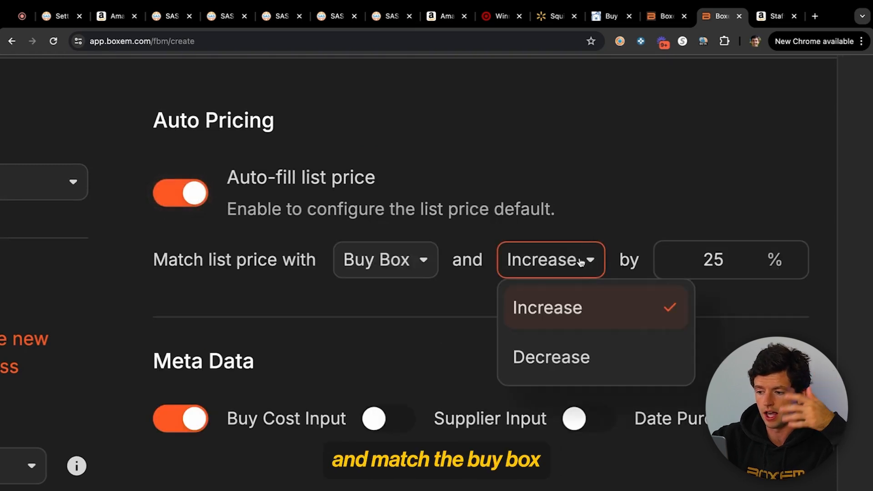
{"action": "left_click", "coordinate": [683, 260]}
{"action": "left_click_drag", "start_coordinate": [717, 268], "coordinate": [678, 267]}
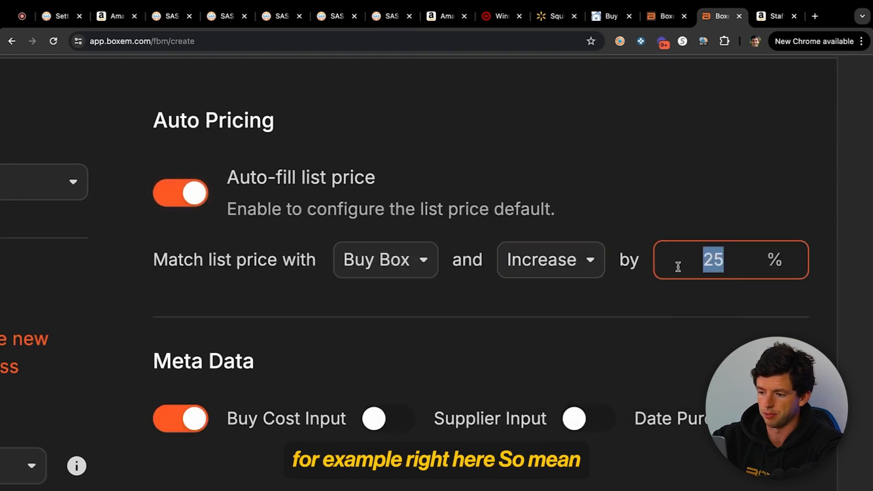
{"action": "type", "text": "2"}
{"action": "left_click", "coordinate": [680, 229]}
{"action": "key", "text": "ctrl+minus"}
{"action": "key", "text": "ctrl+minus"}
{"action": "key", "text": "ctrl+minus"}
{"action": "key", "text": "ctrl+minus"}
{"action": "key", "text": "ctrl+minus"}
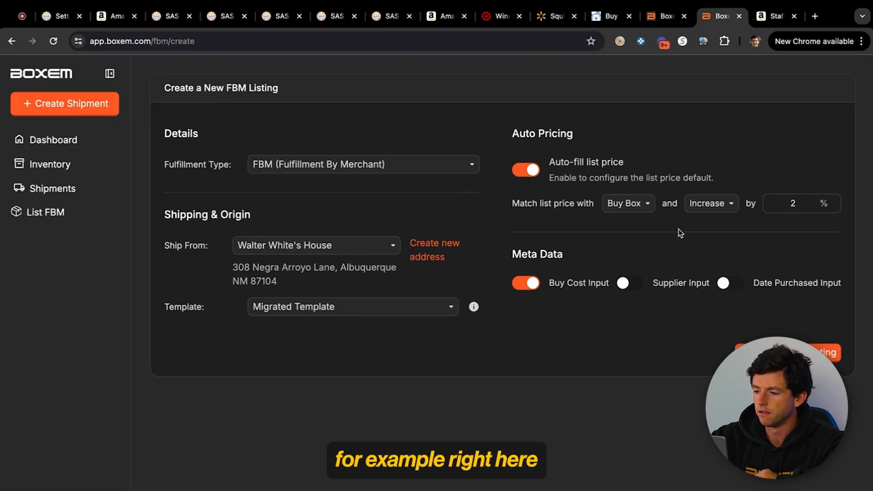
Enable the supplier and date purchased inputs and start creating the FBM listing.
{"action": "left_click", "coordinate": [626, 284]}
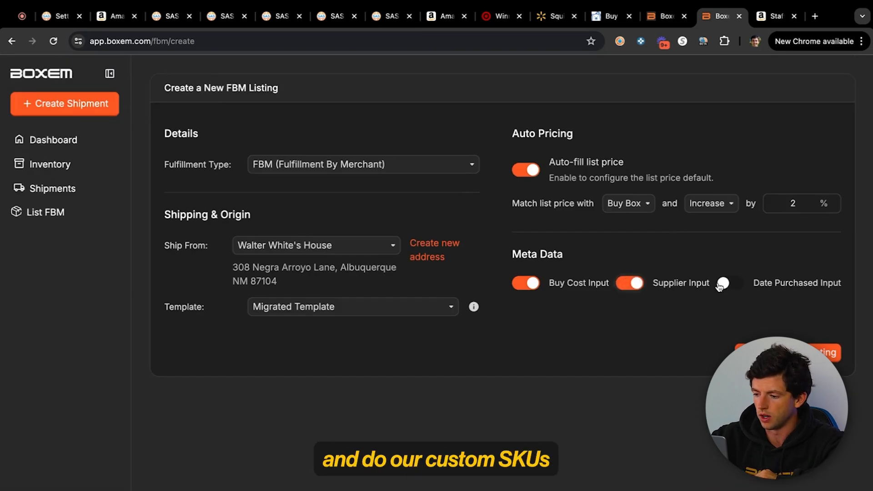
{"action": "left_click", "coordinate": [725, 283]}
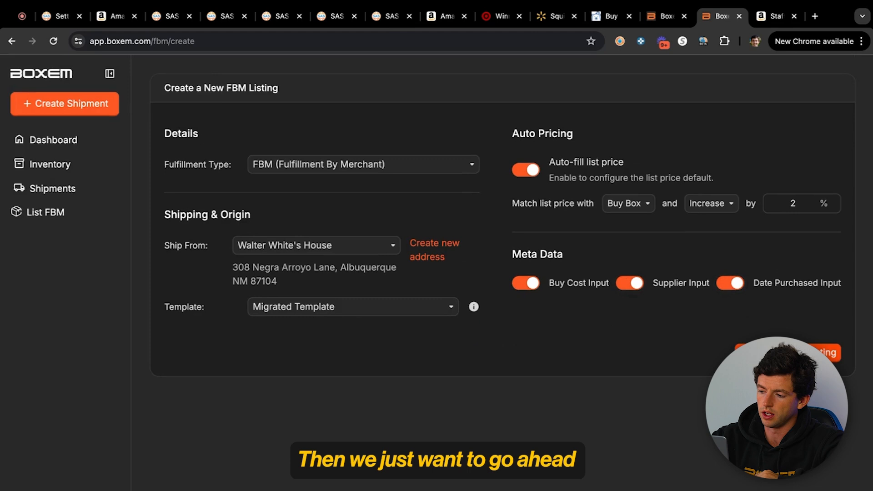
{"action": "left_click", "coordinate": [805, 354]}
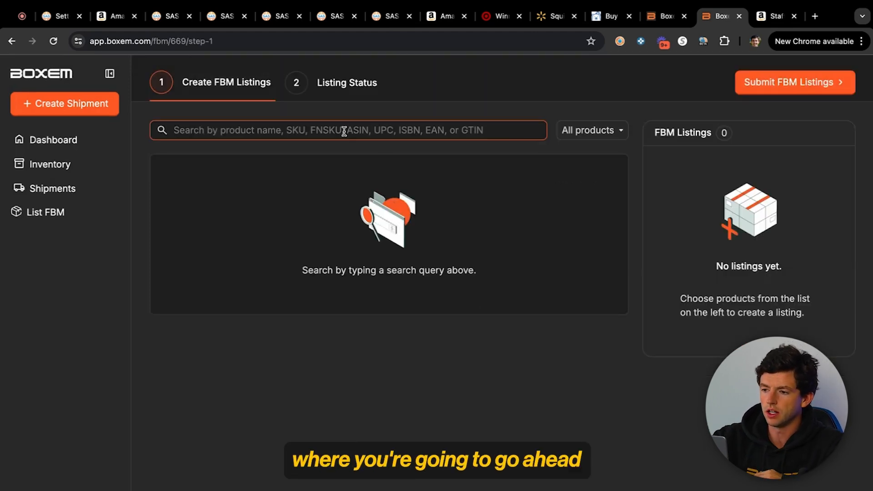
Copy the ASIN B07W9FLT9C from the Stafford boxers' Amazon page and search for it in the Boxem FBM listing.
{"action": "left_click", "coordinate": [443, 17]}
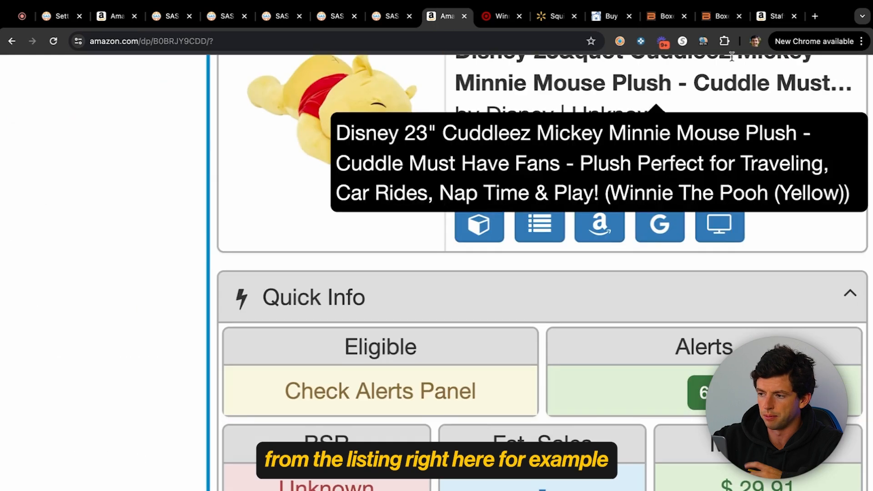
{"action": "left_click", "coordinate": [775, 16]}
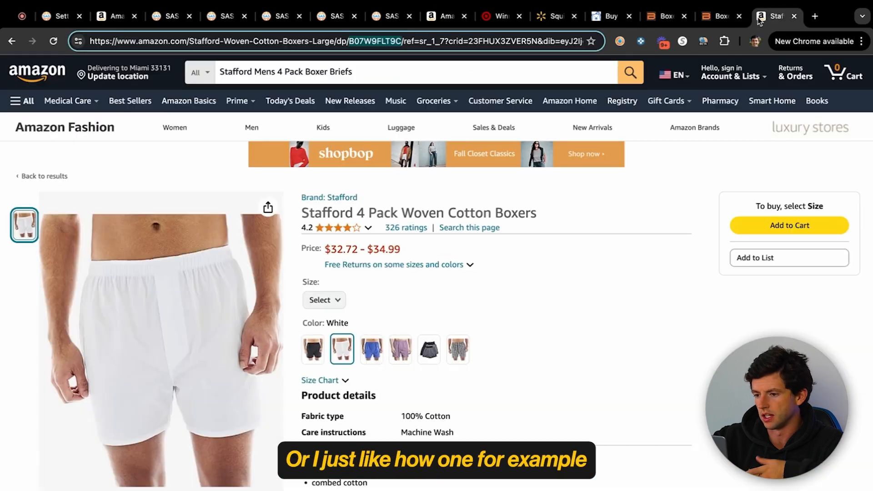
{"action": "key", "text": "ctrl+c"}
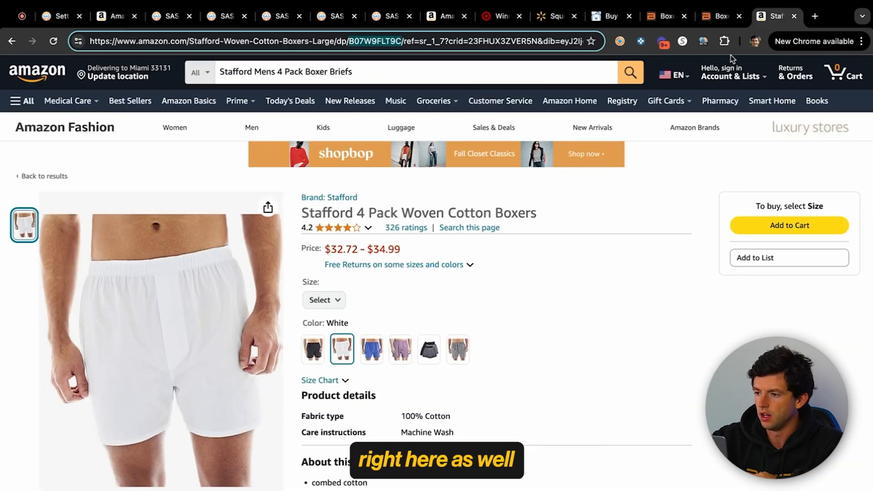
{"action": "left_click", "coordinate": [716, 17]}
{"action": "left_click", "coordinate": [393, 132]}
{"action": "key", "text": "ctrl+v"}
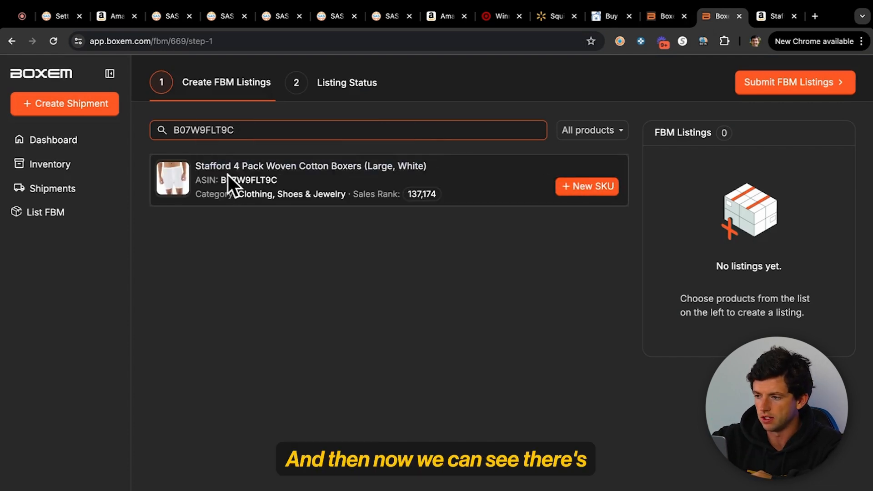
{"action": "left_click", "coordinate": [775, 16]}
{"action": "left_click", "coordinate": [715, 18]}
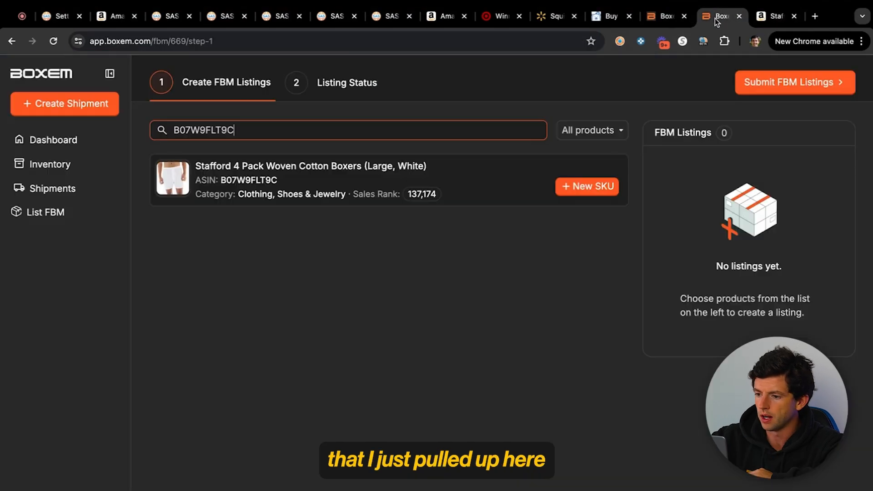
Start a new SKU for the Stafford boxers and set its list price to the $34.49 Buy Box offer.
{"action": "left_click", "coordinate": [583, 186]}
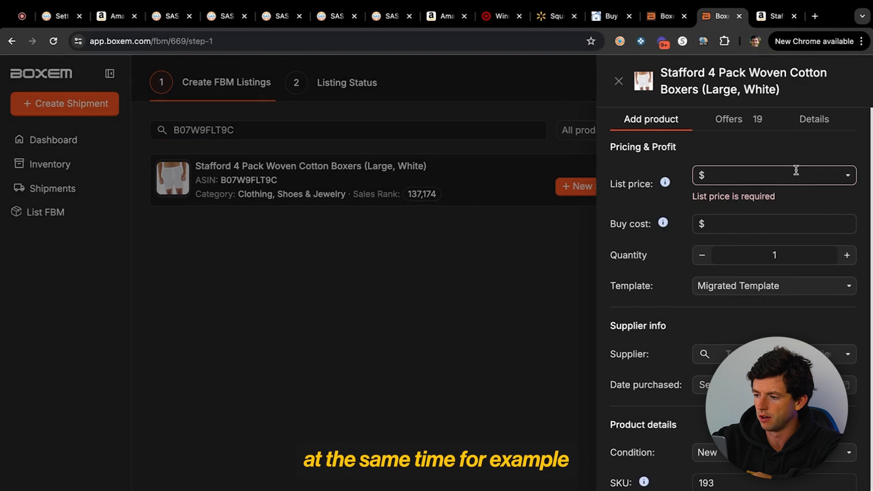
{"action": "left_click", "coordinate": [729, 120]}
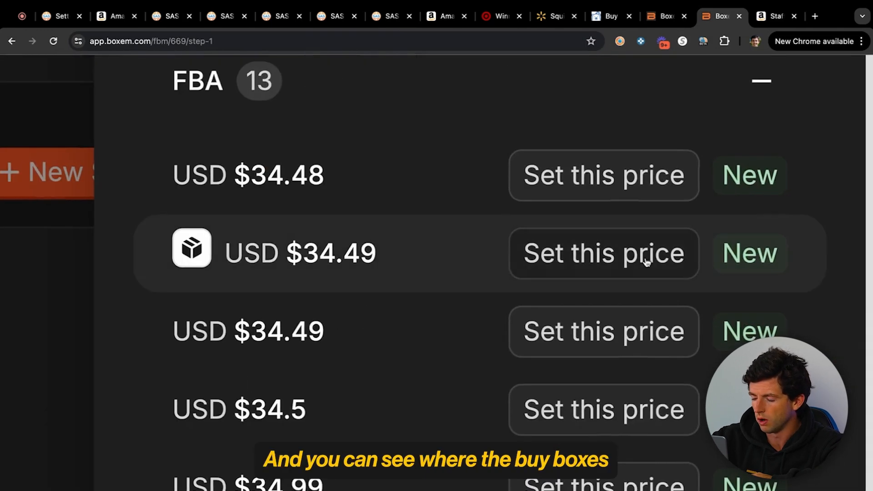
{"action": "left_click", "coordinate": [648, 261]}
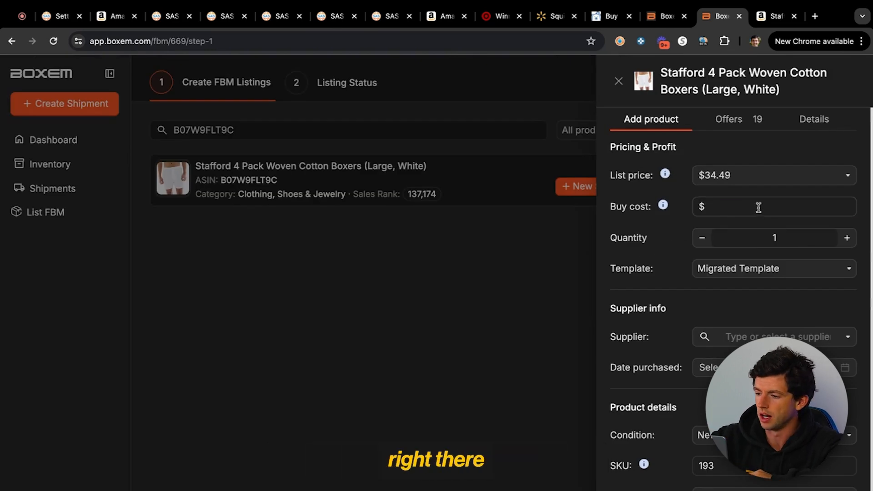
Set the Stafford boxers' buy cost to $16.5 and the quantity to 5.
{"action": "left_click", "coordinate": [758, 207]}
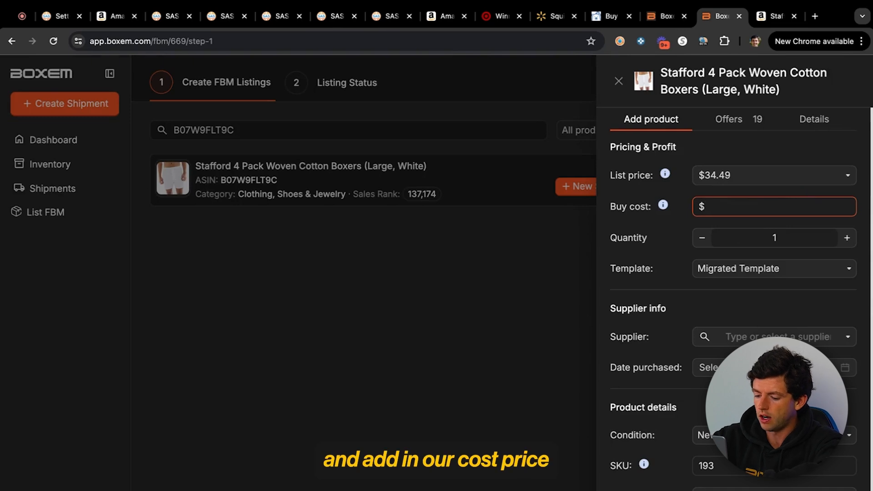
{"action": "type", "text": "16.5"}
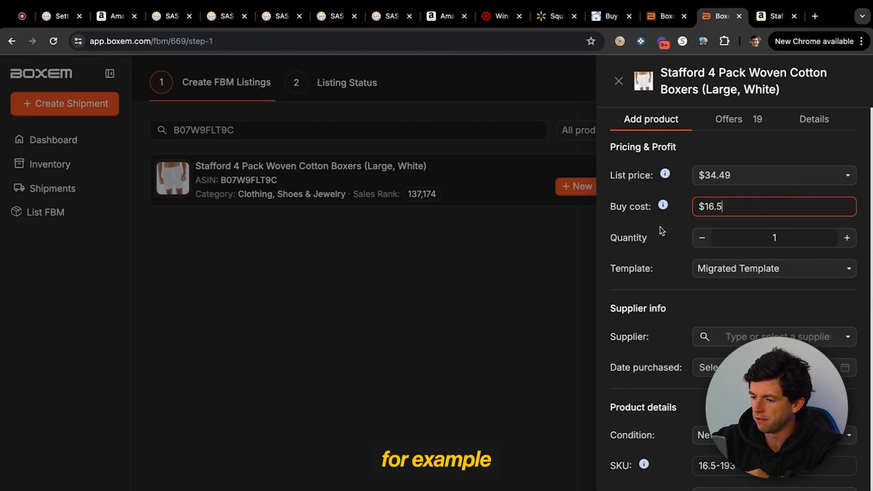
{"action": "left_click", "coordinate": [740, 240]}
{"action": "type", "text": "5"}
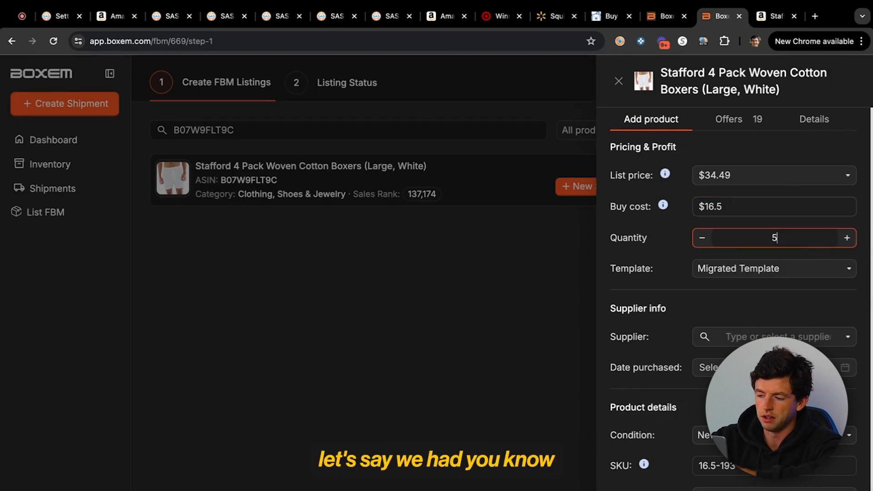
Set the supplier to walmart and the purchase date to October 28, 2024.
{"action": "left_click", "coordinate": [728, 337]}
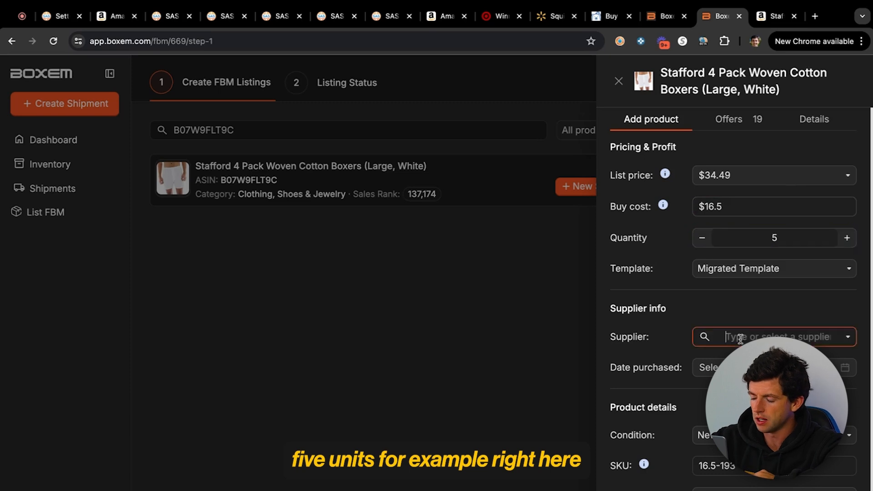
{"action": "type", "text": "jc pen"}
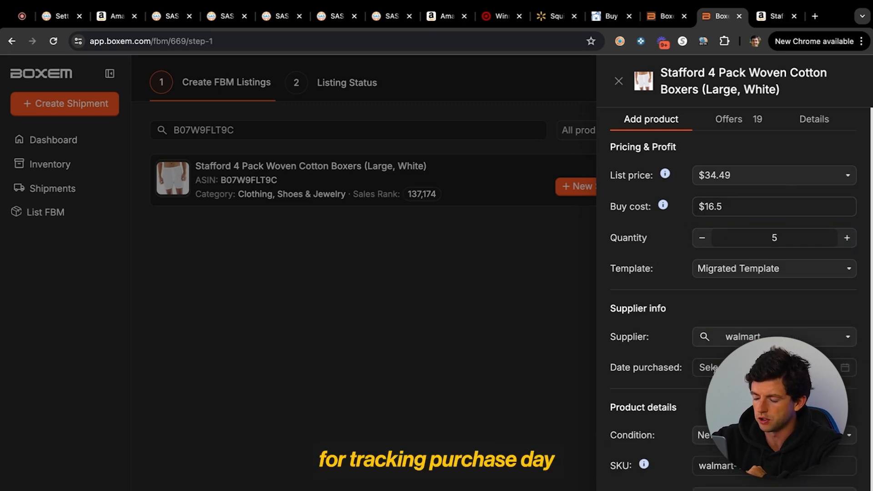
{"action": "left_click", "coordinate": [703, 368]}
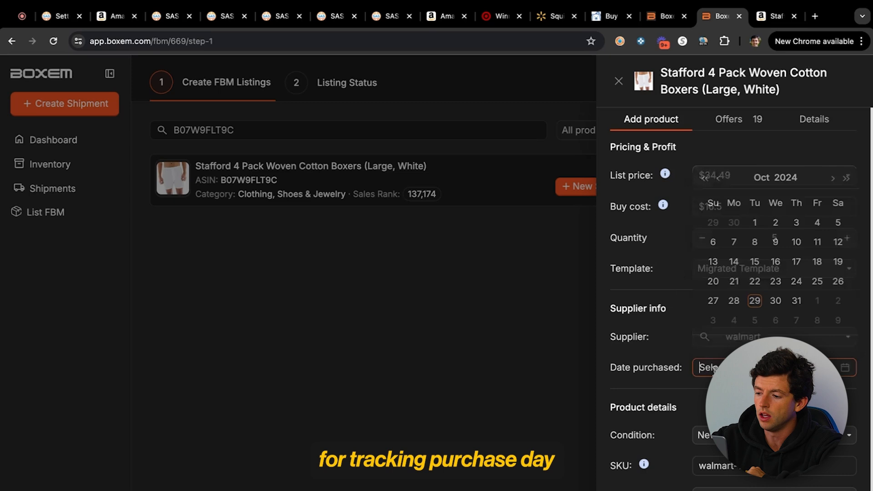
{"action": "left_click", "coordinate": [733, 297]}
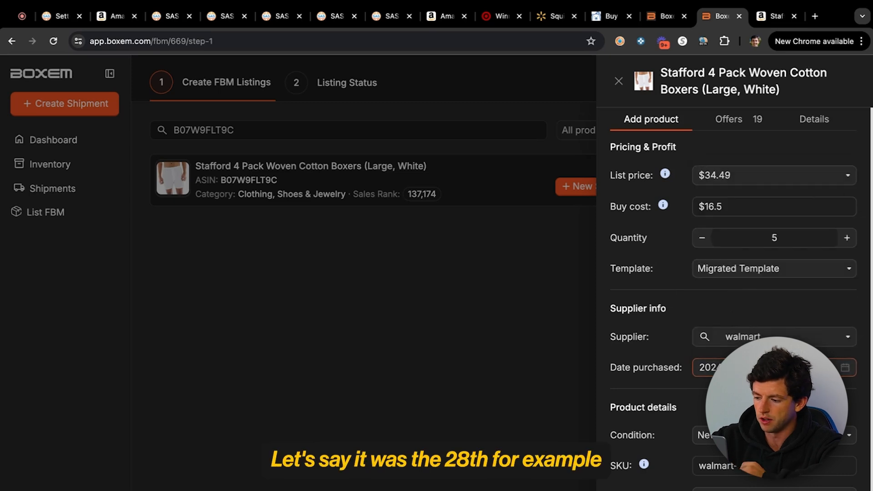